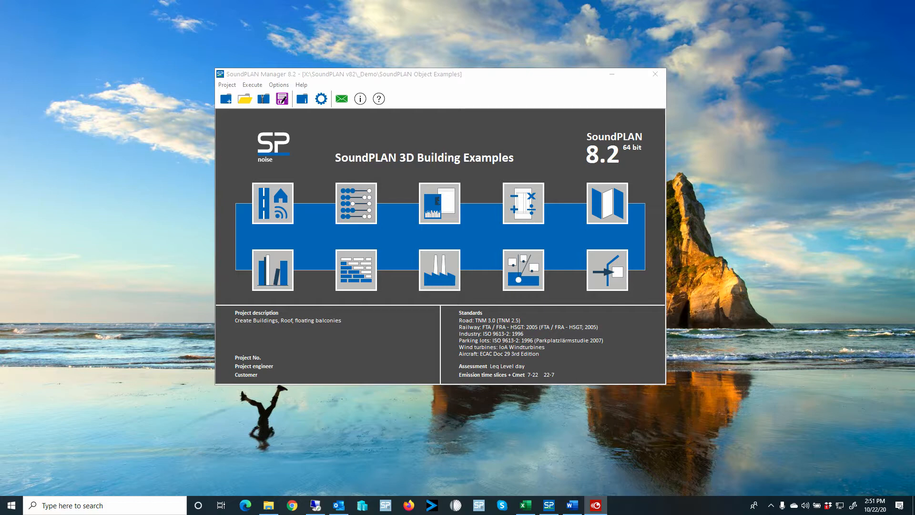
# - Open the situation "000 Blank Situation" in the Geo-Database and display its Top Left Corner viewport
pyautogui.click(269, 203)
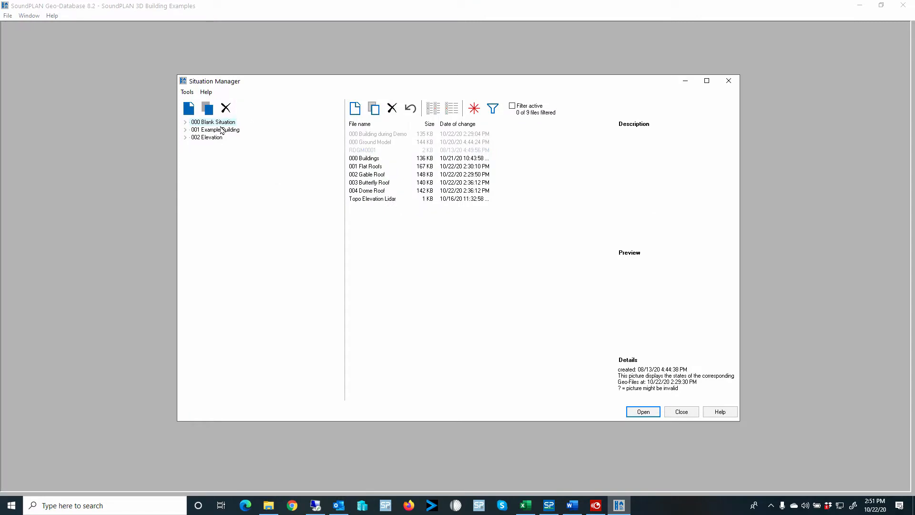
pyautogui.doubleClick(223, 122)
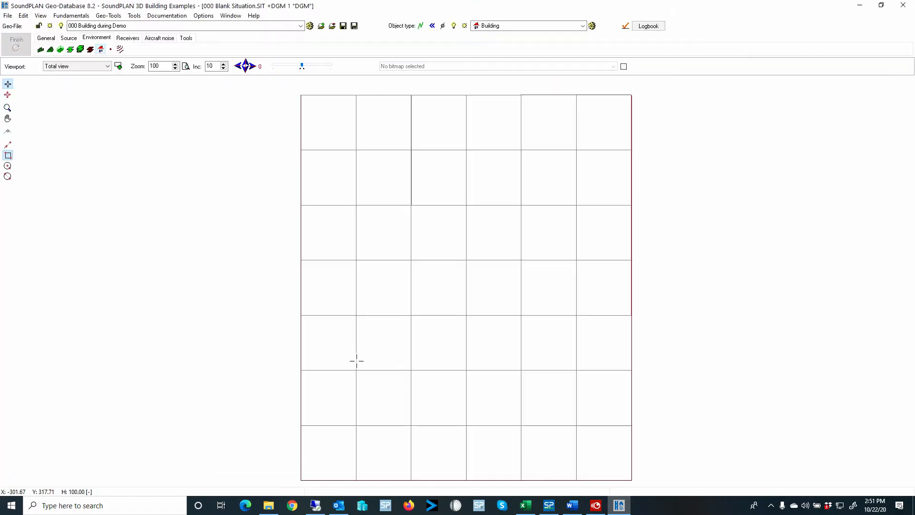
pyautogui.click(66, 70)
pyautogui.click(69, 81)
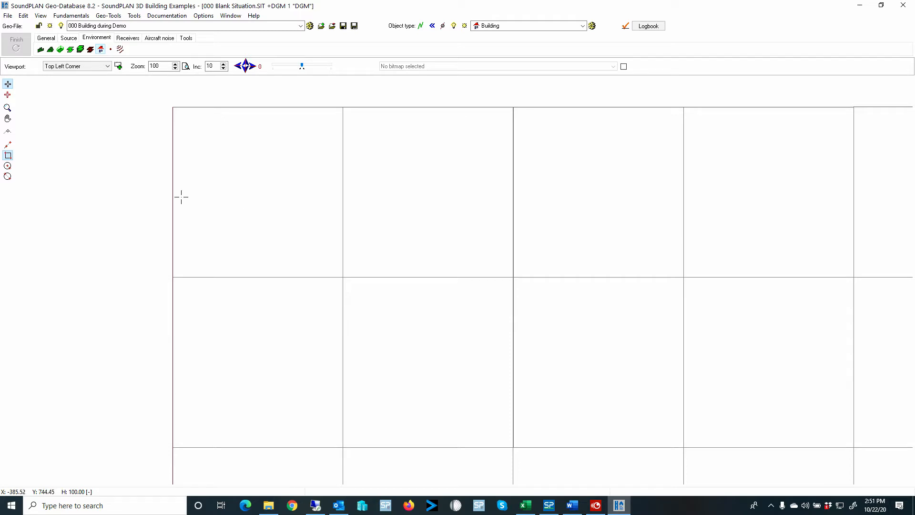
# - Draw a rectangular building in the upper-left grid cell with a length of 20 m and a width of 30 m
pyautogui.click(223, 150)
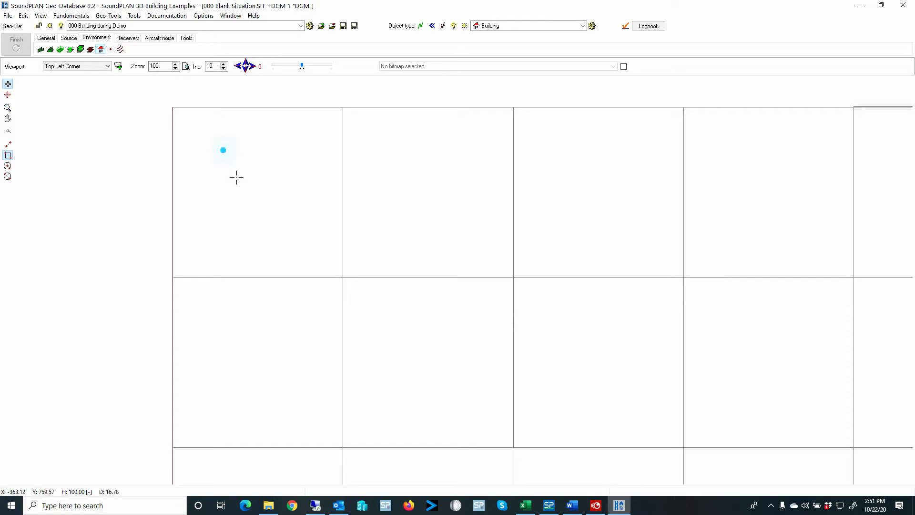
pyautogui.click(272, 214)
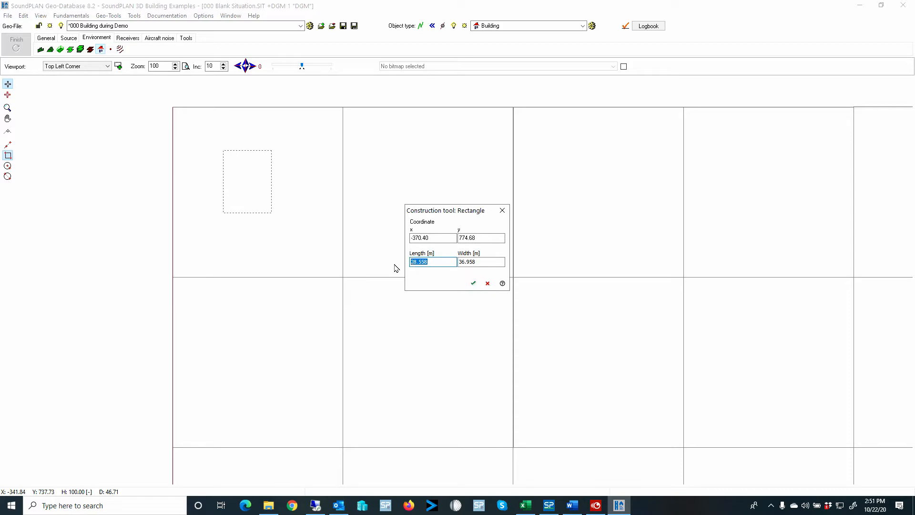
pyautogui.write('20')
pyautogui.click(486, 262)
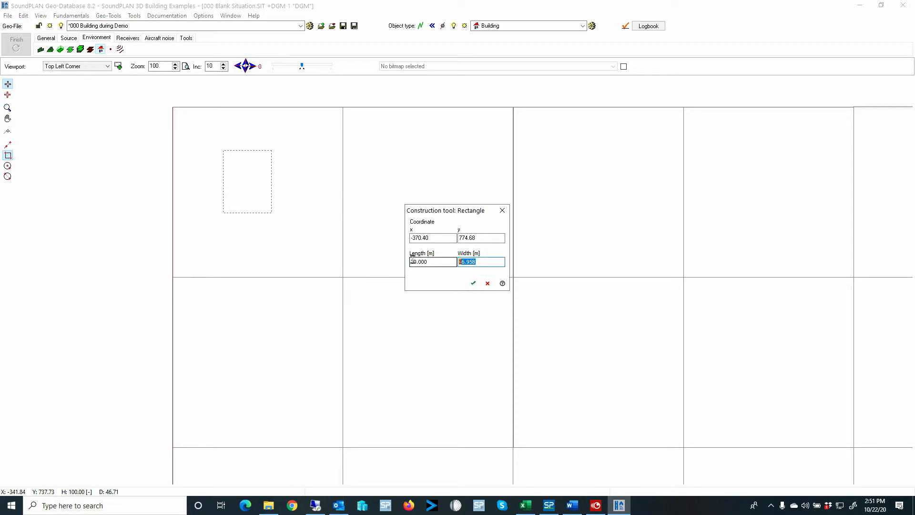
pyautogui.write('30')
pyautogui.click(472, 285)
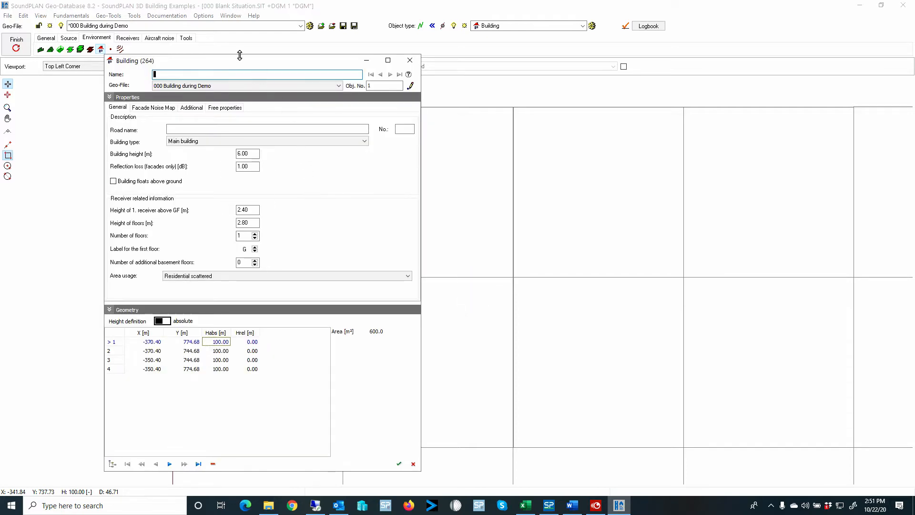
# - Name the new building "Input Building", keeping it in the Geo-File 000 Building during Demo
pyautogui.moveTo(241, 61); pyautogui.dragTo(362, 78)
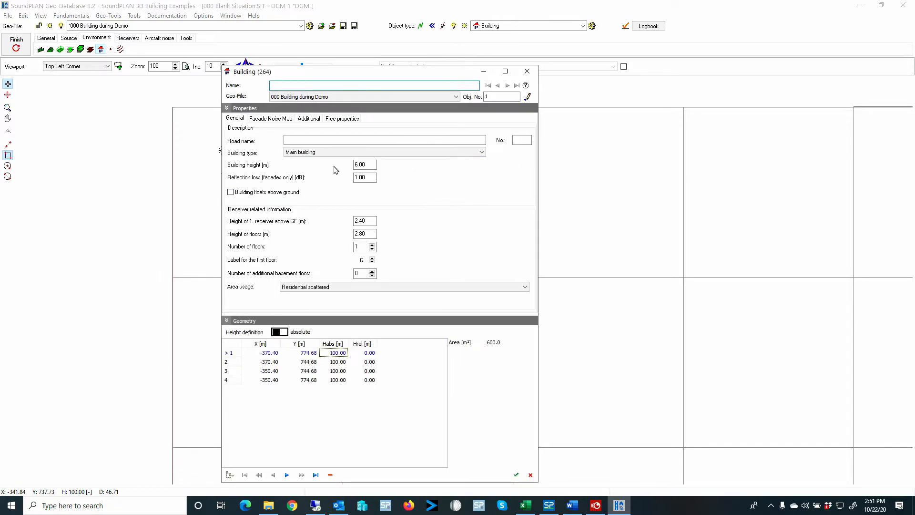
pyautogui.click(282, 86)
pyautogui.write('Input Building')
pyautogui.click(296, 97)
pyautogui.click(295, 99)
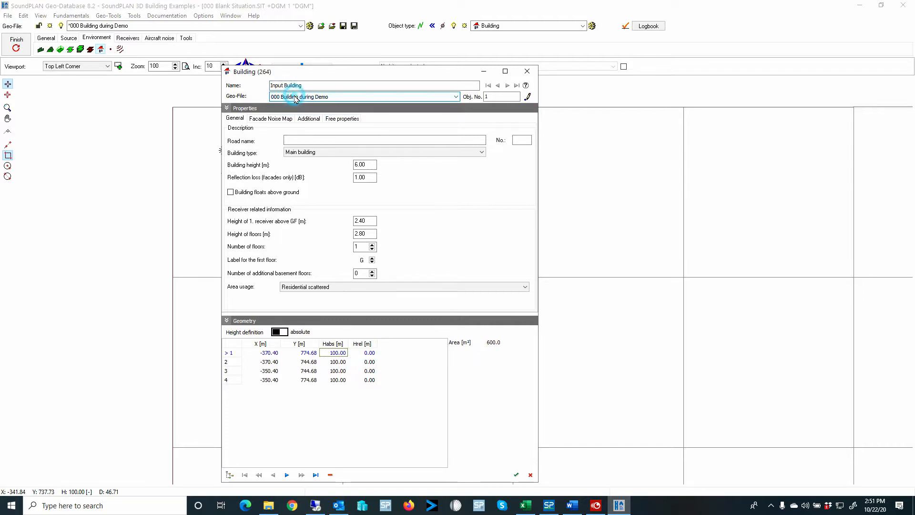
pyautogui.click(295, 141)
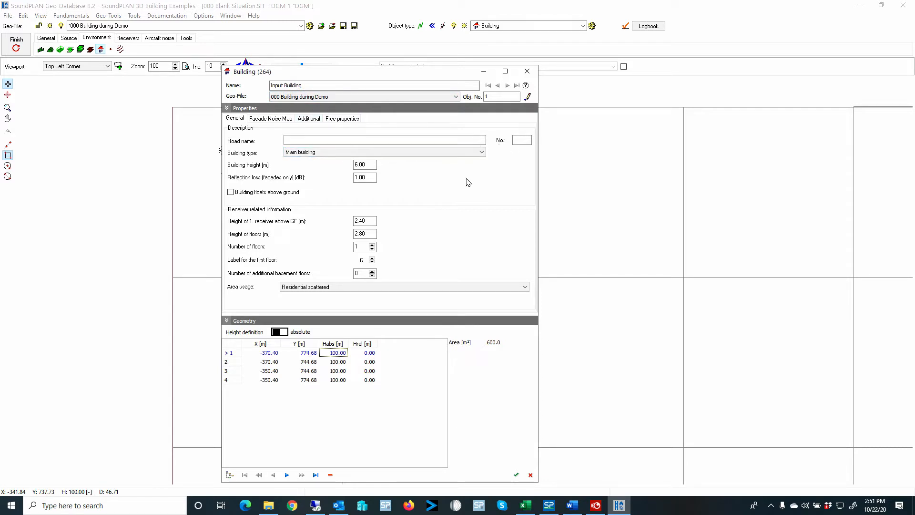
# - Set the building height to 8 m and increase the number of floors
pyautogui.click(365, 164)
pyautogui.moveTo(365, 164); pyautogui.dragTo(347, 166)
pyautogui.write('8')
pyautogui.press('Tab')
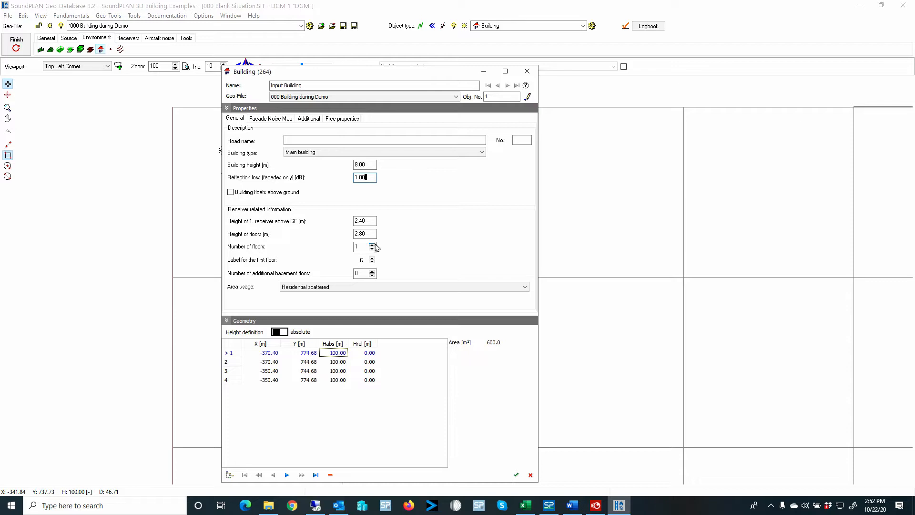
pyautogui.click(373, 244)
pyautogui.click(374, 245)
# - Select all facades of the building for the facade noise map
pyautogui.click(265, 119)
pyautogui.click(352, 183)
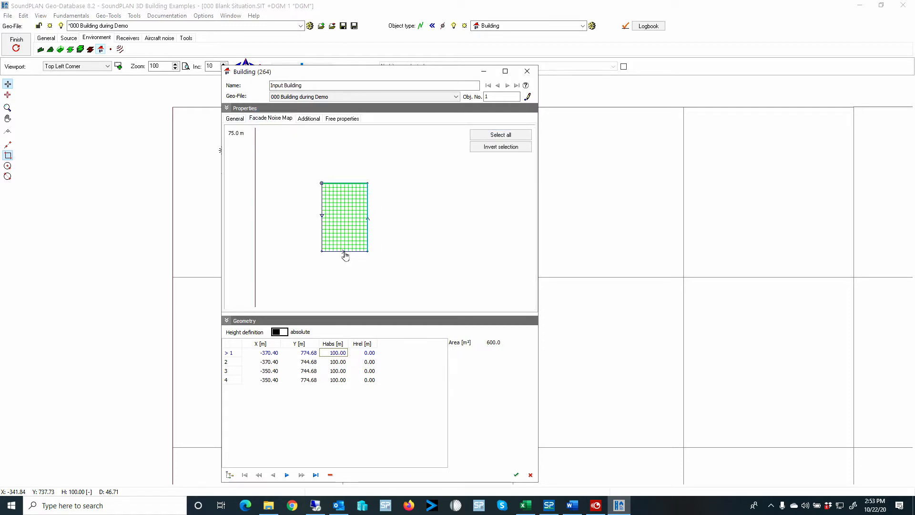
pyautogui.click(322, 217)
pyautogui.click(499, 137)
pyautogui.click(500, 146)
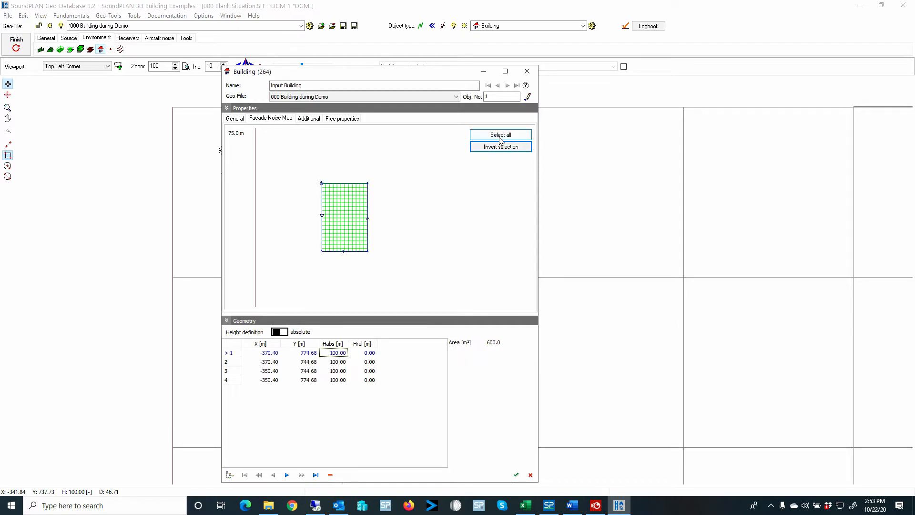
pyautogui.click(500, 138)
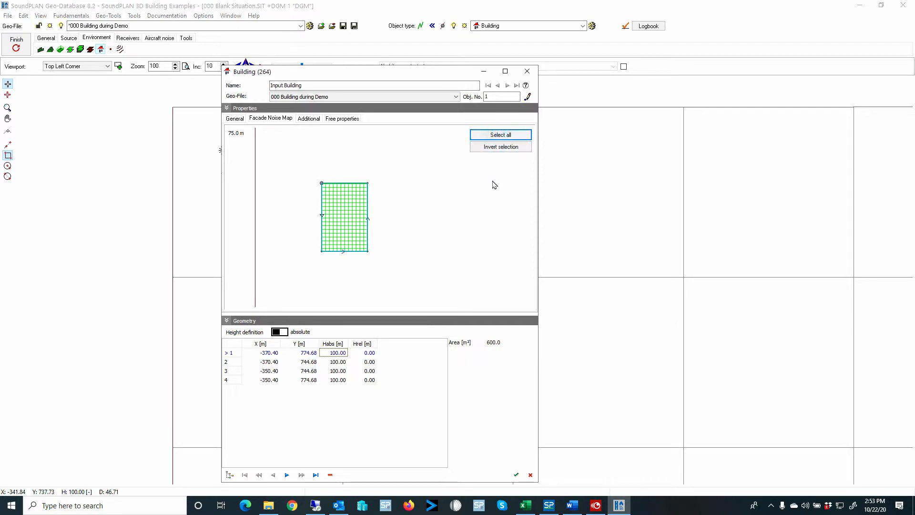
# - Accept the building's properties and shift the building slightly toward the middle of its grid cell
pyautogui.click(517, 474)
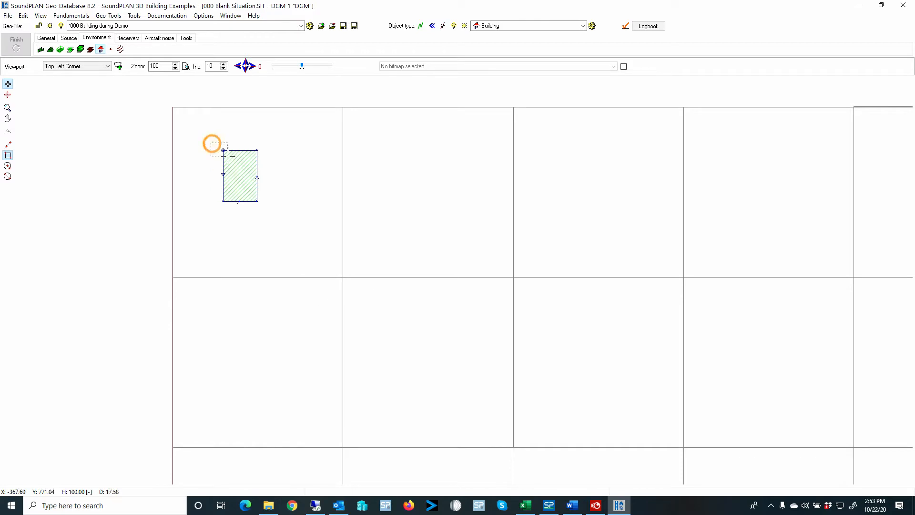
pyautogui.moveTo(241, 175); pyautogui.dragTo(258, 190)
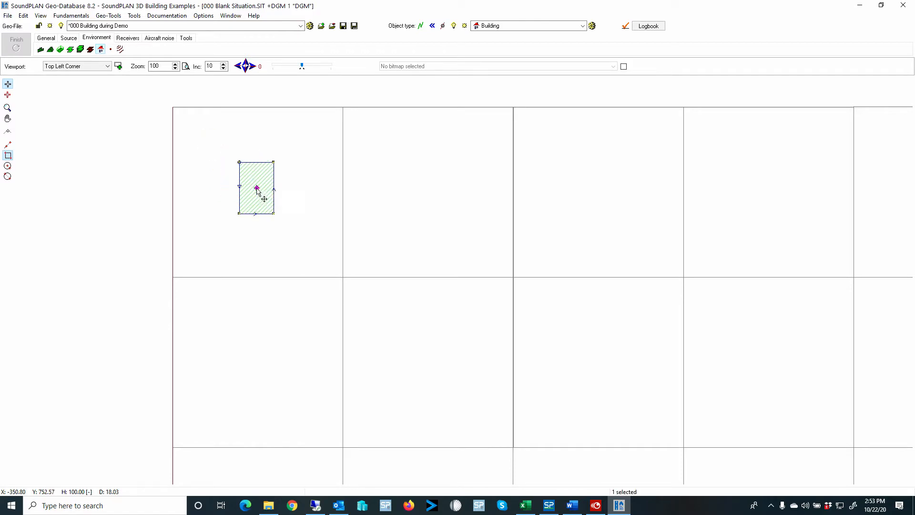
# - Check the building's height profile in the front view and the side view
pyautogui.click(38, 15)
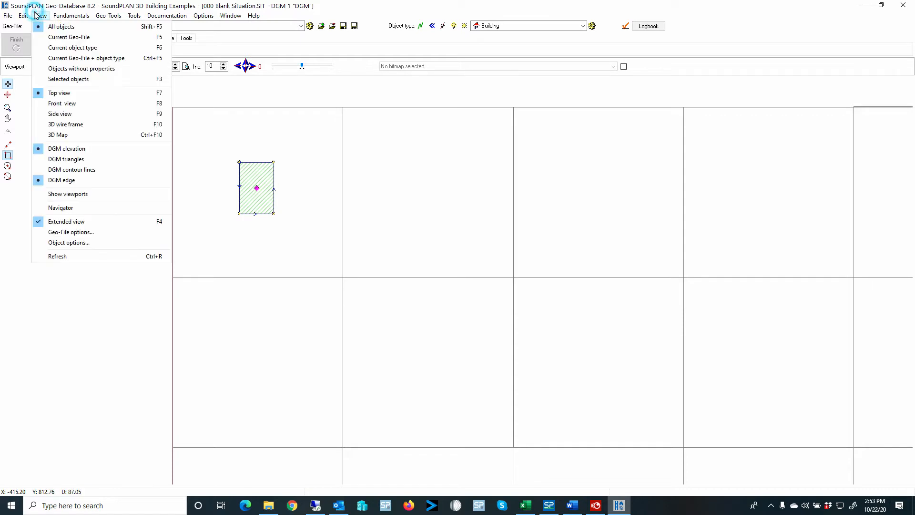
pyautogui.click(55, 104)
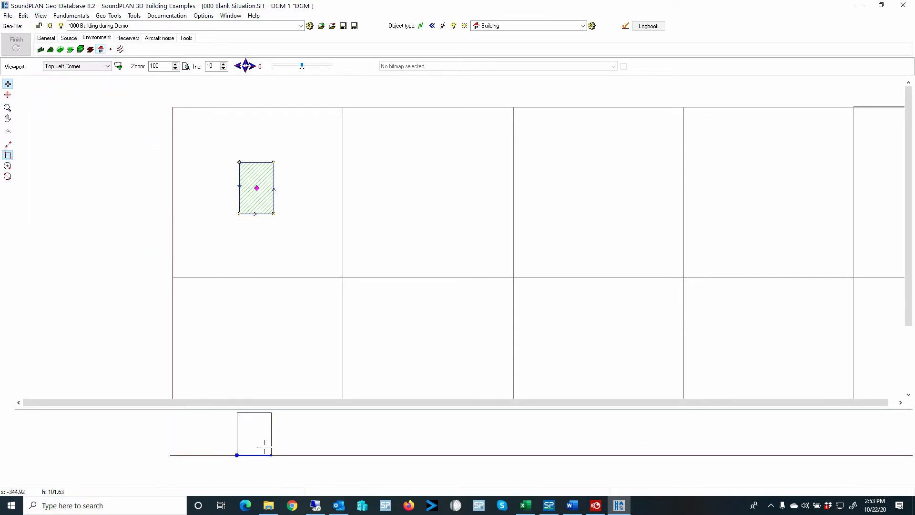
pyautogui.click(41, 16)
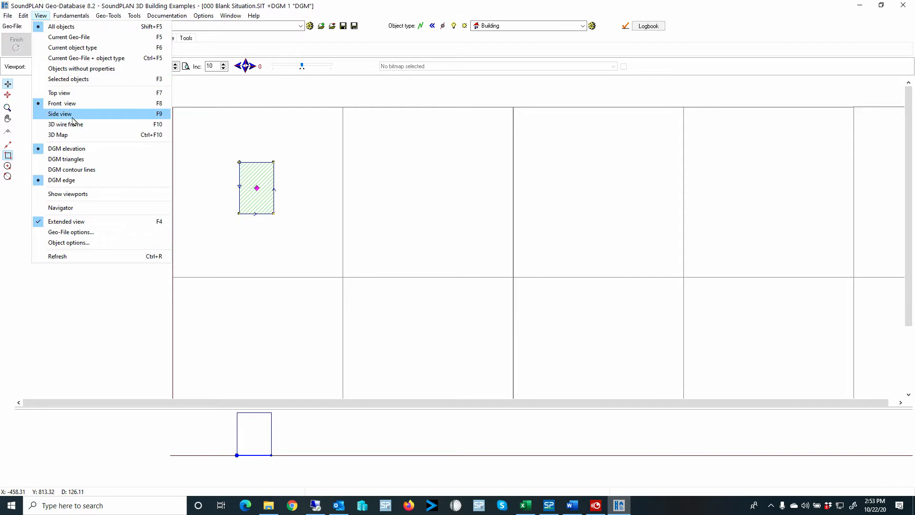
pyautogui.click(69, 114)
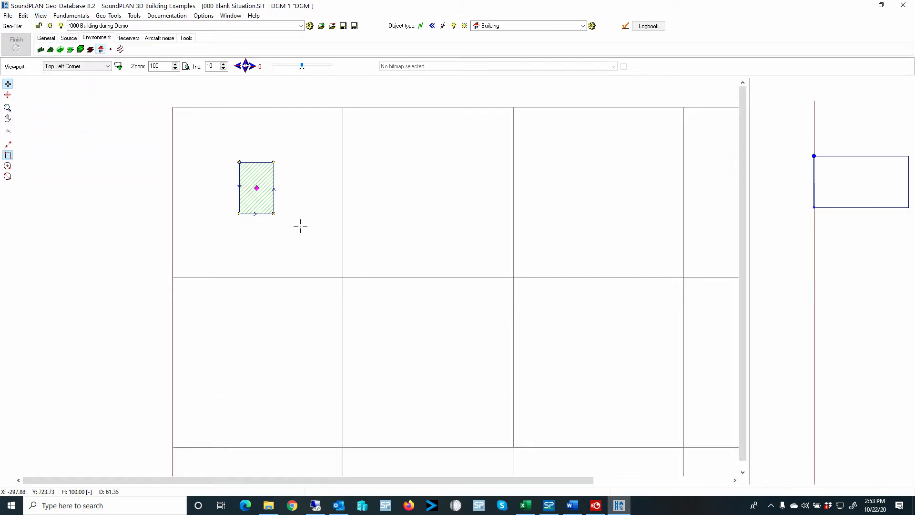
# - Show the building as a 3D wire frame rotated by 30 degrees
pyautogui.click(41, 15)
pyautogui.click(76, 125)
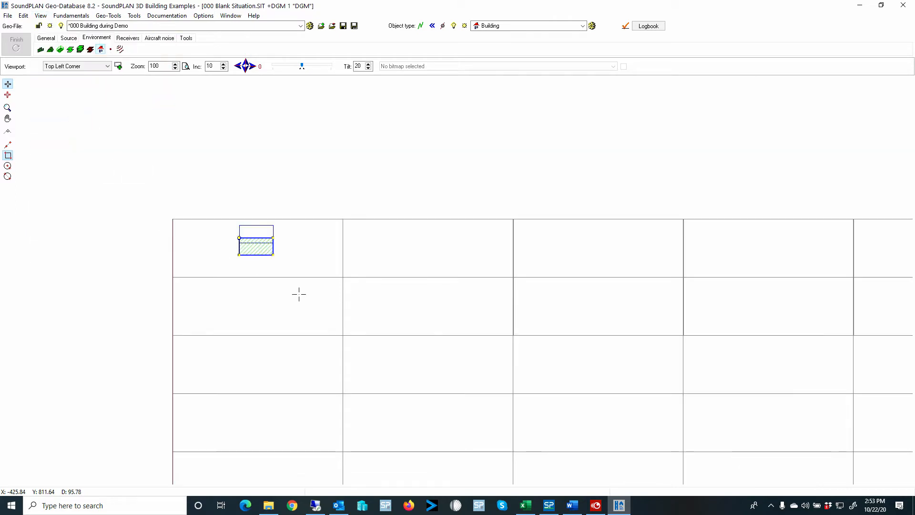
pyautogui.click(300, 63)
pyautogui.moveTo(300, 63); pyautogui.dragTo(306, 67)
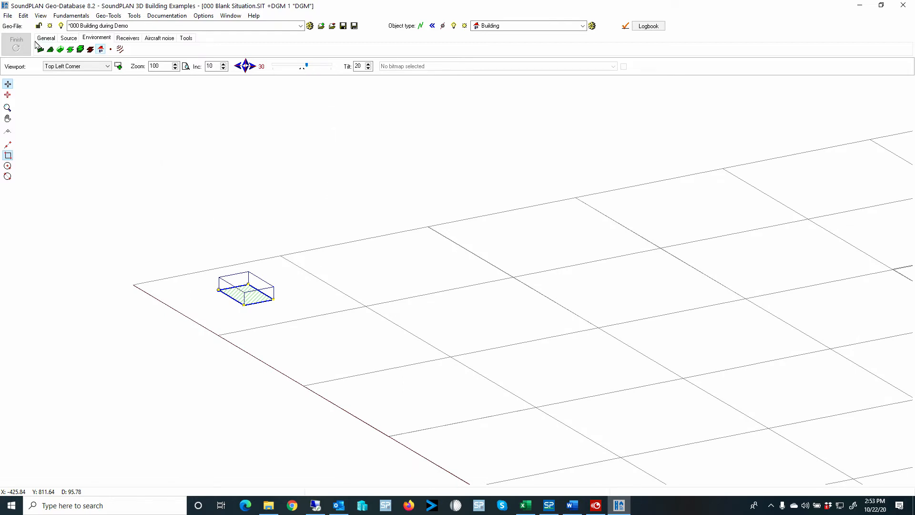
# - Inspect the building from several angles in the 3D map, and close the map
pyautogui.click(40, 16)
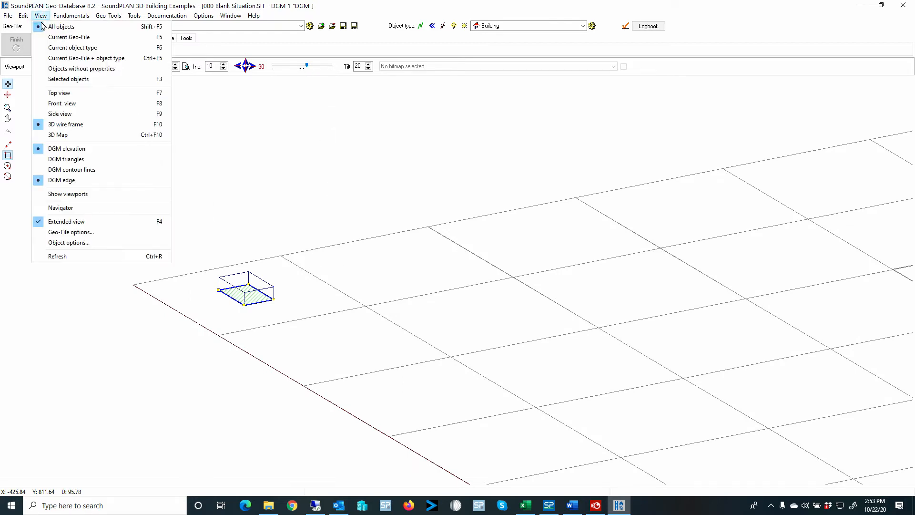
pyautogui.click(66, 136)
pyautogui.scroll(5, 184, 335)
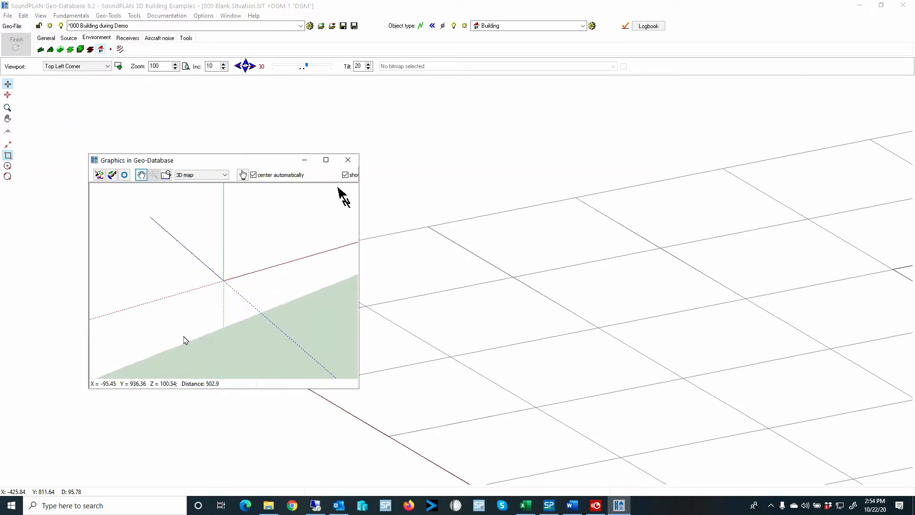
pyautogui.moveTo(224, 327); pyautogui.dragTo(268, 232)
pyautogui.moveTo(168, 381); pyautogui.dragTo(227, 329)
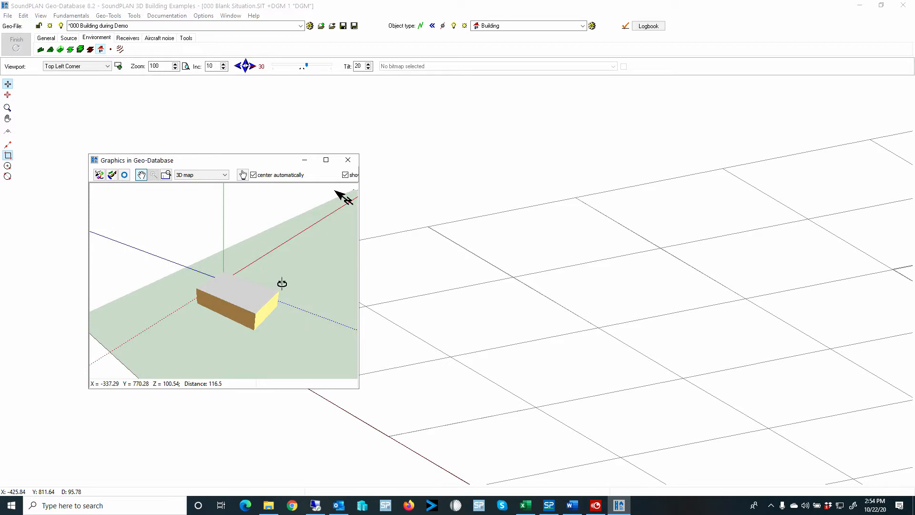
pyautogui.click(352, 163)
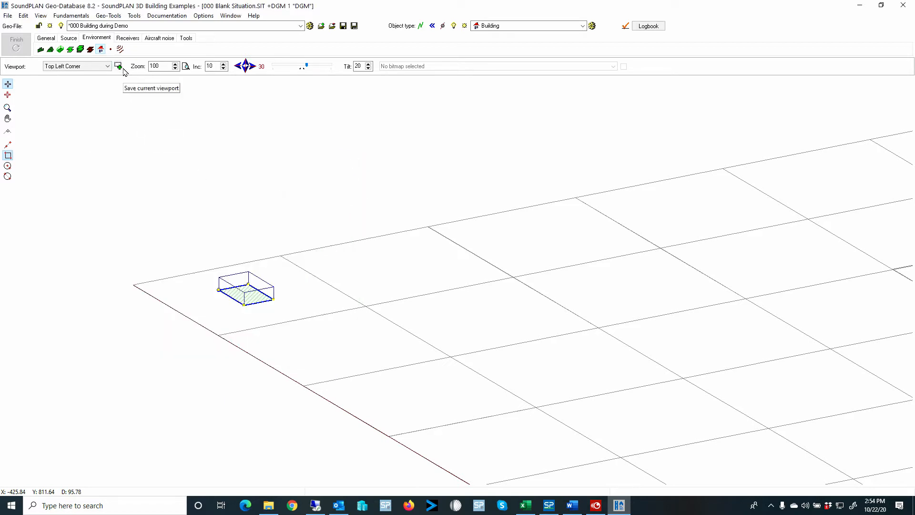
# - Return to the top view of the Top Left Corner viewport and copy the building into the adjacent grid cell on its right
pyautogui.click(87, 72)
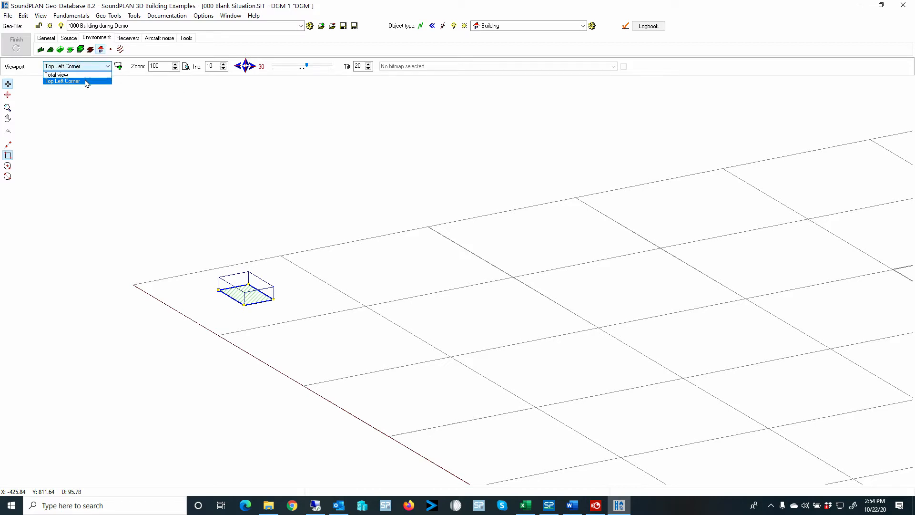
pyautogui.click(81, 78)
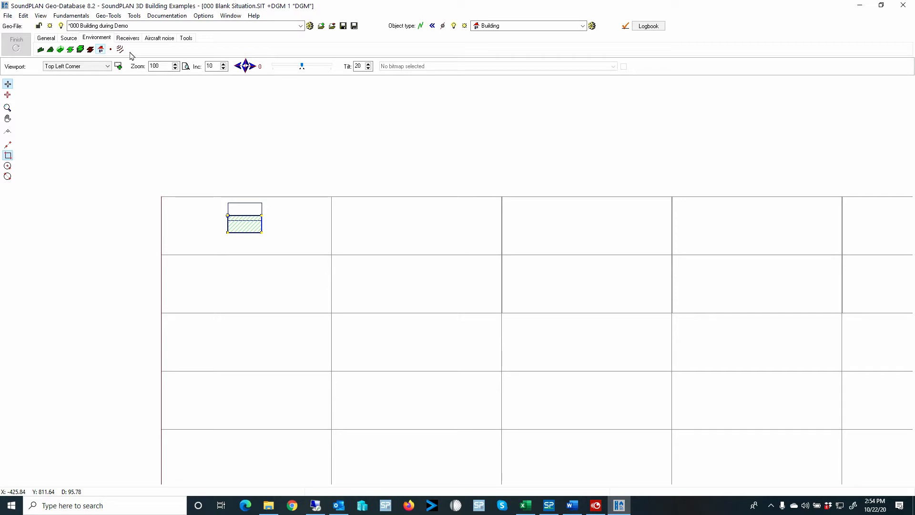
pyautogui.click(41, 16)
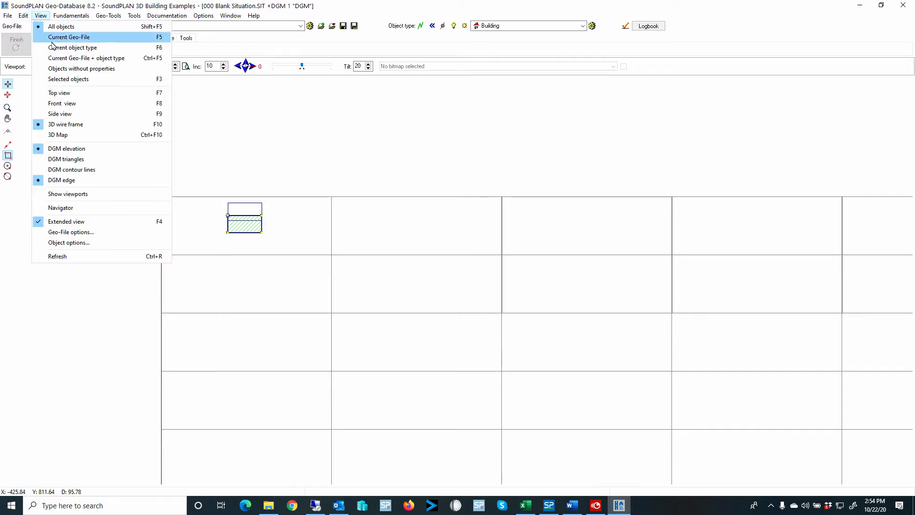
pyautogui.click(68, 92)
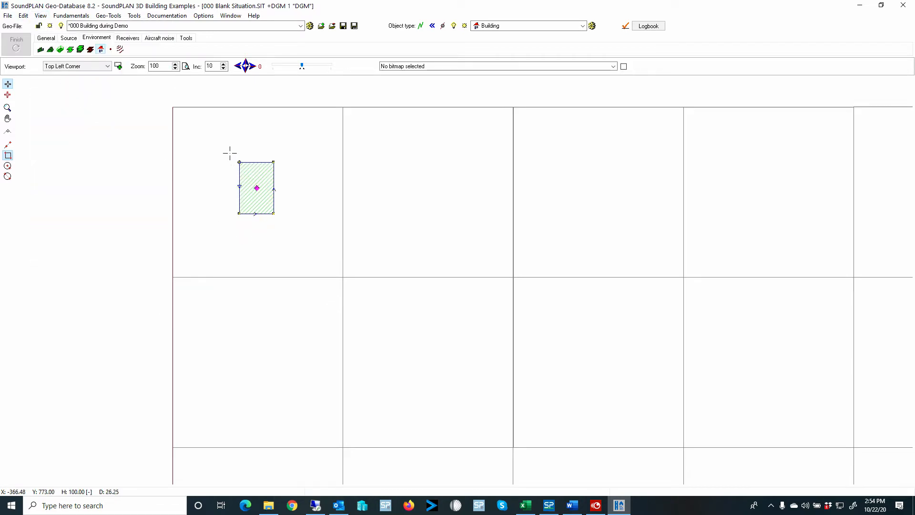
pyautogui.moveTo(229, 153); pyautogui.dragTo(246, 185)
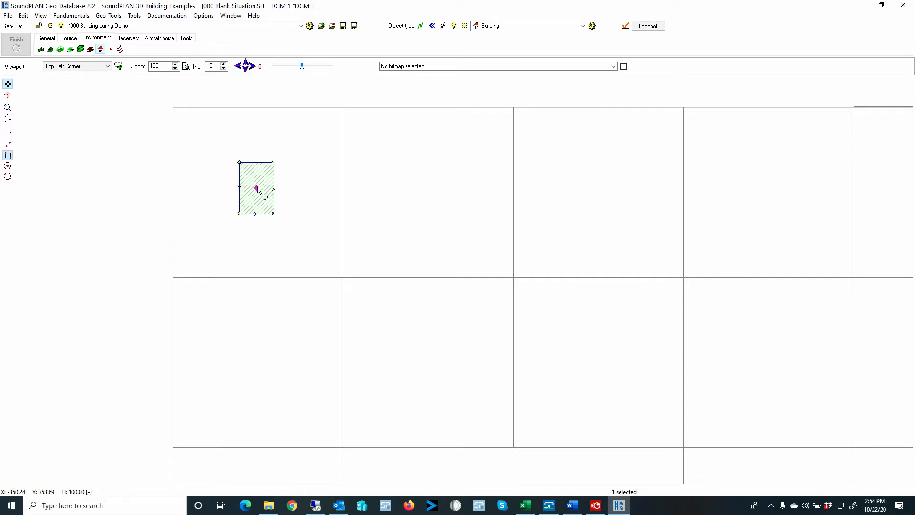
pyautogui.moveTo(257, 188)
pyautogui.mouseDown()
pyautogui.moveTo(462, 195)
pyautogui.moveTo(423, 192)
pyautogui.mouseUp()
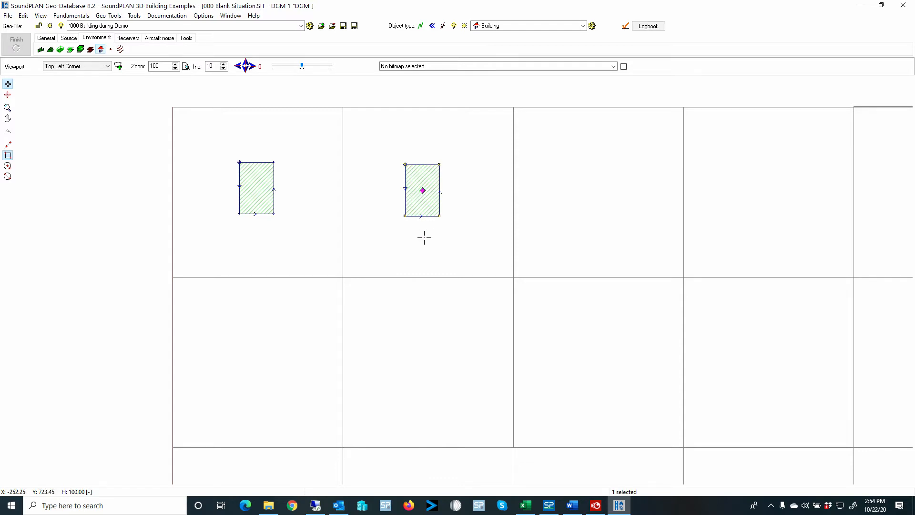
# - Draw a noise protection wall about 31 m long through the middle of the copied building, from its upper edge to its lower edge
pyautogui.click(40, 50)
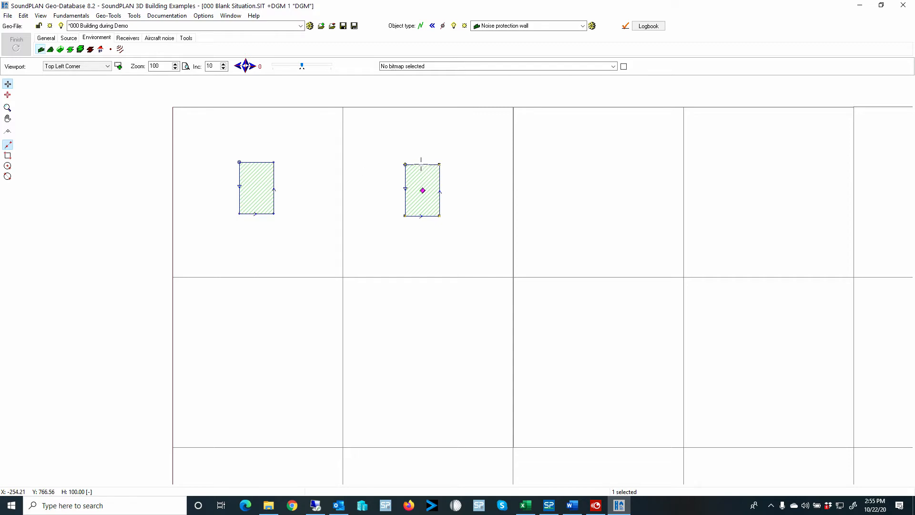
pyautogui.moveTo(421, 164); pyautogui.dragTo(422, 216)
pyautogui.moveTo(422, 216); pyautogui.dragTo(422, 216)
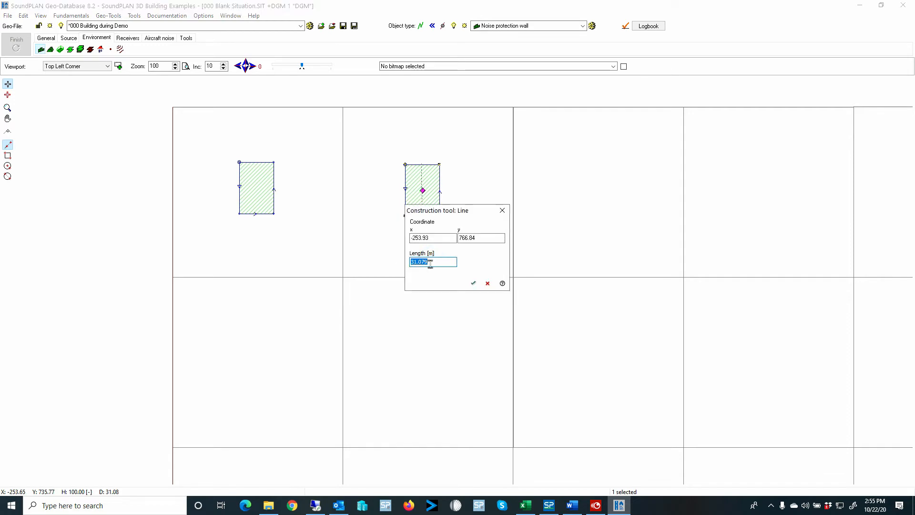
pyautogui.click(473, 283)
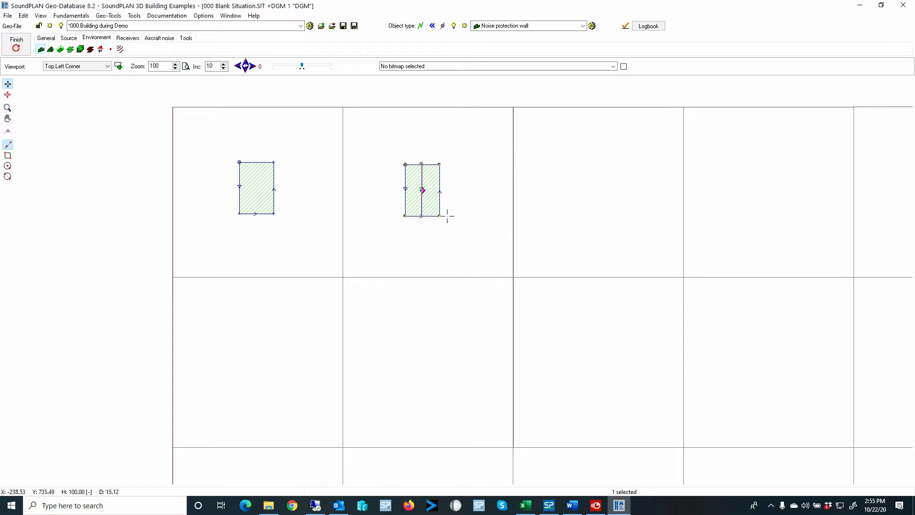
# - Switch the noise protection wall's height definition to relative and set the relative height of both its points to 12.5 m
pyautogui.doubleClick(422, 164)
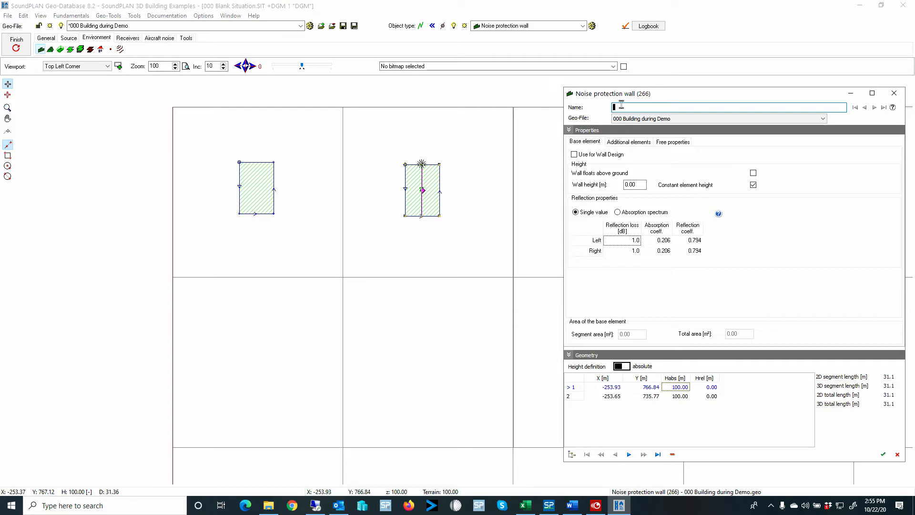
pyautogui.press('Tab')
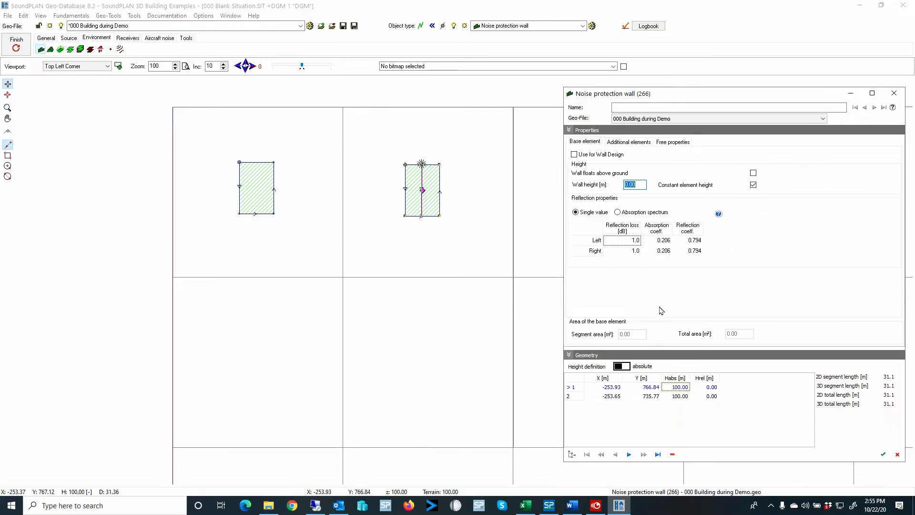
pyautogui.click(627, 367)
pyautogui.click(712, 387)
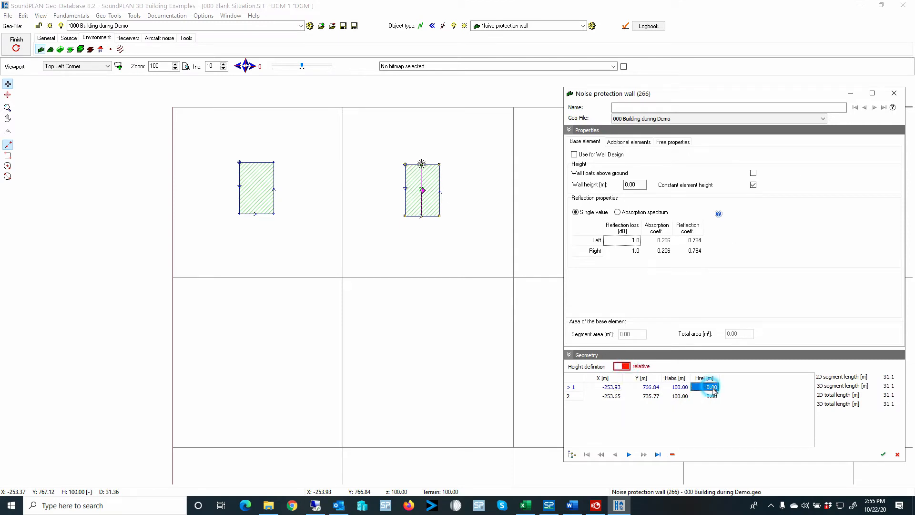
pyautogui.write('12')
pyautogui.click(709, 396)
pyautogui.write('12')
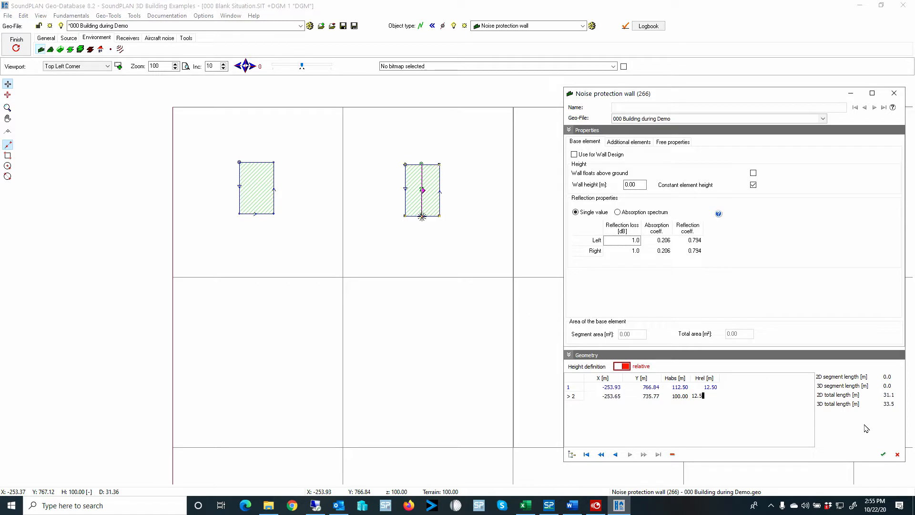
pyautogui.click(883, 455)
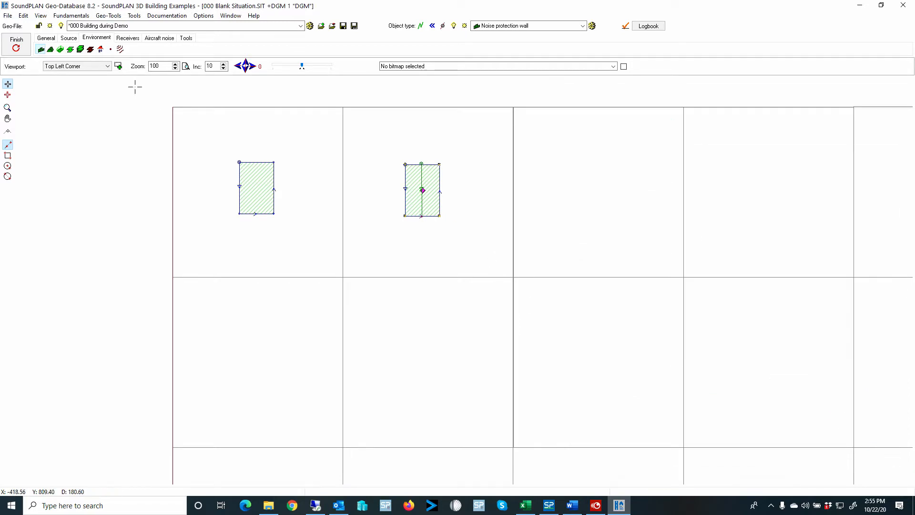
# - Examine the wall and building in the front view, side view and a rotated 3D wire frame, and finish the object
pyautogui.click(40, 16)
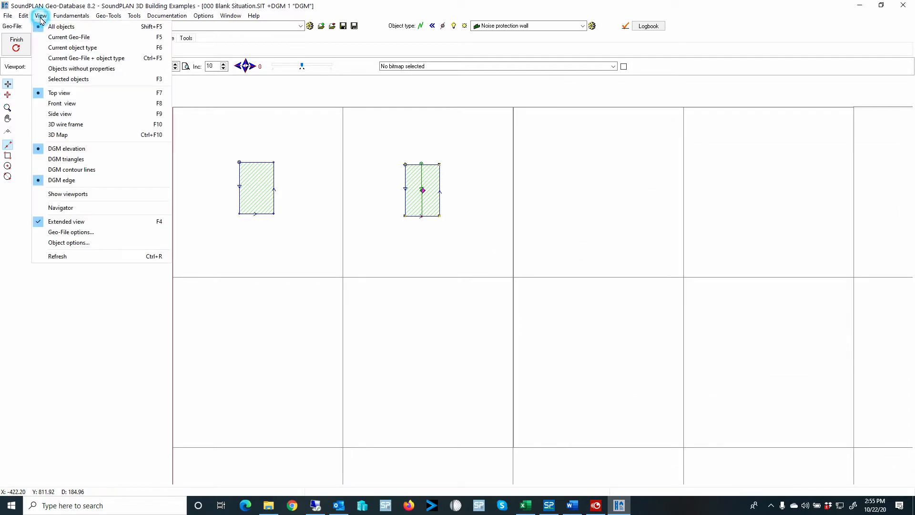
pyautogui.click(65, 102)
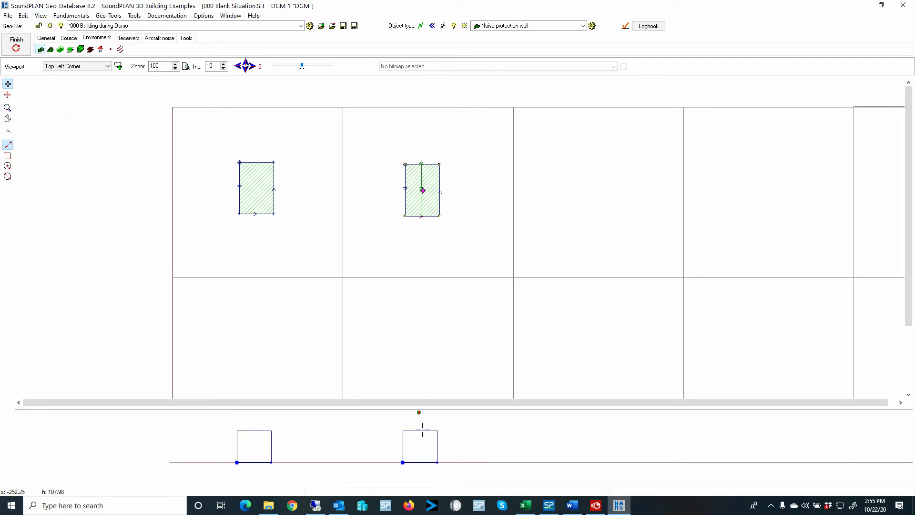
pyautogui.click(41, 16)
pyautogui.click(64, 113)
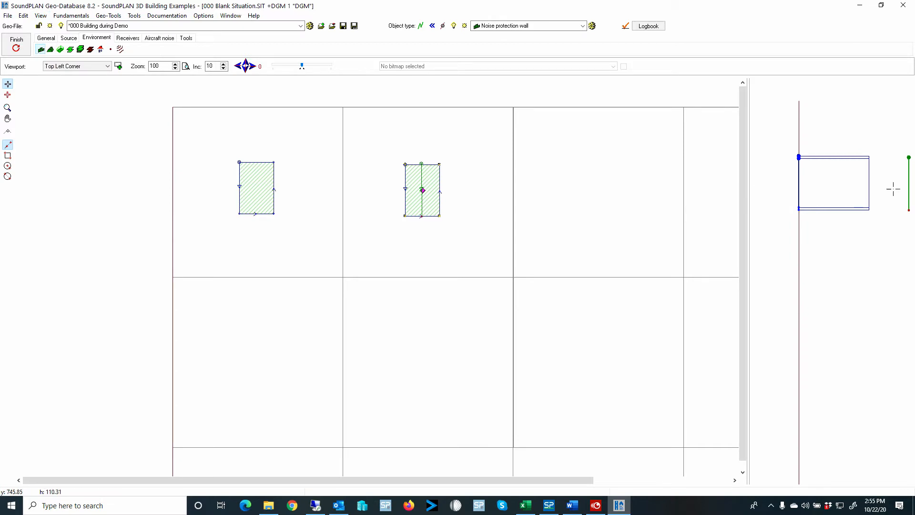
pyautogui.click(41, 17)
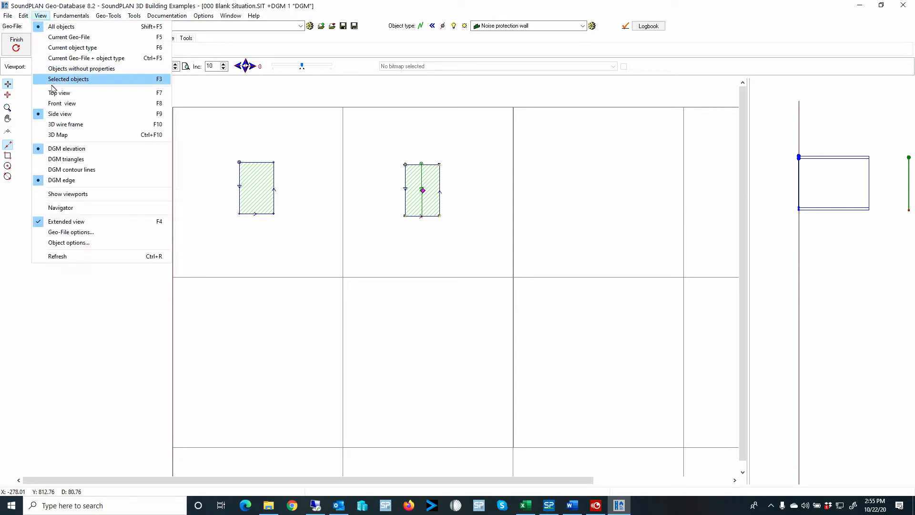
pyautogui.click(58, 126)
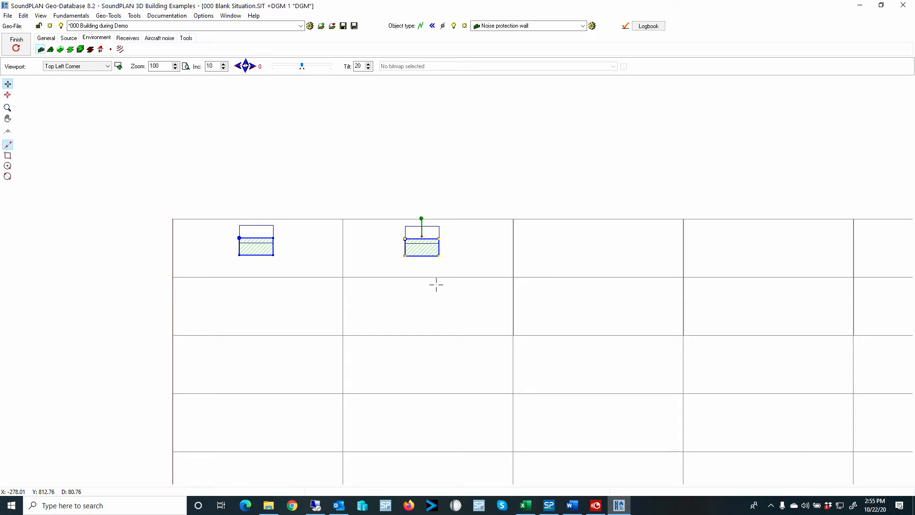
pyautogui.moveTo(436, 285); pyautogui.dragTo(452, 283)
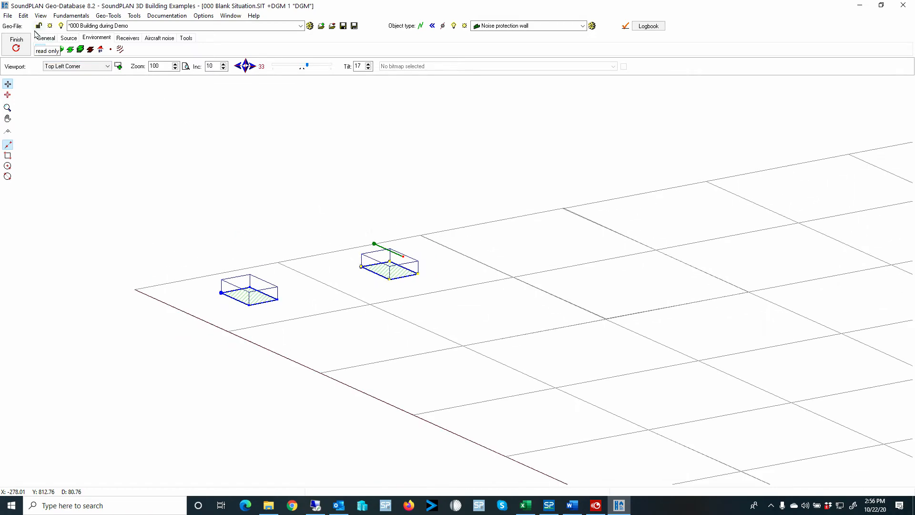
pyautogui.click(16, 44)
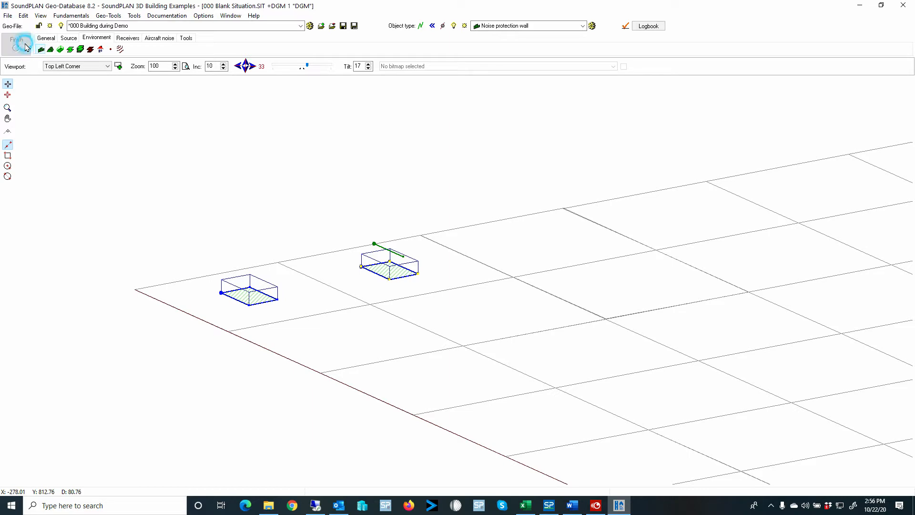
# - View the model in the 3D map, close the map, and clear the selection of the copied building
pyautogui.click(40, 16)
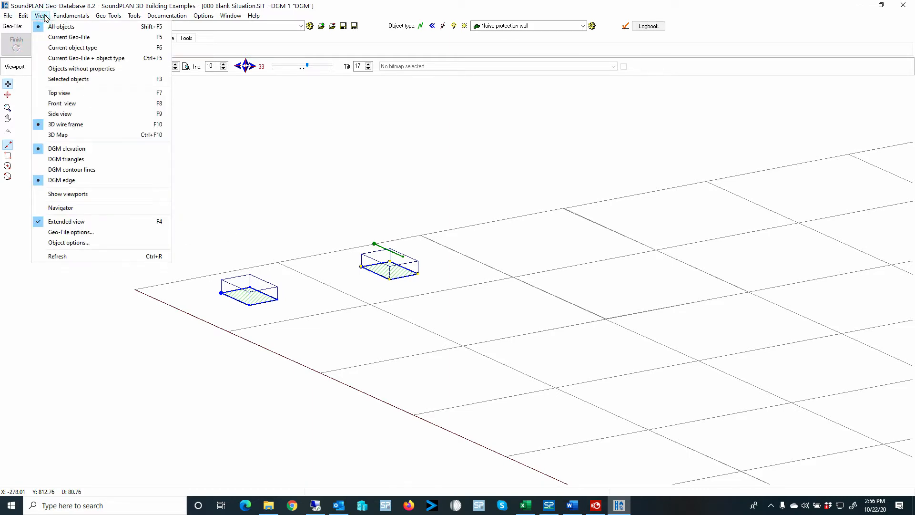
pyautogui.click(82, 135)
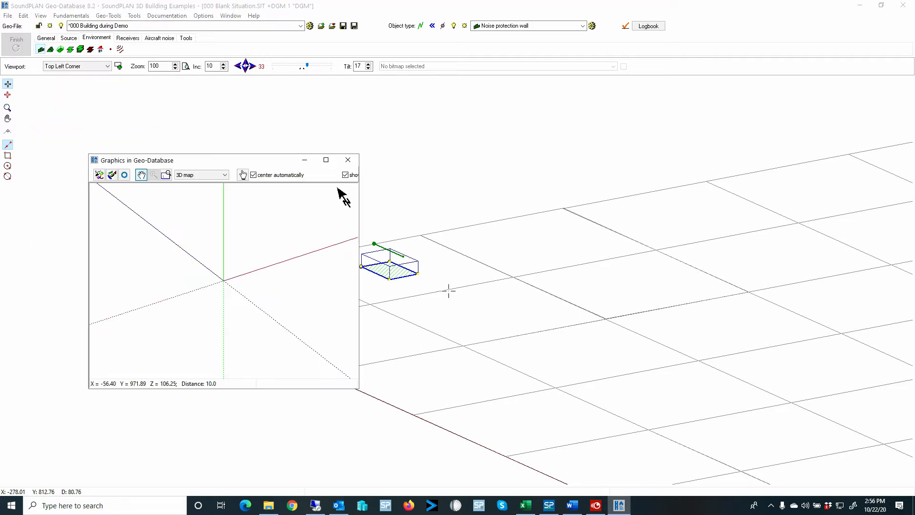
pyautogui.click(349, 159)
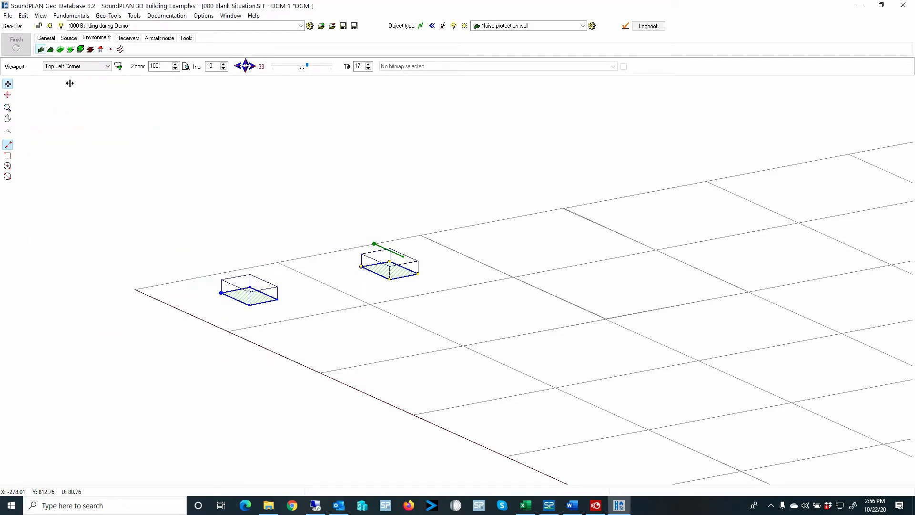
pyautogui.click(368, 228)
# - Return to the top view and change the graphics object type of the wall on the copied building to Ridge
pyautogui.click(40, 16)
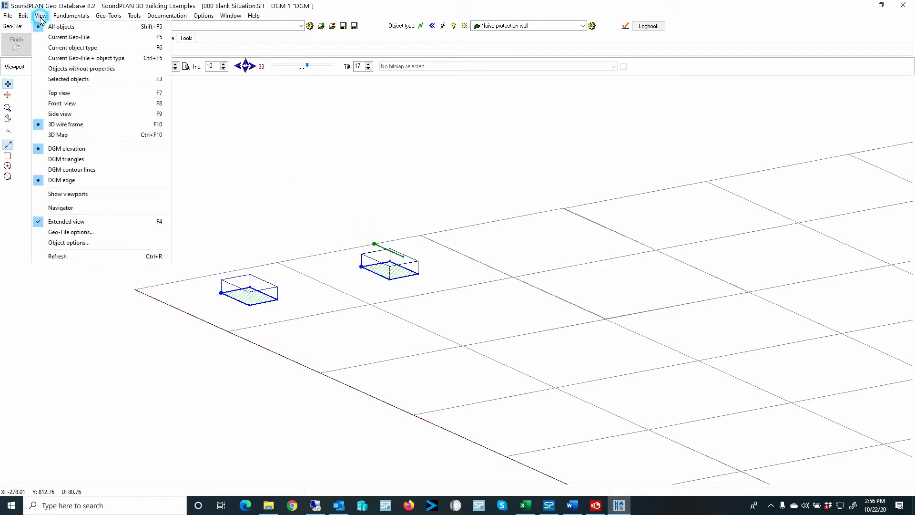
pyautogui.click(65, 94)
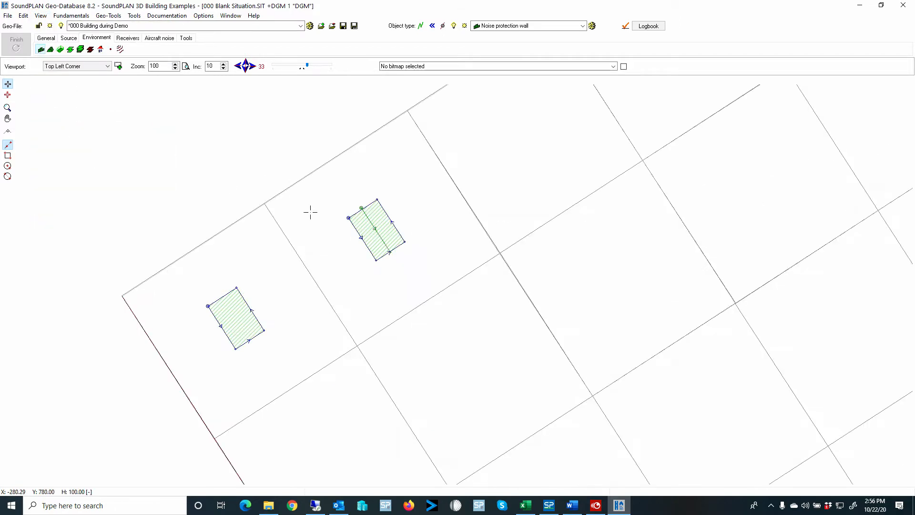
pyautogui.click(354, 201)
pyautogui.click(23, 15)
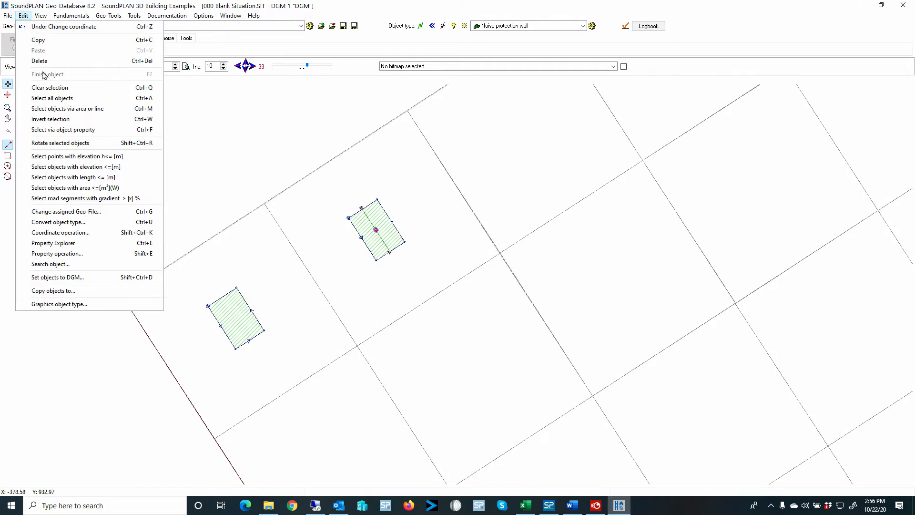
pyautogui.click(76, 304)
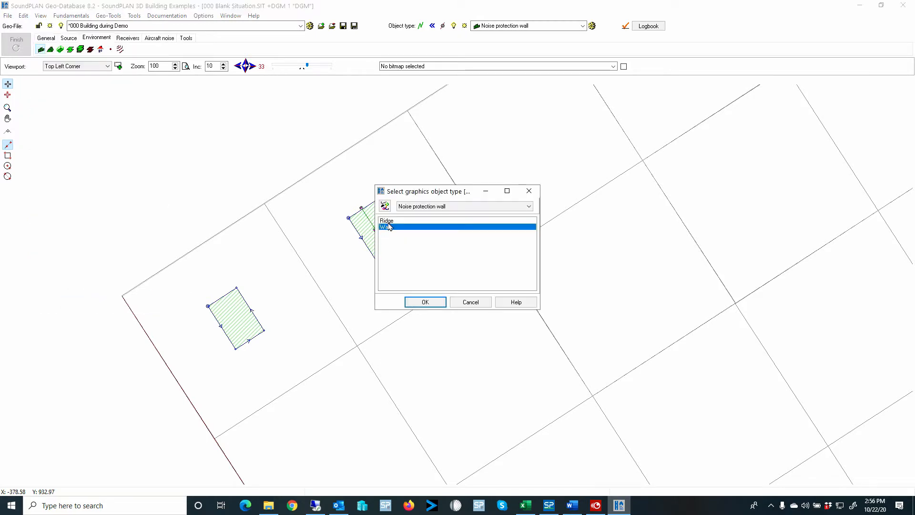
pyautogui.click(425, 301)
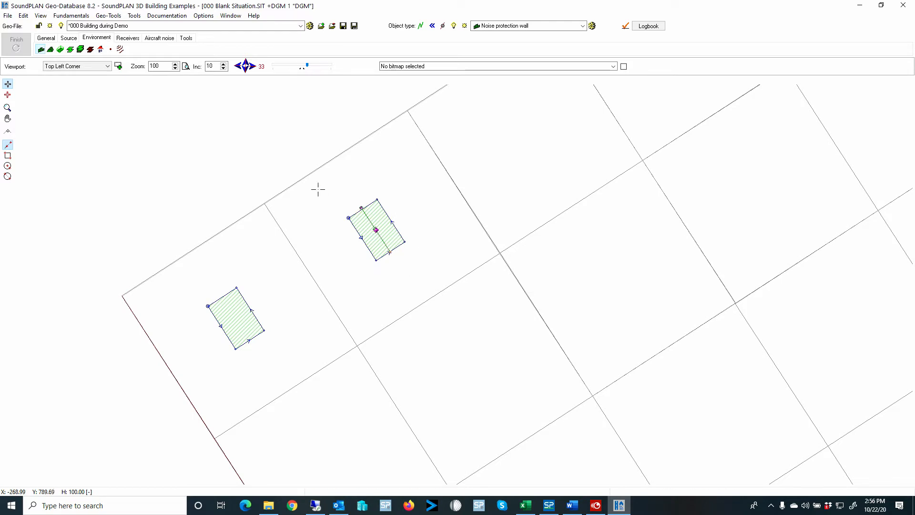
# - Inspect the roof of the copied building from several angles in the 3D map, and close the map
pyautogui.click(41, 16)
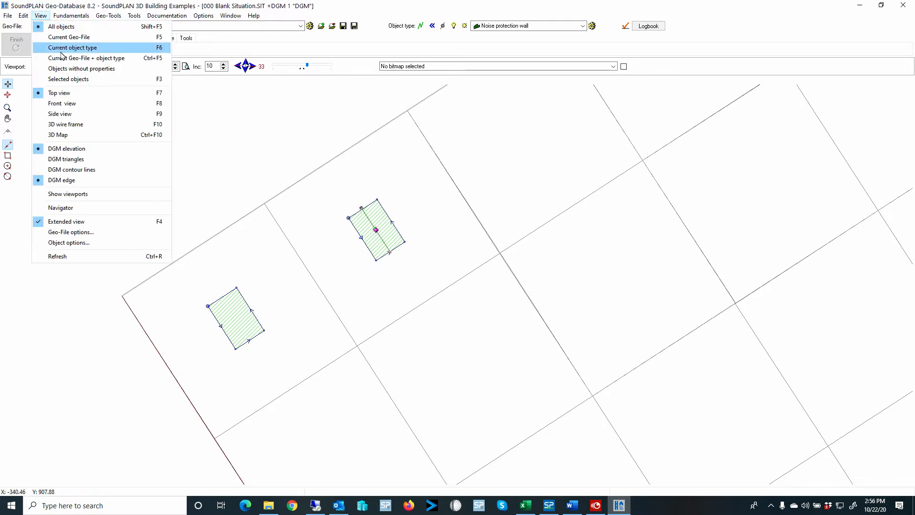
pyautogui.click(71, 134)
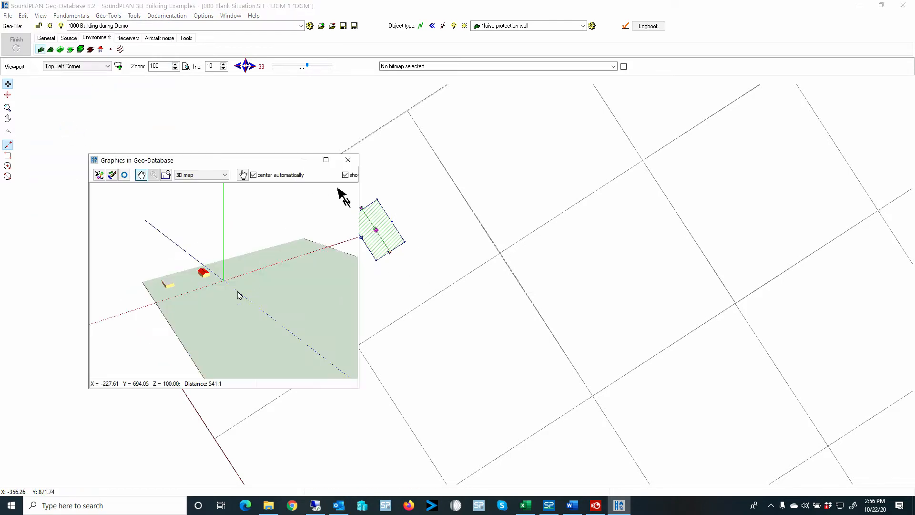
pyautogui.scroll(6, 175, 271)
pyautogui.moveTo(192, 295); pyautogui.dragTo(236, 308)
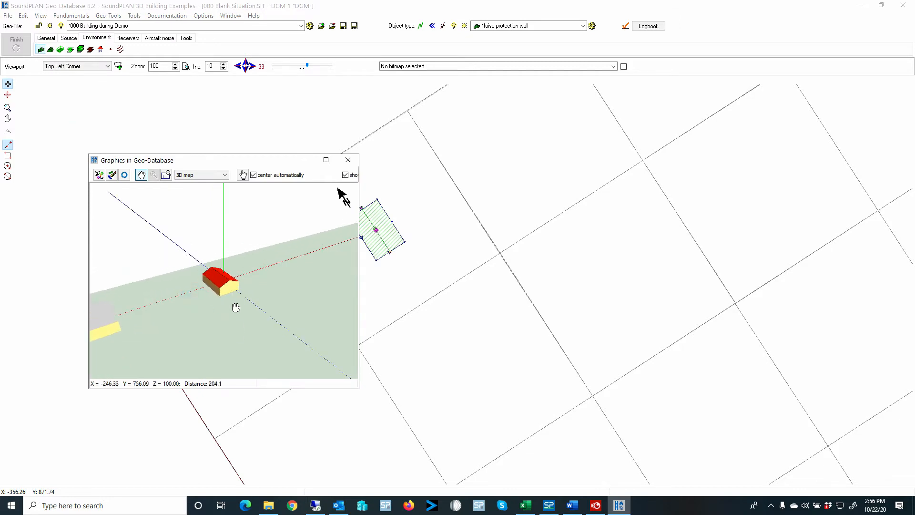
pyautogui.scroll(6, 236, 307)
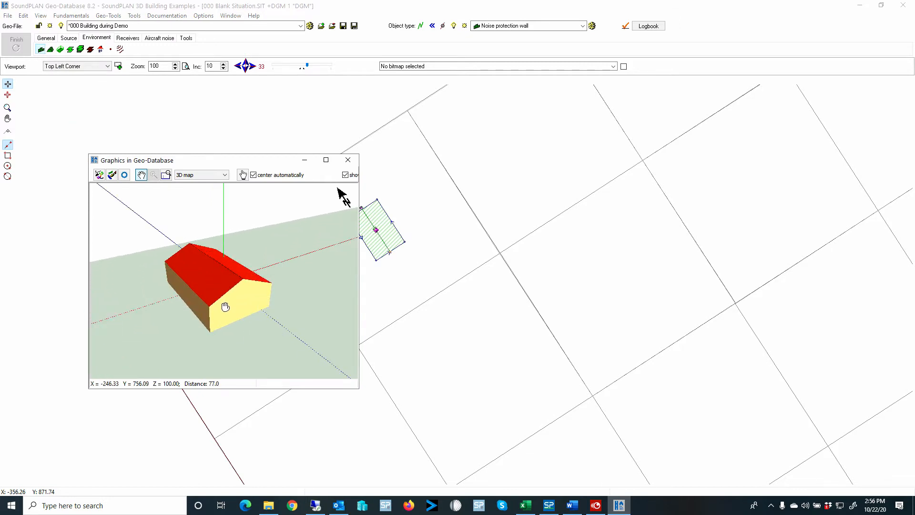
pyautogui.moveTo(226, 306)
pyautogui.mouseDown()
pyautogui.moveTo(247, 313)
pyautogui.moveTo(252, 301)
pyautogui.moveTo(218, 309)
pyautogui.mouseUp()
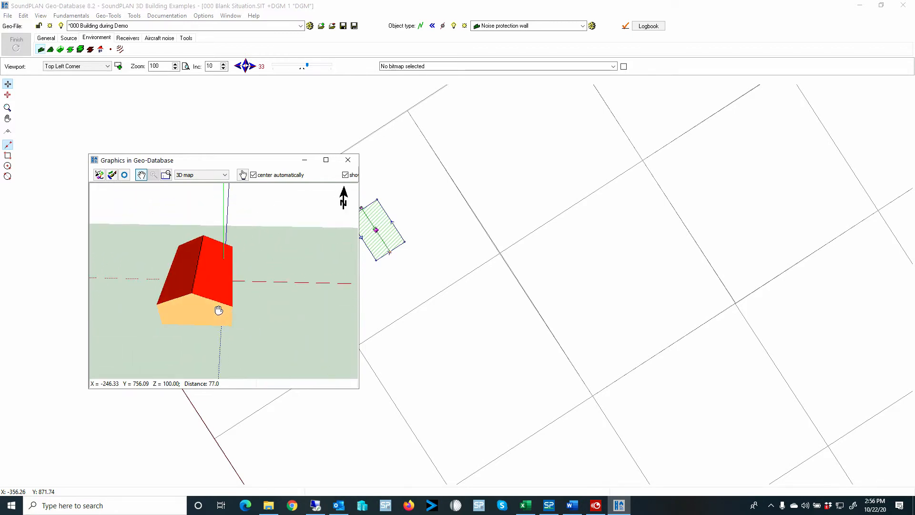
pyautogui.click(347, 161)
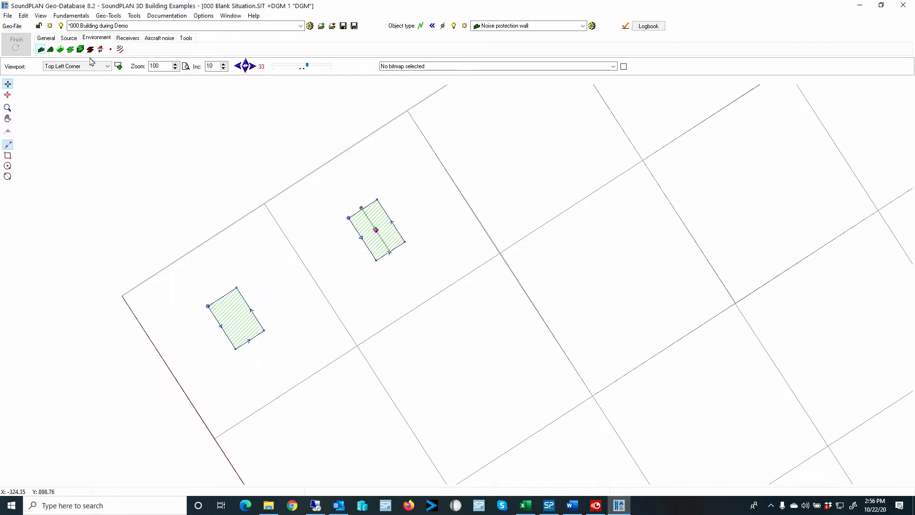
# - Reset the view rotation to 0 and copy the building with its ridge into the adjacent grid cell on its right
pyautogui.click(241, 66)
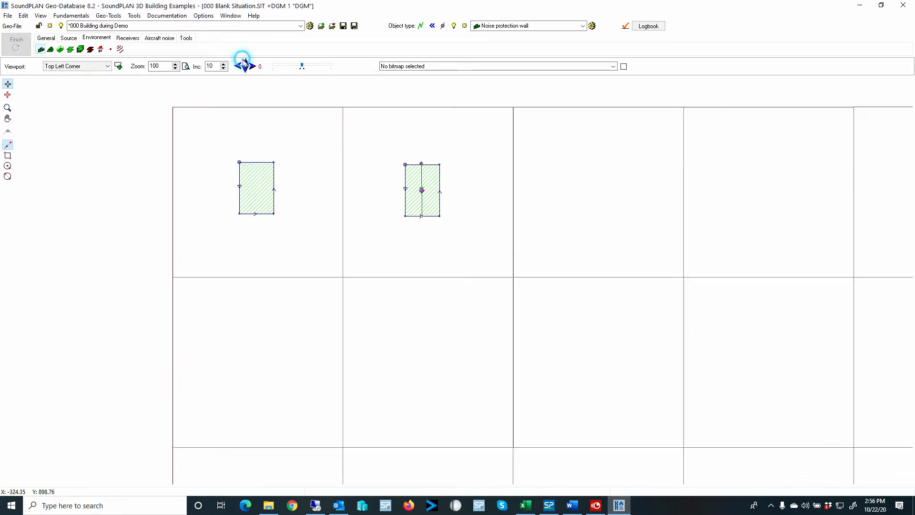
pyautogui.moveTo(380, 144); pyautogui.dragTo(454, 232)
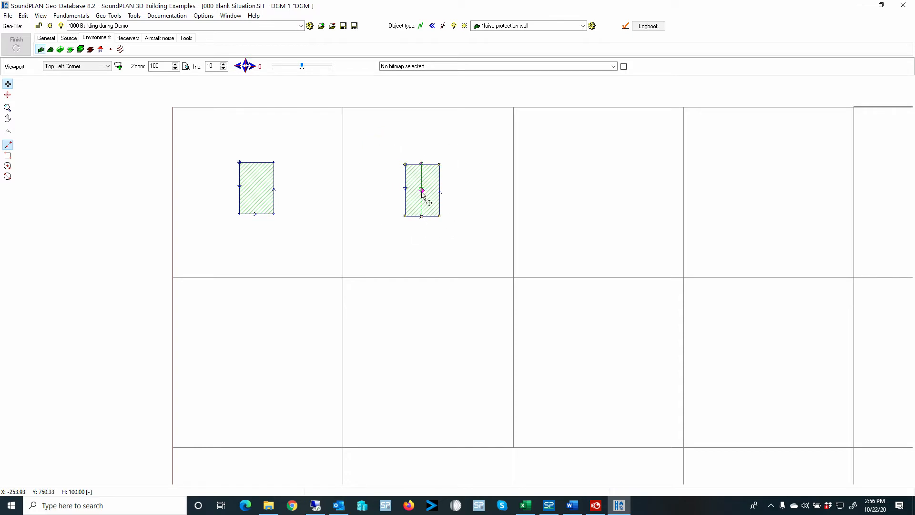
pyautogui.moveTo(425, 191); pyautogui.dragTo(601, 198)
# - Shorten the ridge of the third building by moving both its endpoints inward from the building's upper and lower edges
pyautogui.scroll(4, 605, 126)
pyautogui.rightClick(597, 184)
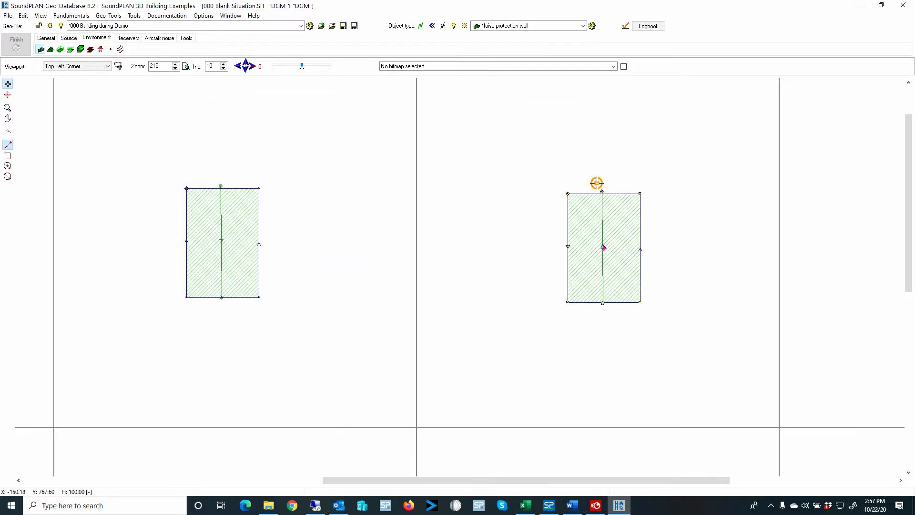
pyautogui.click(602, 191)
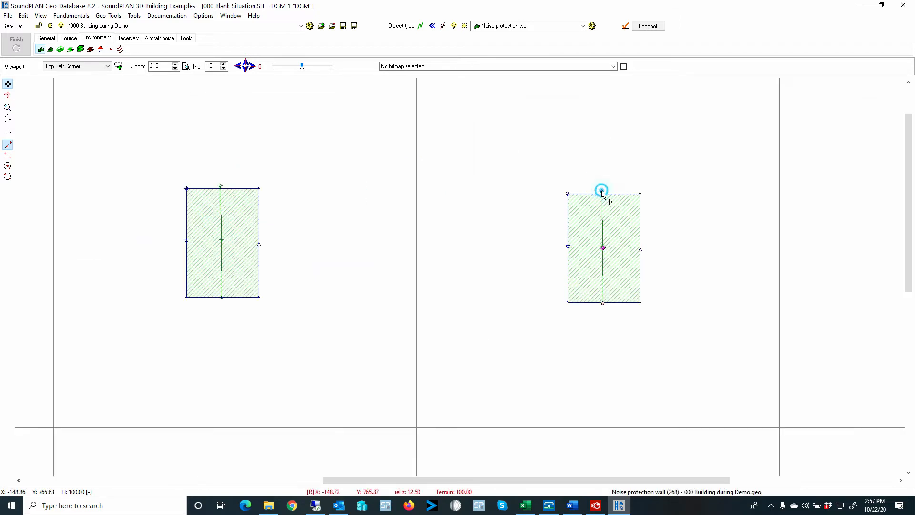
pyautogui.click(603, 216)
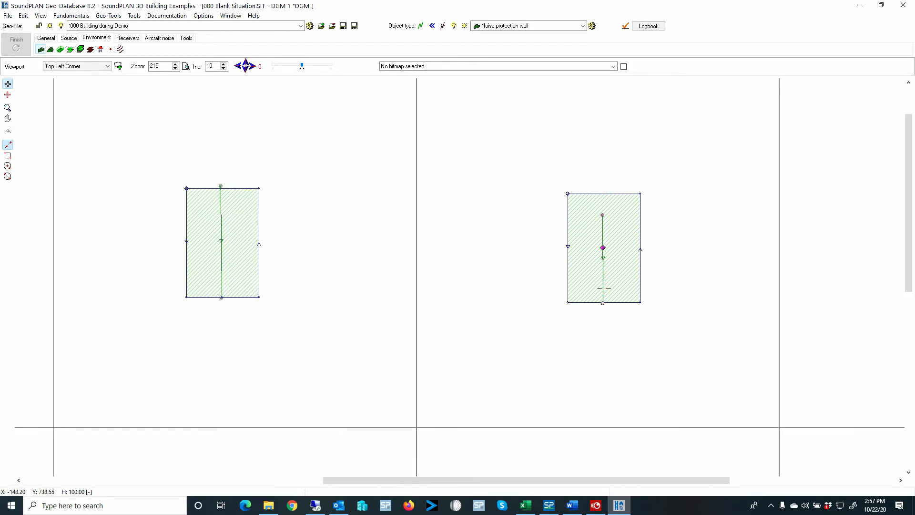
pyautogui.click(603, 303)
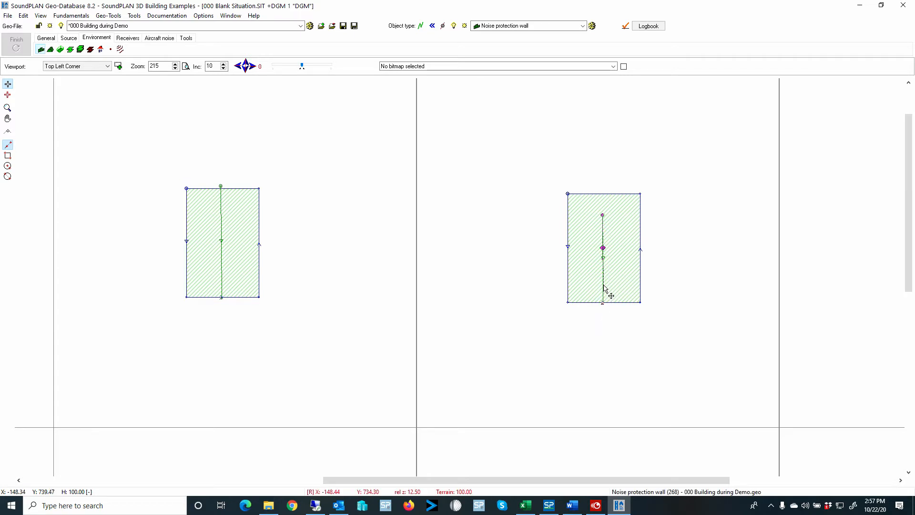
pyautogui.click(603, 281)
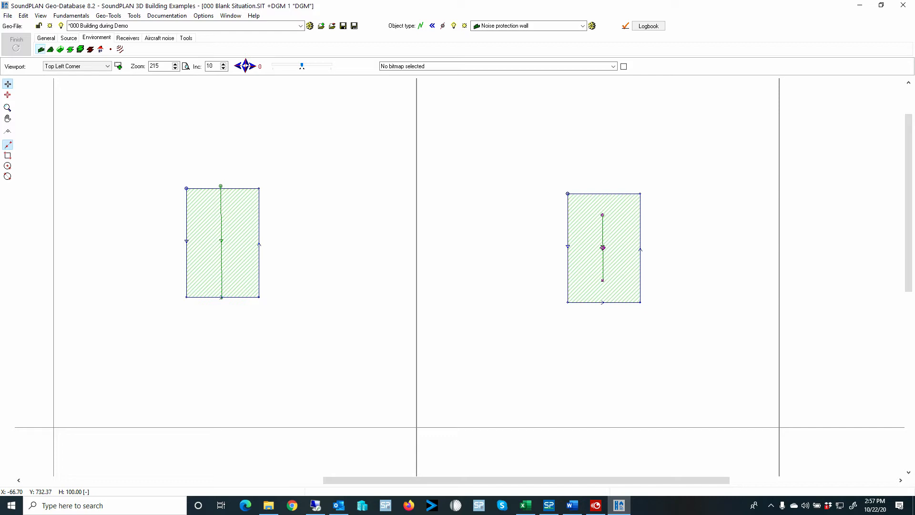
# - Inspect the roof of the third building with the shortened ridge up close in the 3D map, and close the map
pyautogui.click(40, 16)
pyautogui.click(71, 138)
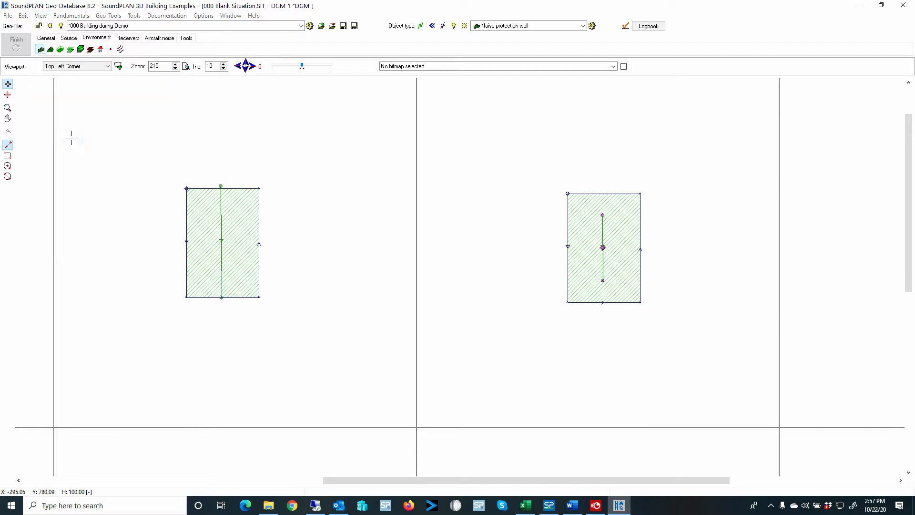
pyautogui.scroll(4, 268, 283)
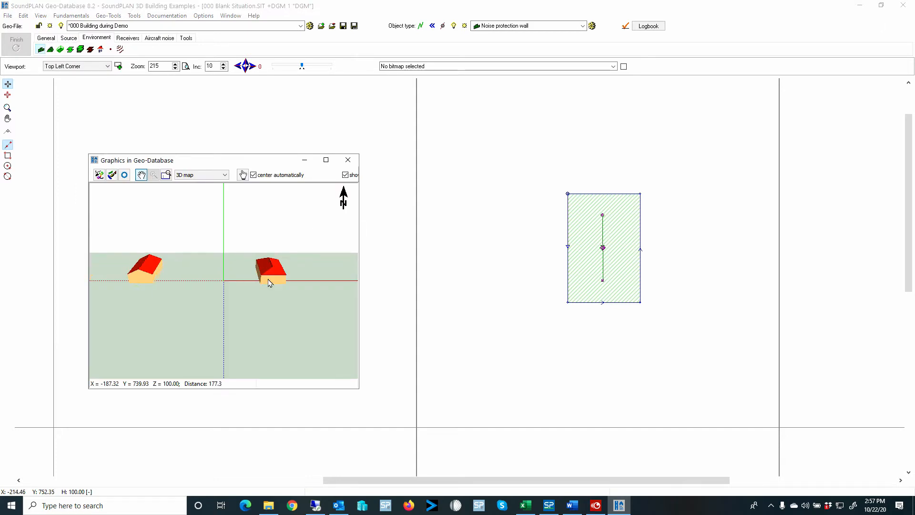
pyautogui.moveTo(281, 272); pyautogui.dragTo(255, 274)
pyautogui.scroll(4, 284, 264)
pyautogui.scroll(3, 284, 265)
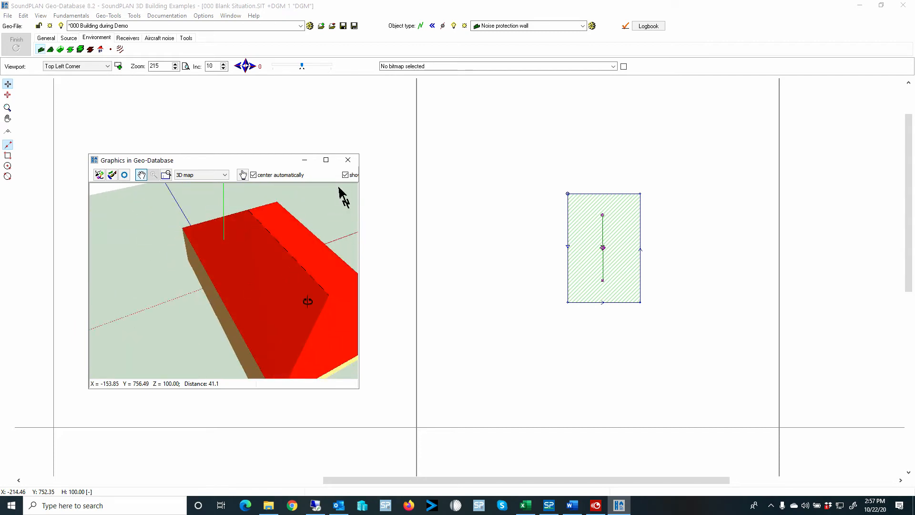
pyautogui.moveTo(339, 327); pyautogui.dragTo(301, 274)
pyautogui.click(348, 160)
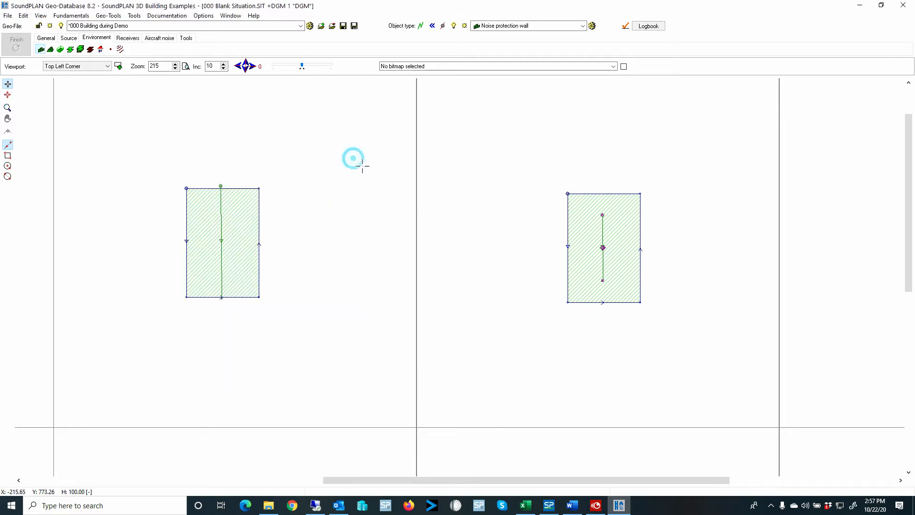
# - Start a new building object in the fourth grid cell of the upper row and name it "bulding 2"
pyautogui.scroll(-2, 619, 285)
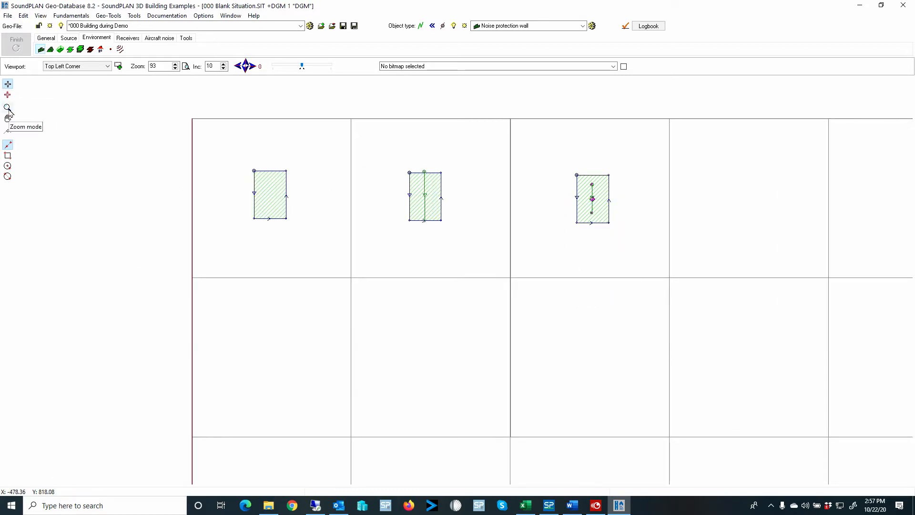
pyautogui.click(100, 49)
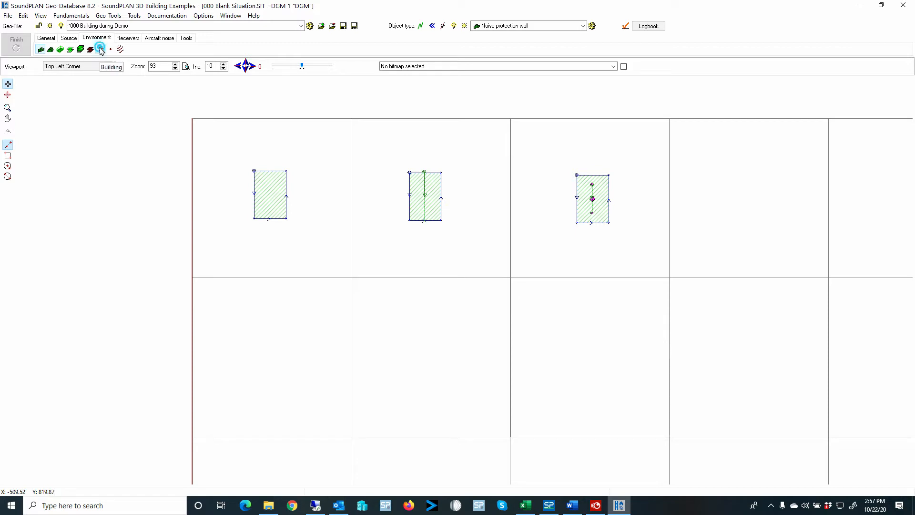
pyautogui.doubleClick(714, 229)
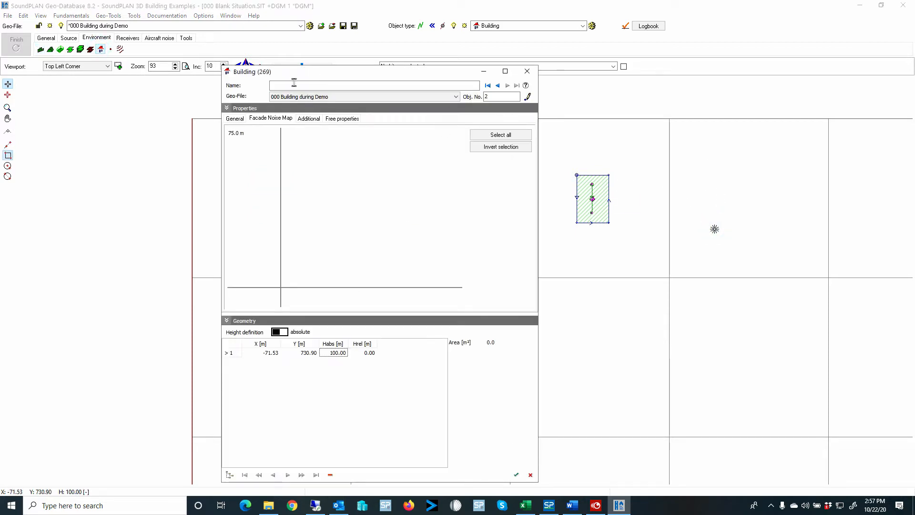
pyautogui.click(275, 84)
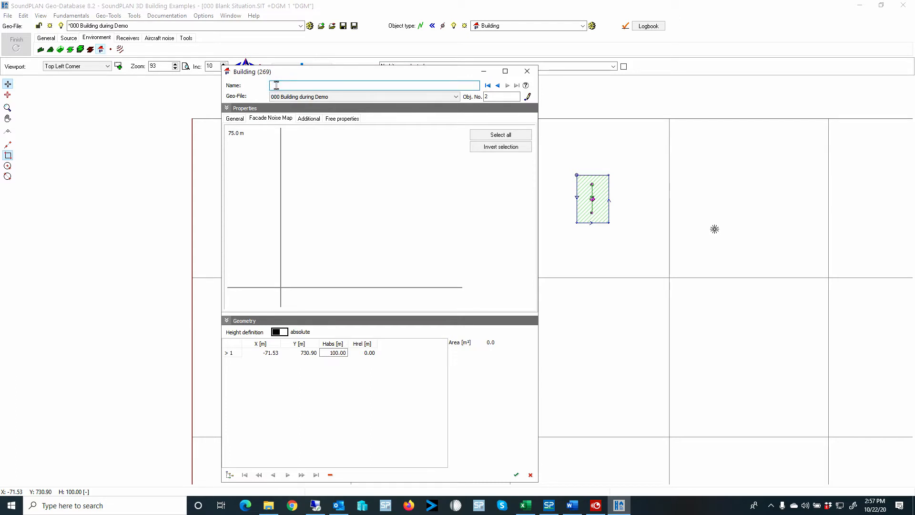
pyautogui.write('bulding 2')
pyautogui.press('Return')
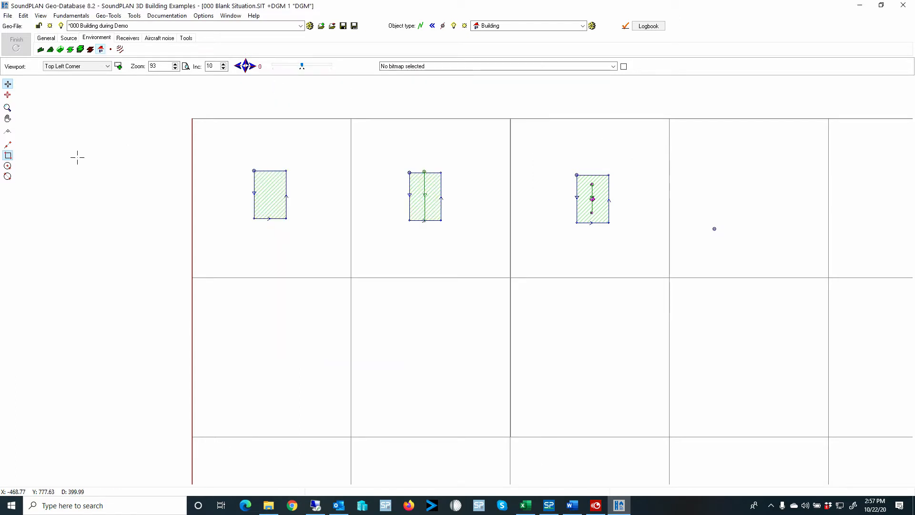
# - Draw an L-shaped building outline about 31 m long in the fourth cell and rotate it a quarter turn counter-clockwise
pyautogui.click(8, 131)
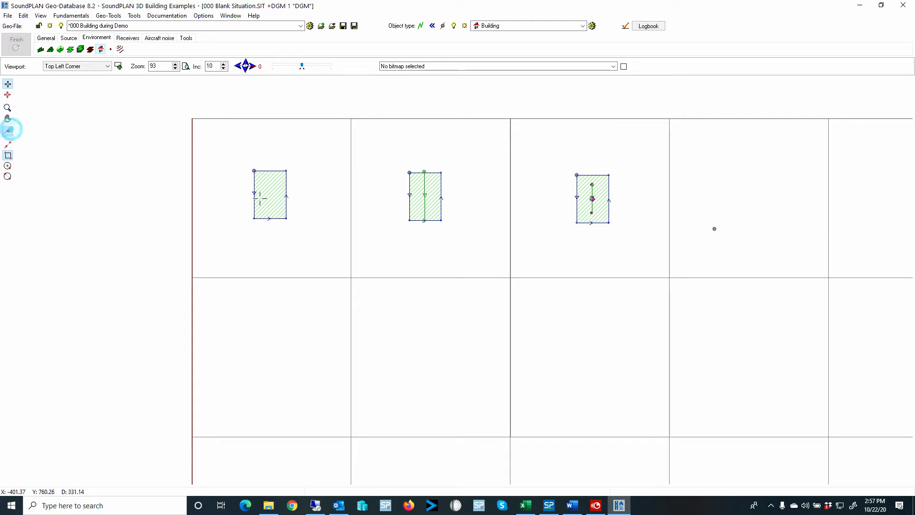
pyautogui.click(713, 178)
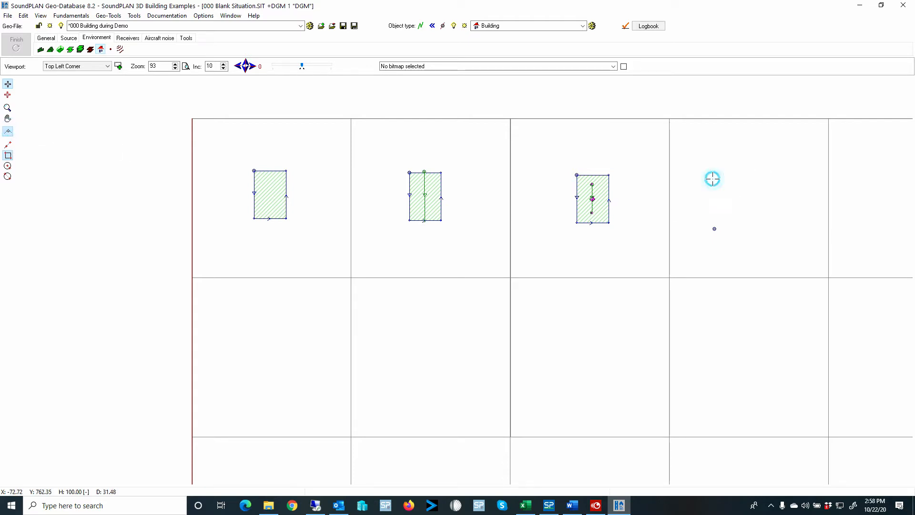
pyautogui.click(752, 177)
pyautogui.click(753, 198)
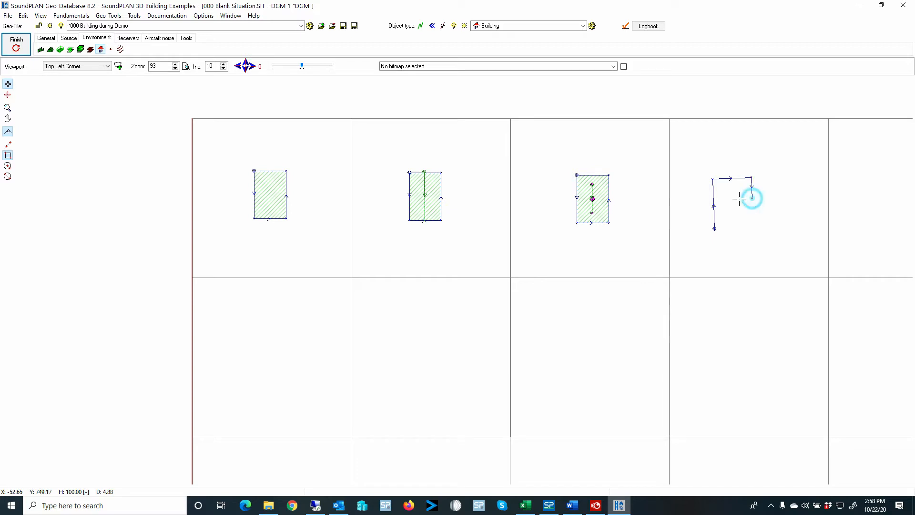
pyautogui.doubleClick(734, 199)
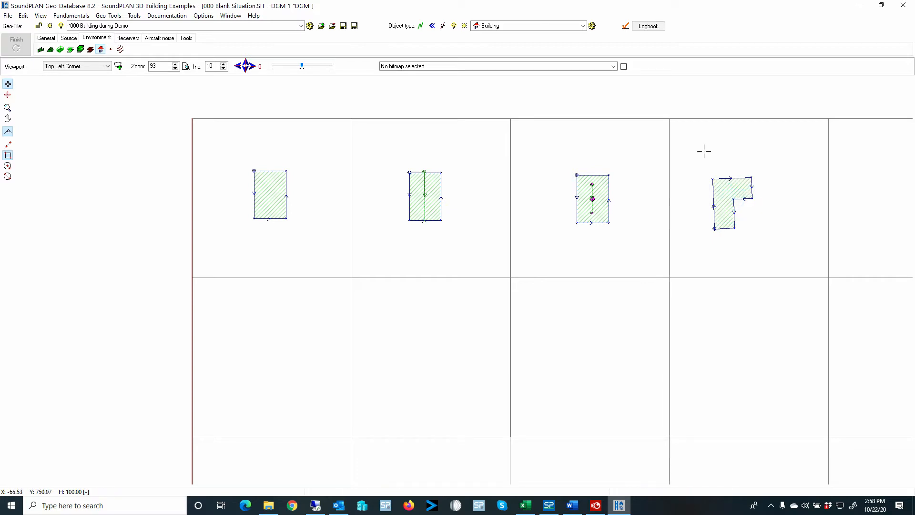
pyautogui.click(708, 176)
pyautogui.moveTo(729, 199)
pyautogui.mouseDown()
pyautogui.moveTo(738, 192)
pyautogui.moveTo(729, 184)
pyautogui.mouseUp()
# - Copy the third building's ridge into the L-shaped building and move its lower endpoint into the right wing
pyautogui.click(587, 206)
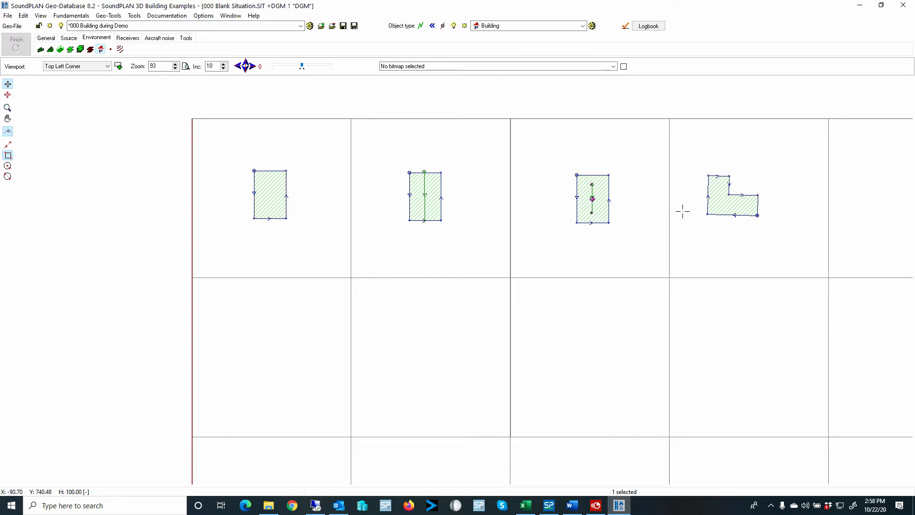
pyautogui.click(718, 205)
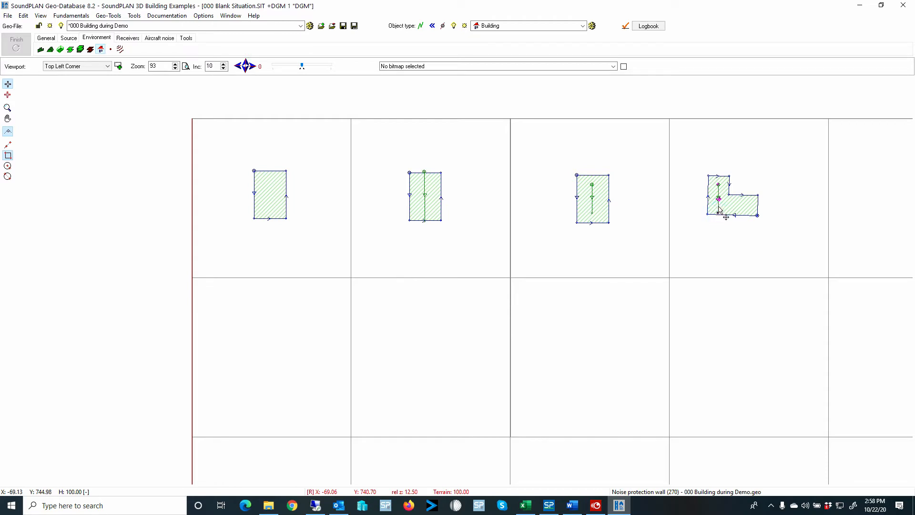
pyautogui.moveTo(719, 210); pyautogui.dragTo(751, 206)
# - Insert a point before the copied ridge's last point and reposition the points so the ridge runs centrally along both wings of the L
pyautogui.rightClick(751, 206)
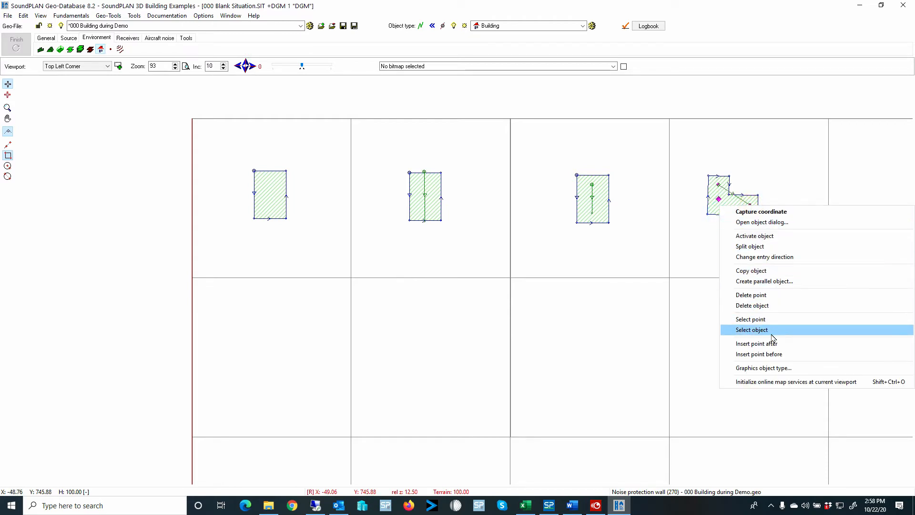
pyautogui.click(774, 354)
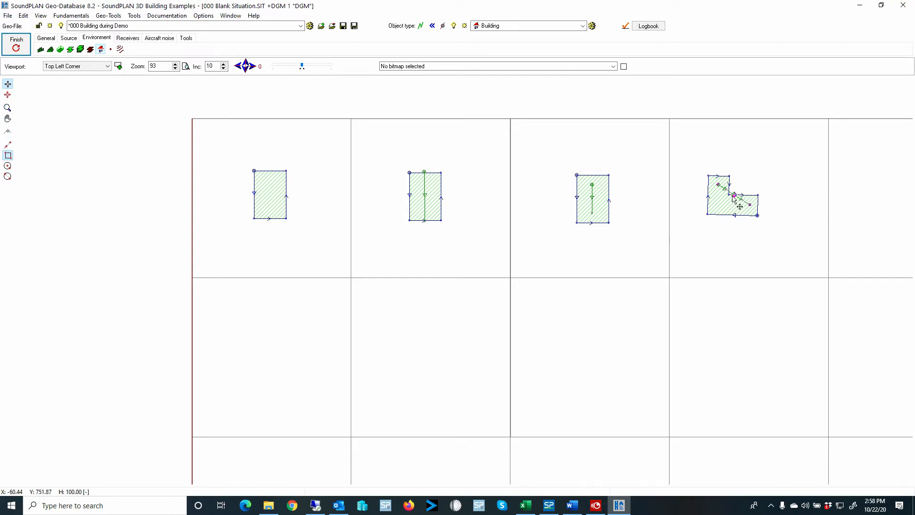
pyautogui.moveTo(735, 194); pyautogui.dragTo(730, 202)
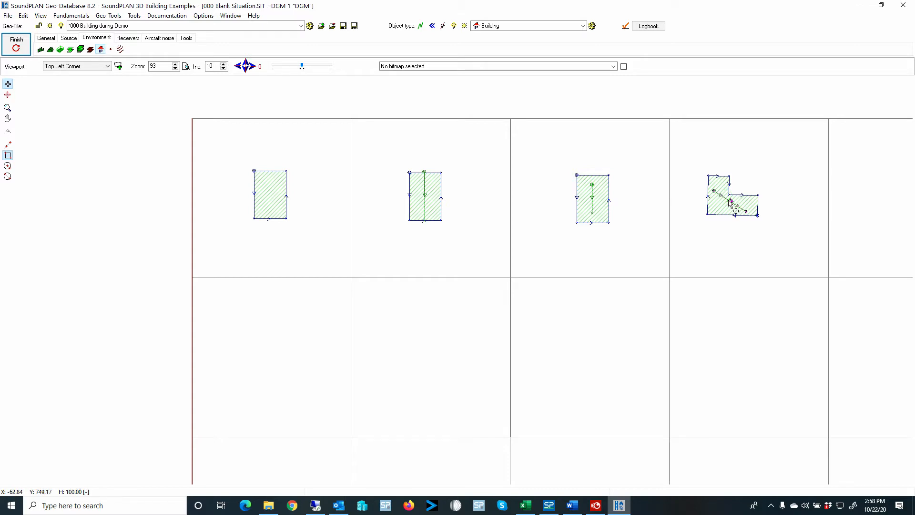
pyautogui.scroll(2, 712, 187)
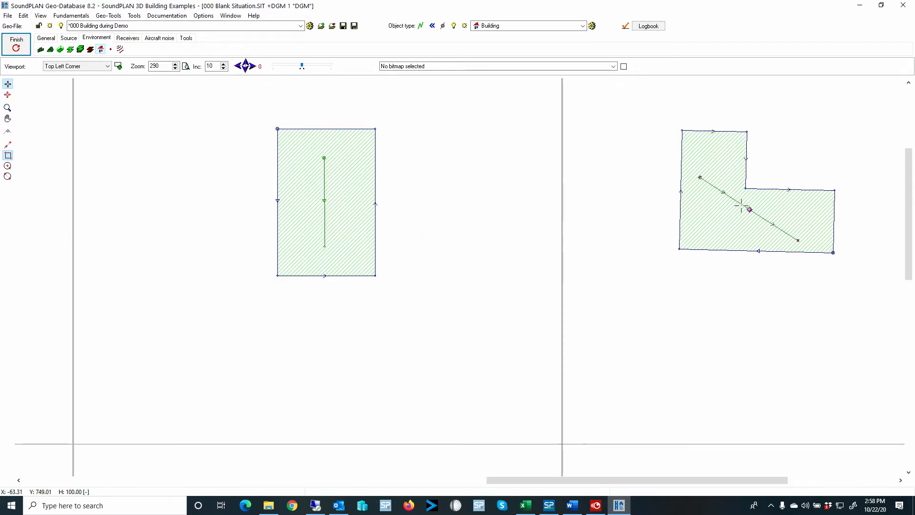
pyautogui.moveTo(700, 177); pyautogui.dragTo(714, 146)
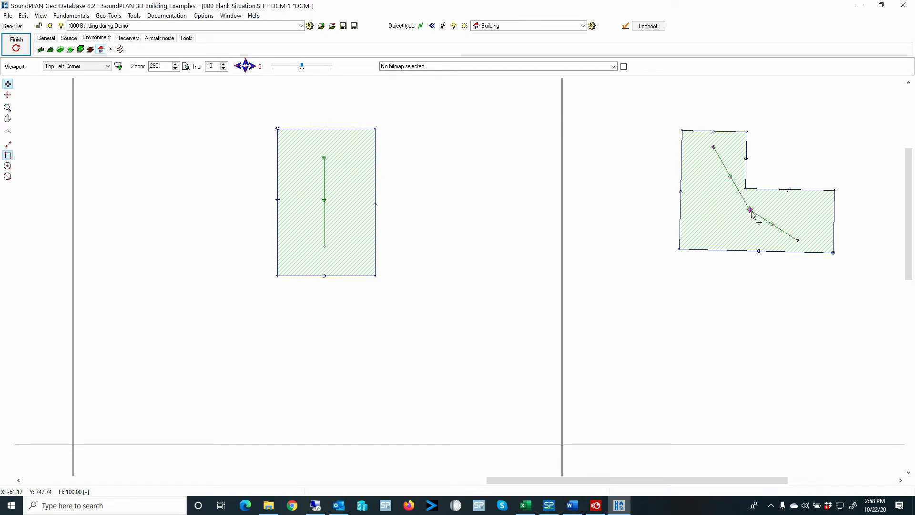
pyautogui.moveTo(750, 211)
pyautogui.mouseDown()
pyautogui.moveTo(729, 228)
pyautogui.moveTo(720, 221)
pyautogui.mouseUp()
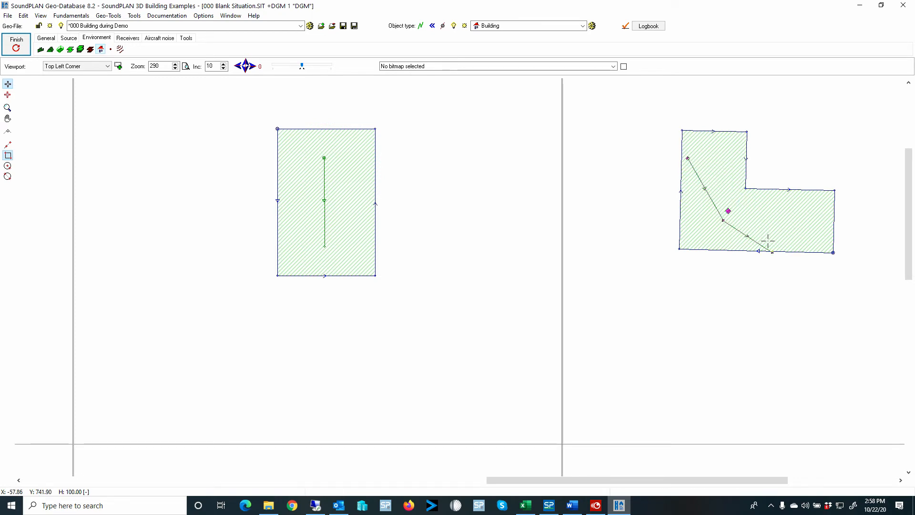
pyautogui.moveTo(688, 158); pyautogui.dragTo(716, 147)
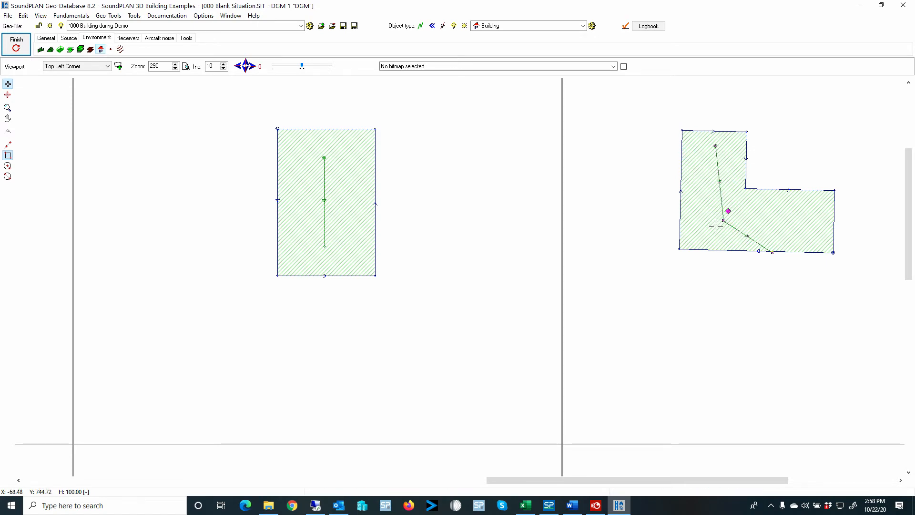
pyautogui.moveTo(722, 221); pyautogui.dragTo(716, 217)
pyautogui.moveTo(772, 252); pyautogui.dragTo(799, 220)
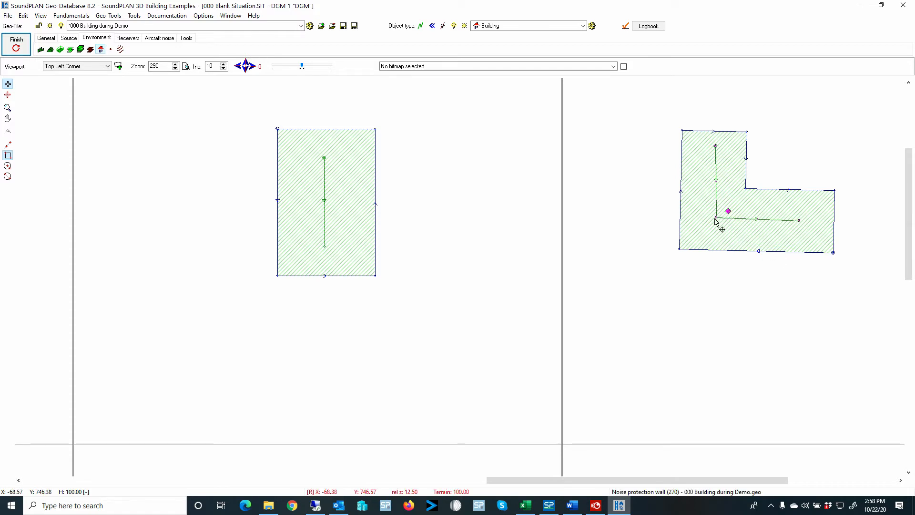
pyautogui.moveTo(715, 218); pyautogui.dragTo(715, 219)
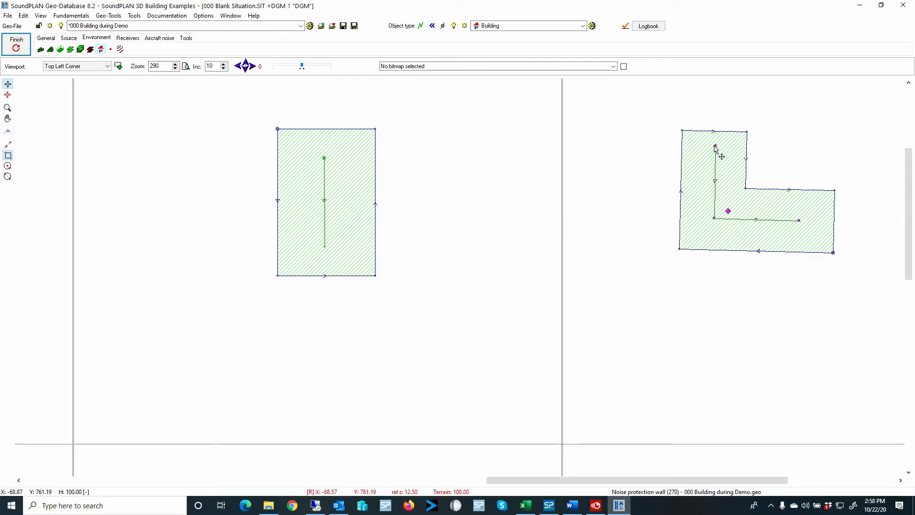
# - Inspect the roof of the L-shaped building in the 3D map, and close the map
pyautogui.click(40, 16)
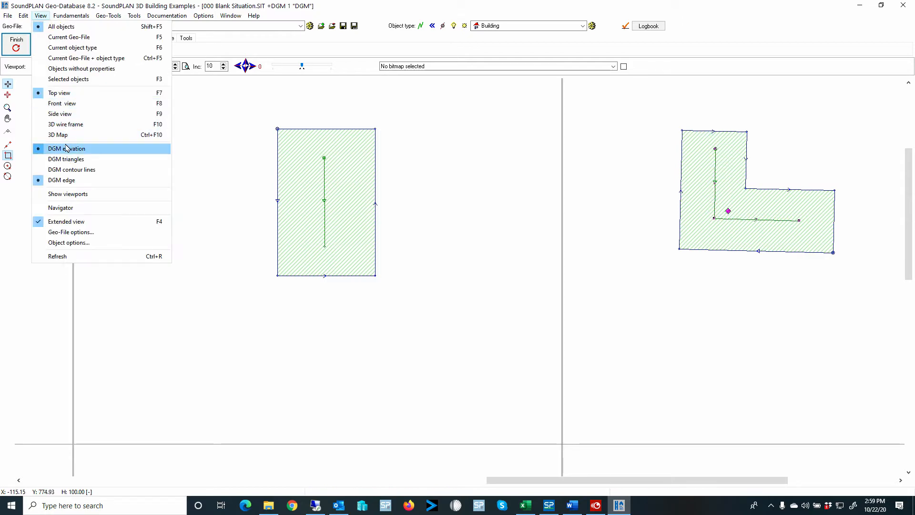
pyautogui.click(62, 145)
pyautogui.moveTo(288, 283)
pyautogui.mouseDown()
pyautogui.moveTo(282, 301)
pyautogui.moveTo(229, 308)
pyautogui.moveTo(251, 254)
pyautogui.moveTo(245, 272)
pyautogui.moveTo(305, 280)
pyautogui.mouseUp()
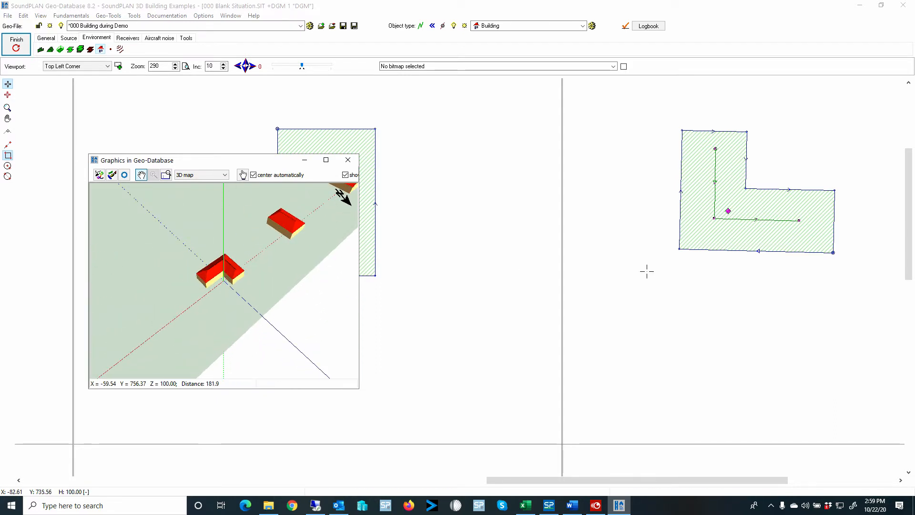
pyautogui.click(349, 161)
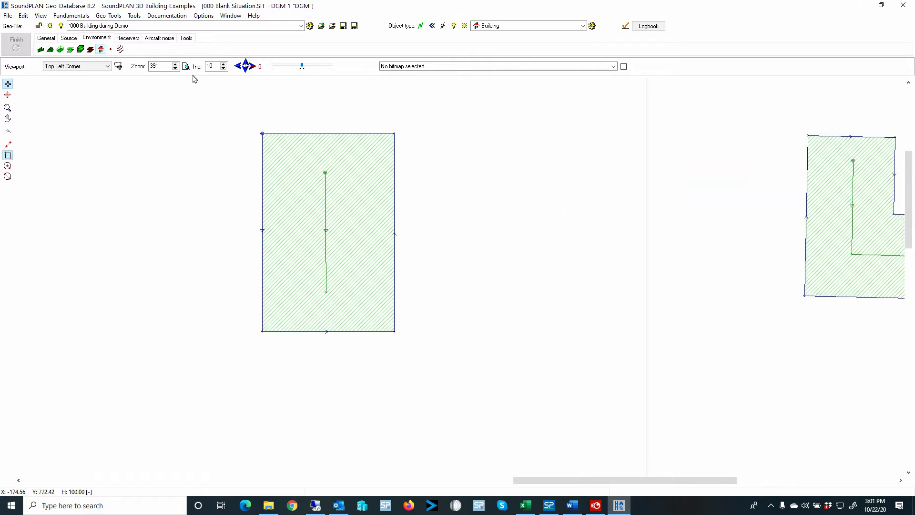
# - Restore the Top Left Corner viewport and copy the second building with its ridge into the first grid cell of the second row
pyautogui.click(98, 70)
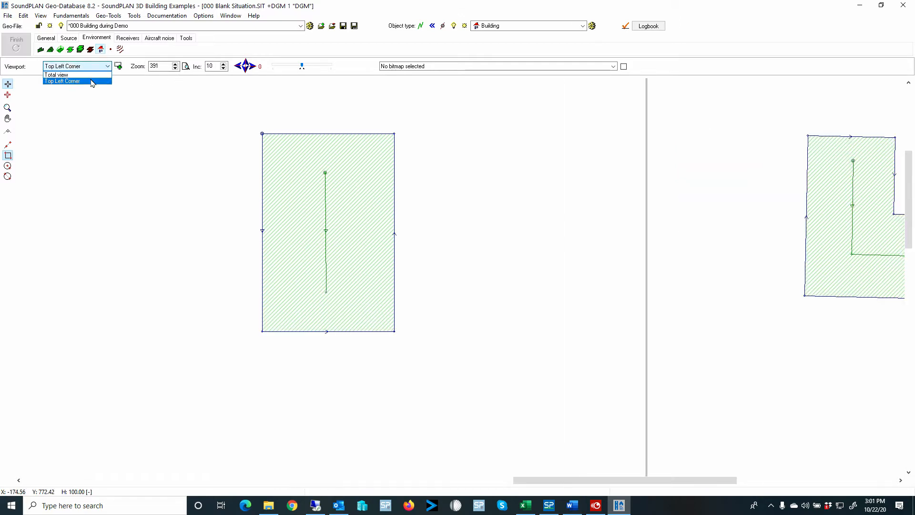
pyautogui.click(92, 82)
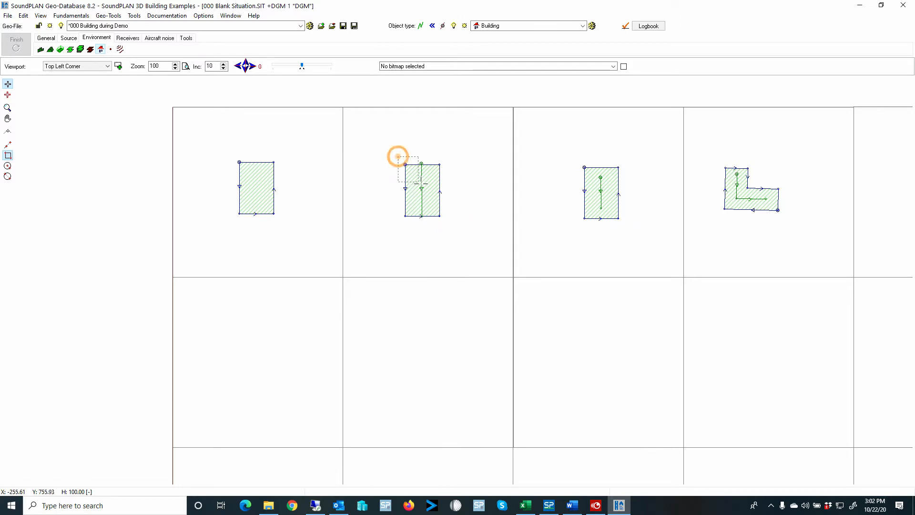
pyautogui.moveTo(399, 157); pyautogui.dragTo(451, 232)
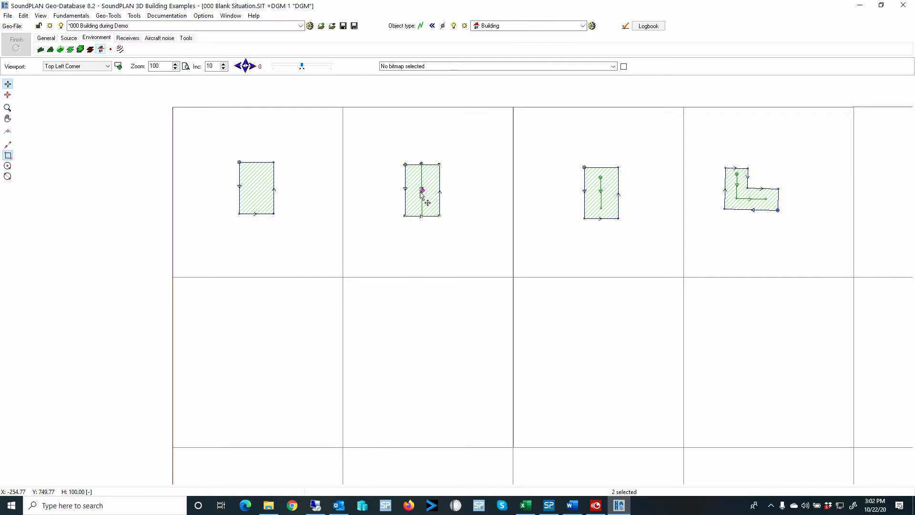
pyautogui.moveTo(421, 191); pyautogui.dragTo(249, 353)
# - Adjust the upper endpoint of the new building's ridge and copy the ridge about 4 m to the right
pyautogui.scroll(5, 248, 353)
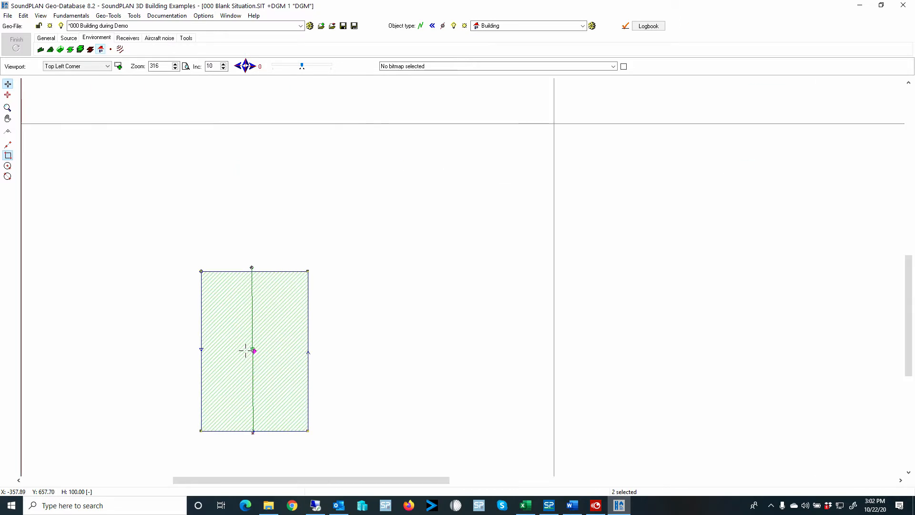
pyautogui.click(250, 265)
pyautogui.click(252, 267)
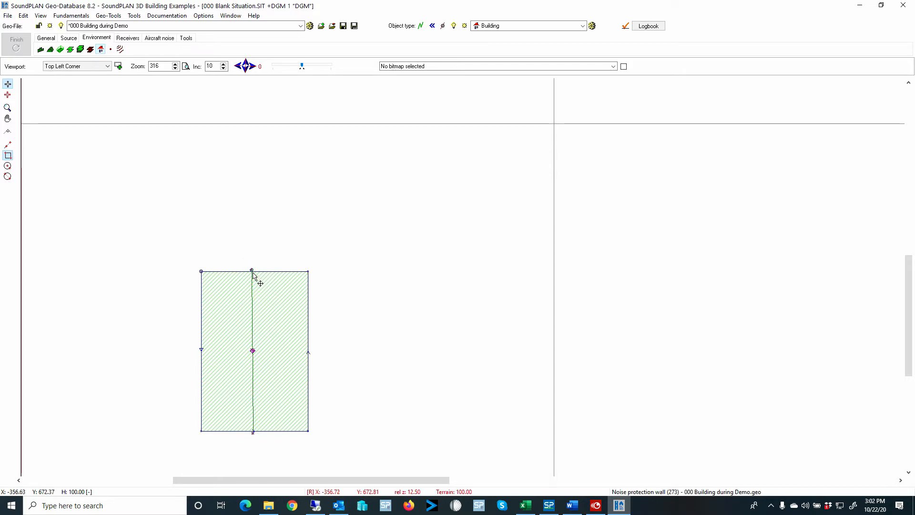
pyautogui.click(253, 274)
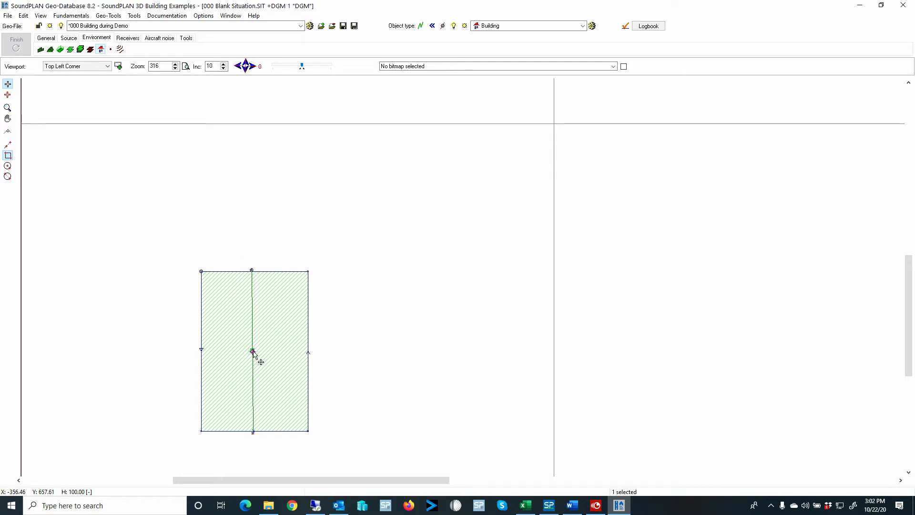
pyautogui.moveTo(253, 351); pyautogui.dragTo(276, 355)
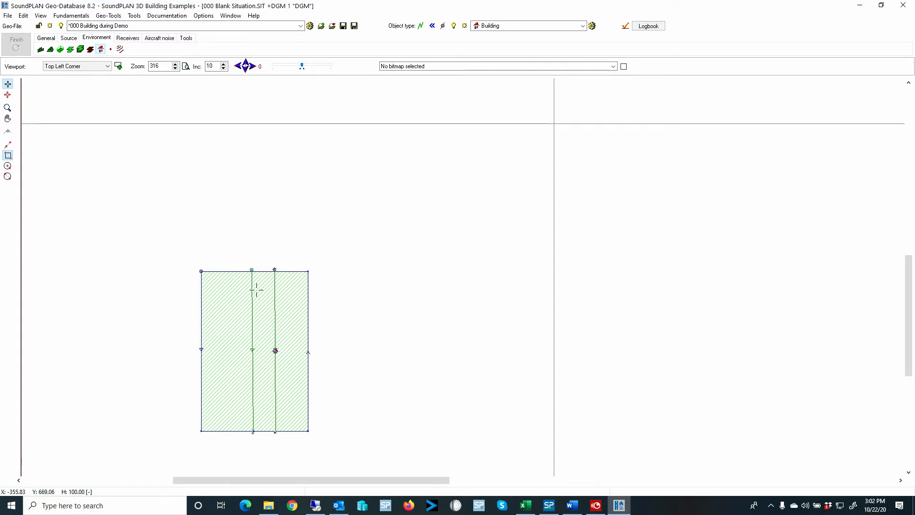
# - Set both points of the ridge east of the centre ridge to 11 m relative height and copy that ridge to the west side
pyautogui.click(274, 269)
pyautogui.doubleClick(275, 270)
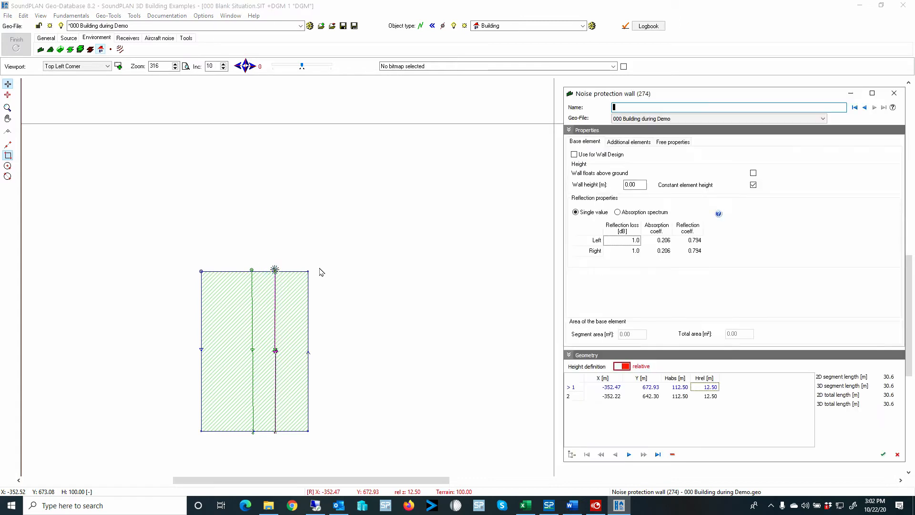
pyautogui.click(706, 387)
pyautogui.write('11')
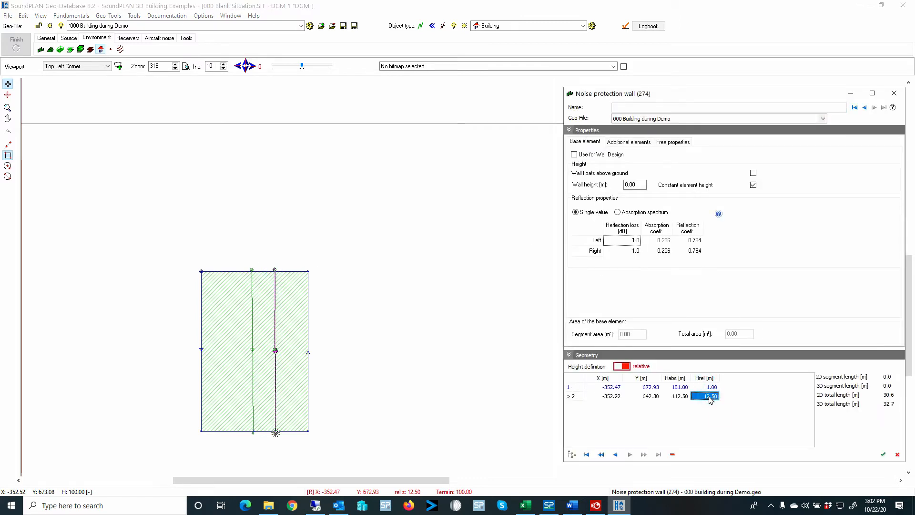
pyautogui.click(710, 396)
pyautogui.write('11')
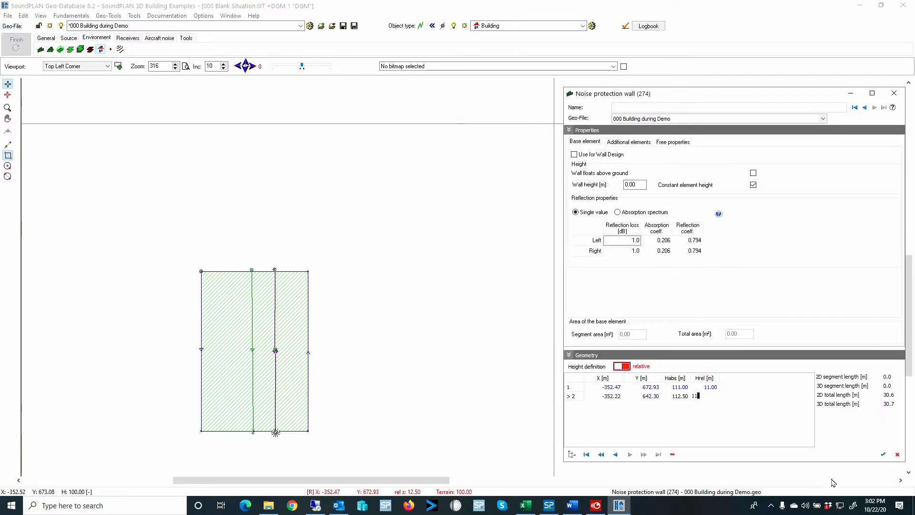
pyautogui.click(883, 455)
pyautogui.click(267, 258)
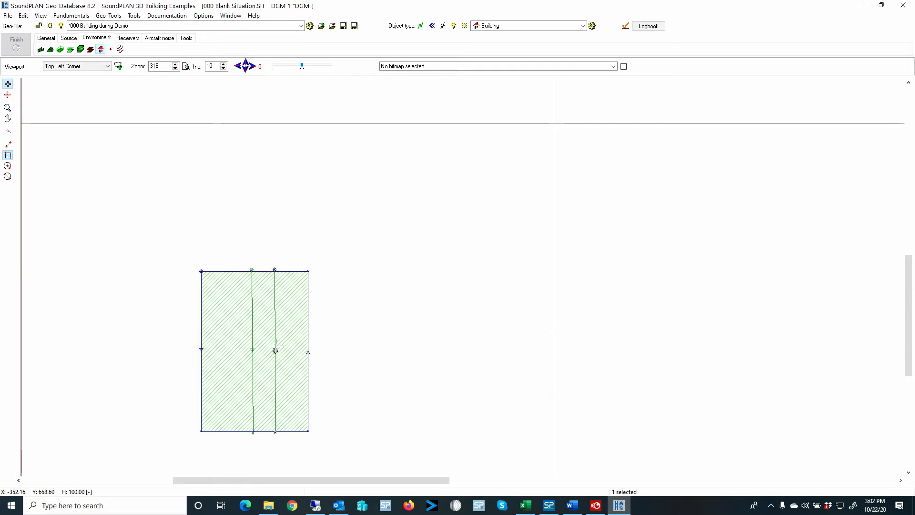
pyautogui.moveTo(276, 351)
pyautogui.mouseDown()
pyautogui.moveTo(220, 351)
pyautogui.moveTo(230, 351)
pyautogui.mouseUp()
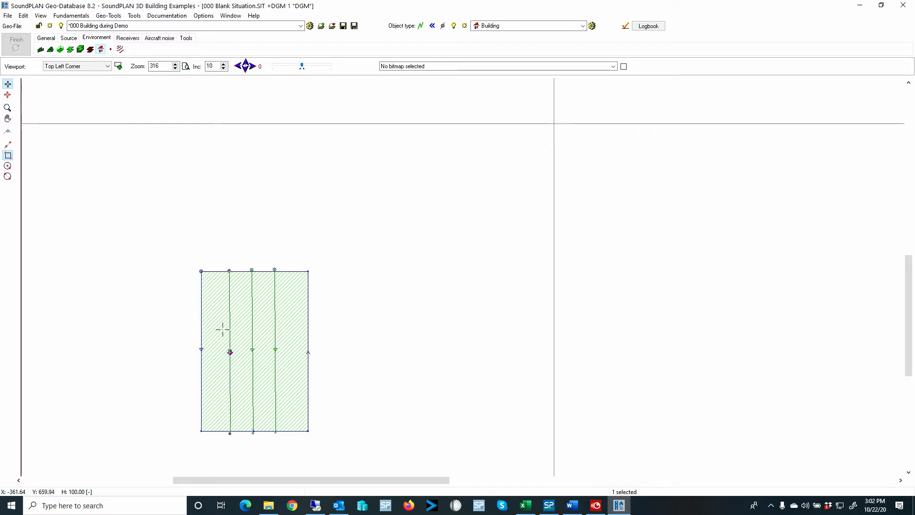
# - Inspect the roof of the three-ridge building from several directions in the 3D map, and close the map
pyautogui.click(41, 16)
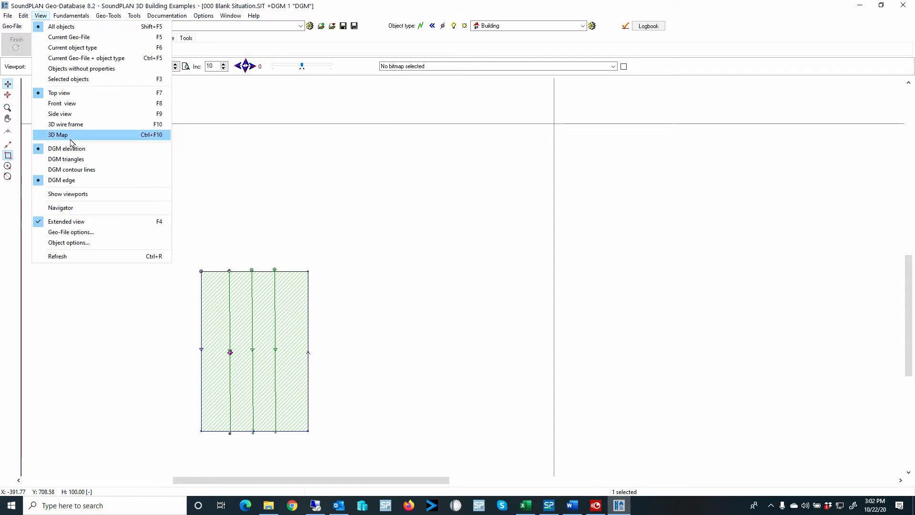
pyautogui.click(95, 135)
pyautogui.moveTo(172, 302); pyautogui.dragTo(184, 272)
pyautogui.scroll(5, 173, 275)
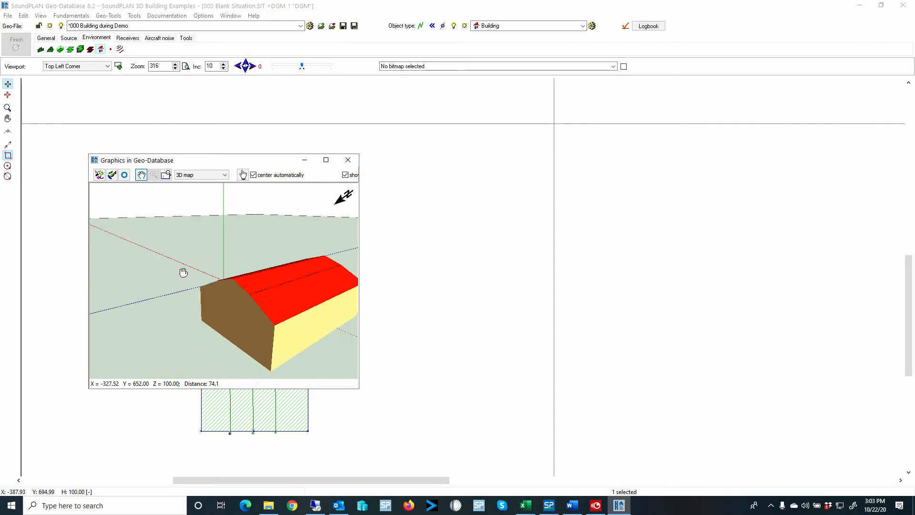
pyautogui.moveTo(183, 273); pyautogui.dragTo(201, 253)
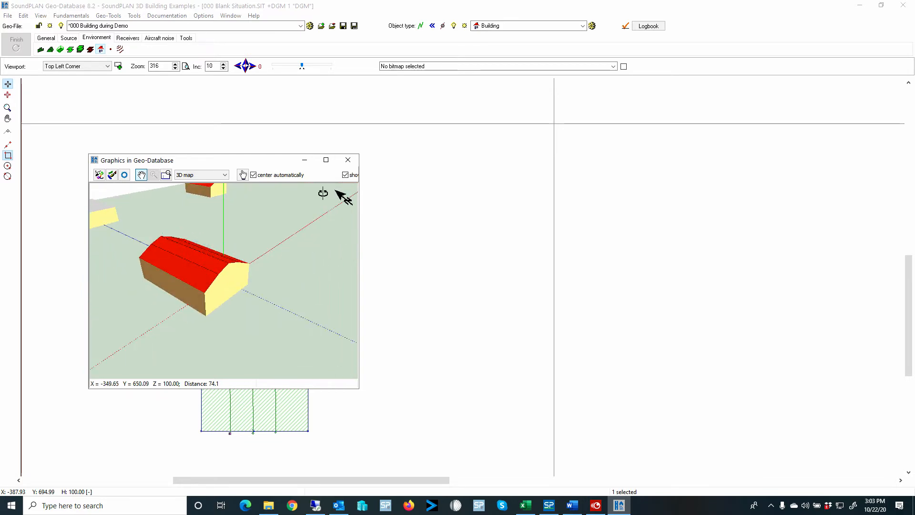
pyautogui.click(348, 160)
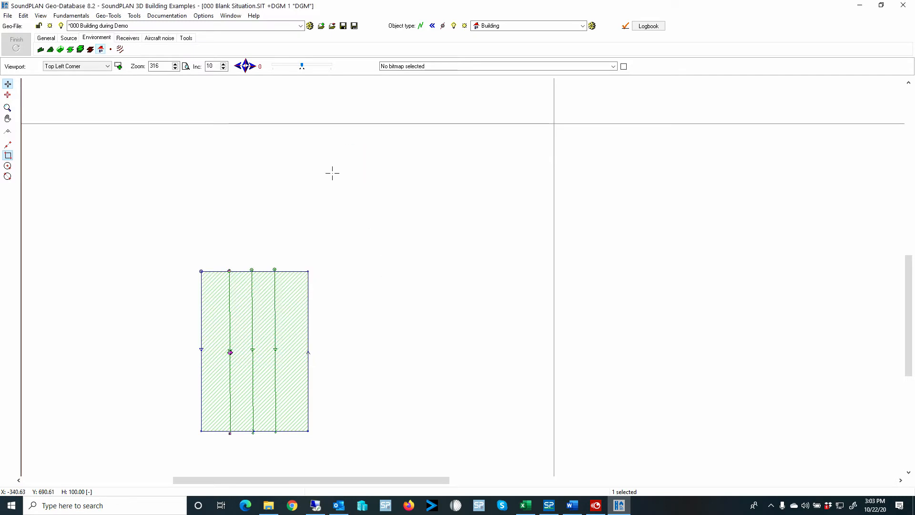
# - Save the situation and load the Geo-Files 000 Buildings, 001 Flat Roofs, 002 Gable Roof, 003 Butterfly Roof and 004 Dome Roof
pyautogui.click(9, 16)
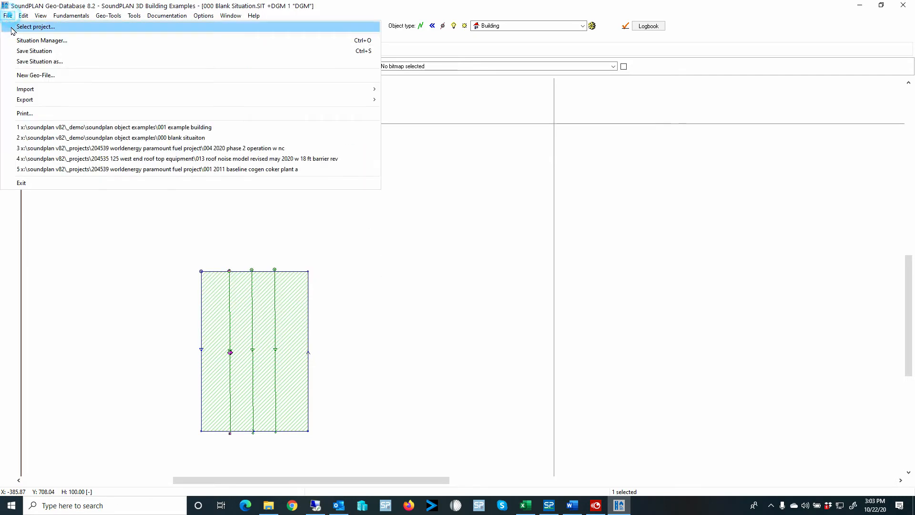
pyautogui.click(28, 53)
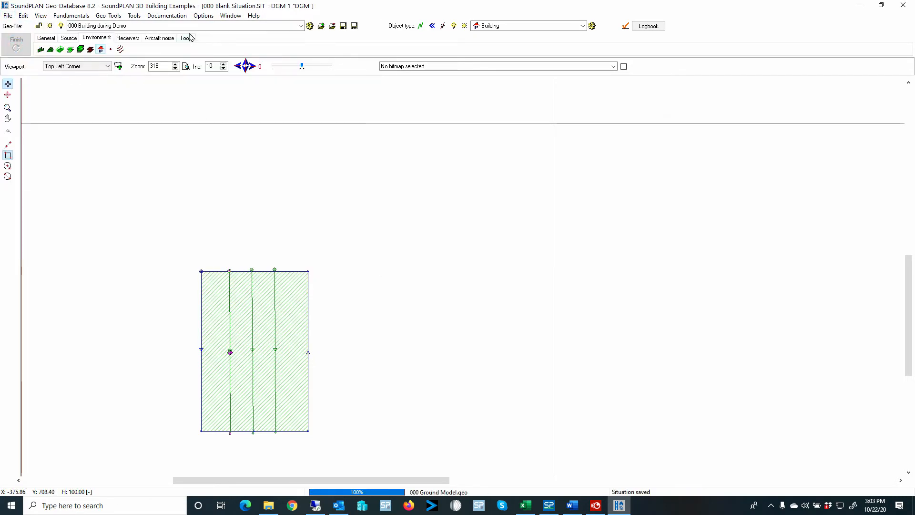
pyautogui.click(221, 27)
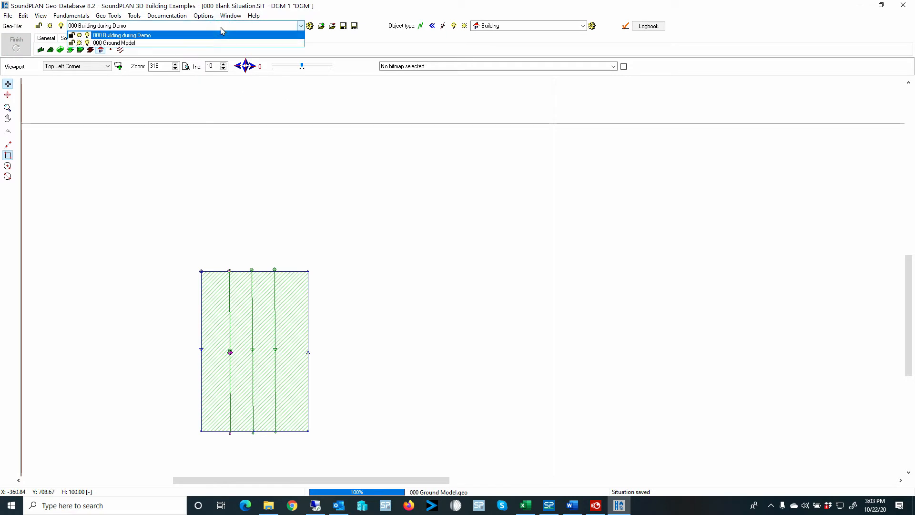
pyautogui.click(234, 39)
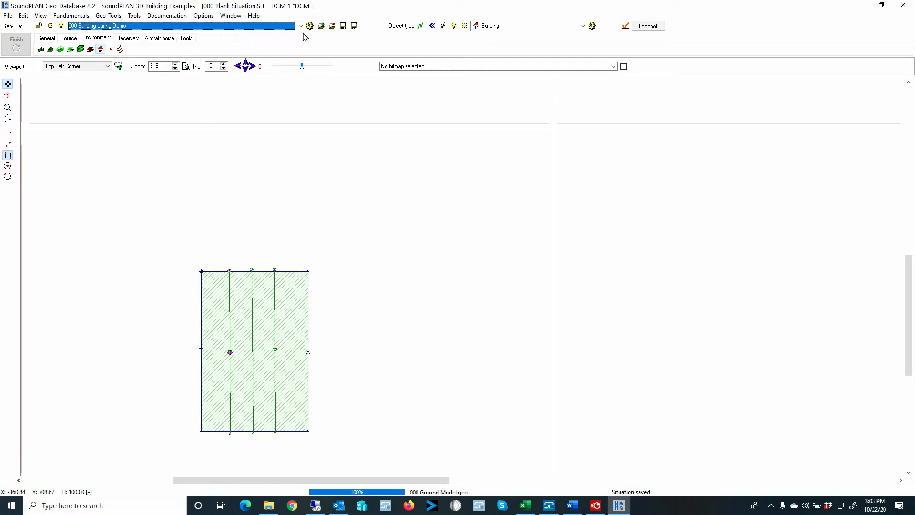
pyautogui.click(321, 25)
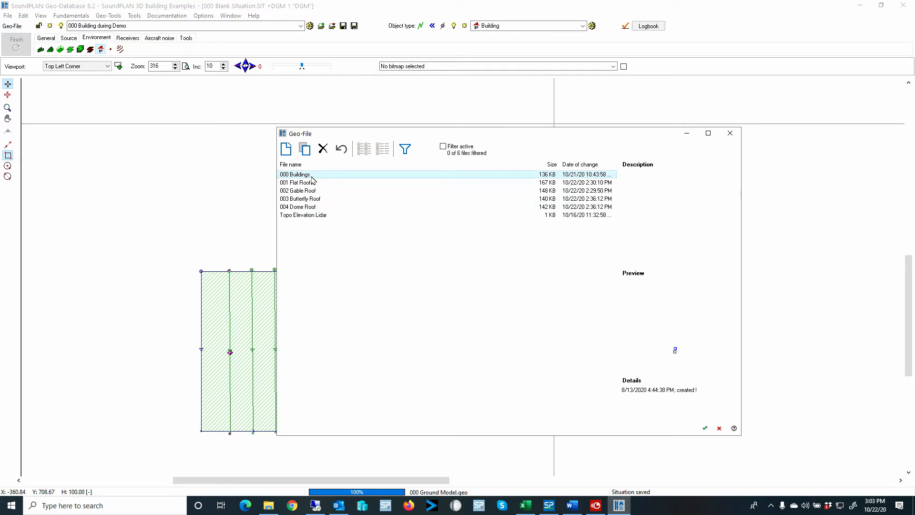
pyautogui.keyDown('shift'); pyautogui.click(306, 209); pyautogui.keyUp('shift')
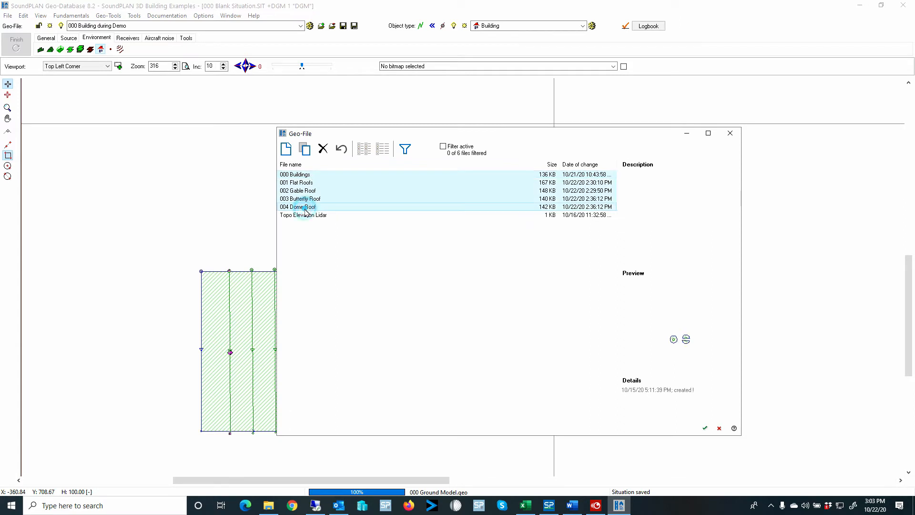
pyautogui.click(705, 428)
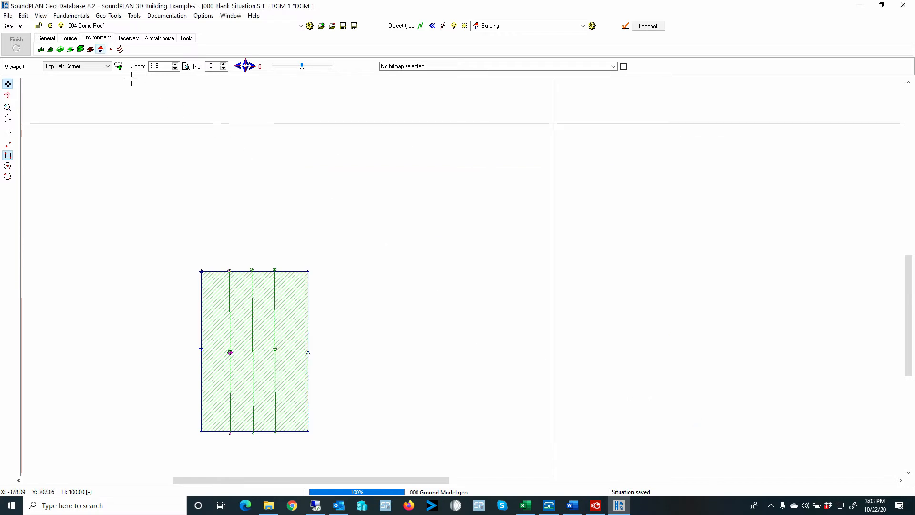
# - In the bottom row of the Total view, examine the general properties of the small auxiliary building on the second building's flat roof
pyautogui.click(77, 66)
pyautogui.click(62, 76)
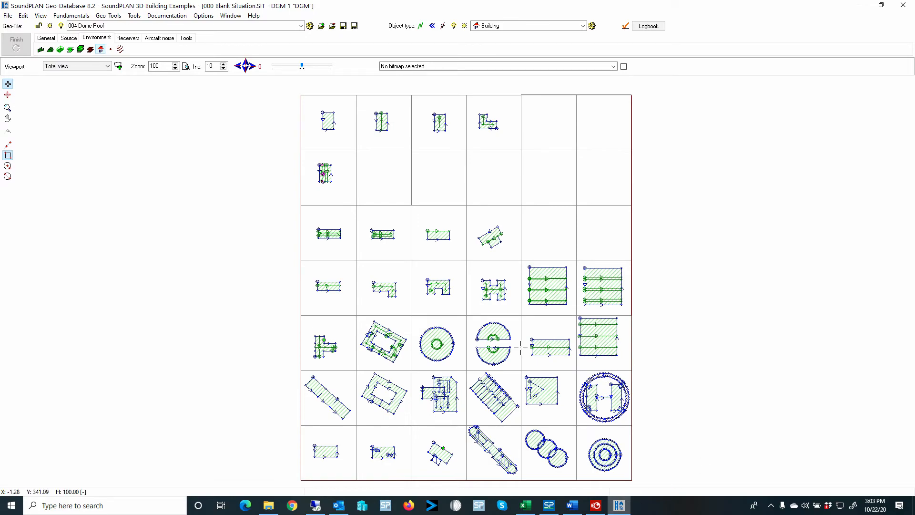
pyautogui.scroll(20, 330, 451)
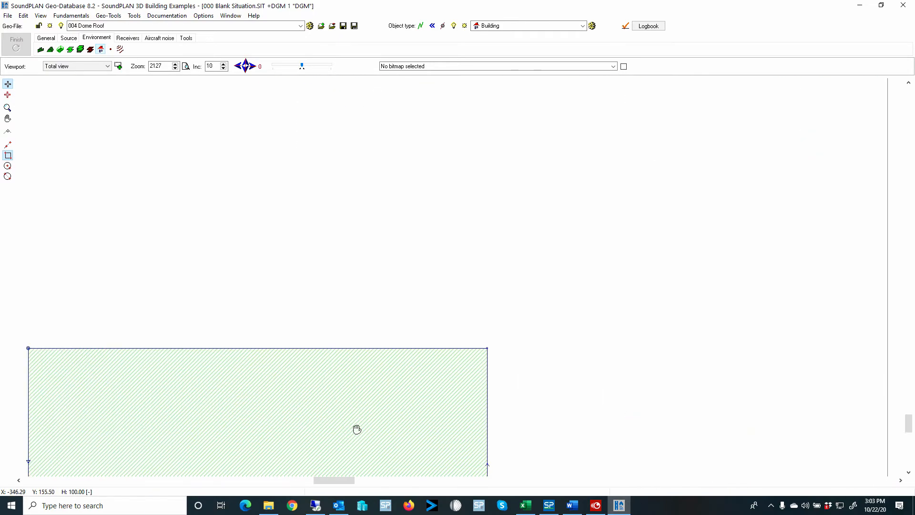
pyautogui.moveTo(357, 429); pyautogui.dragTo(507, 255)
pyautogui.scroll(-8, 491, 265)
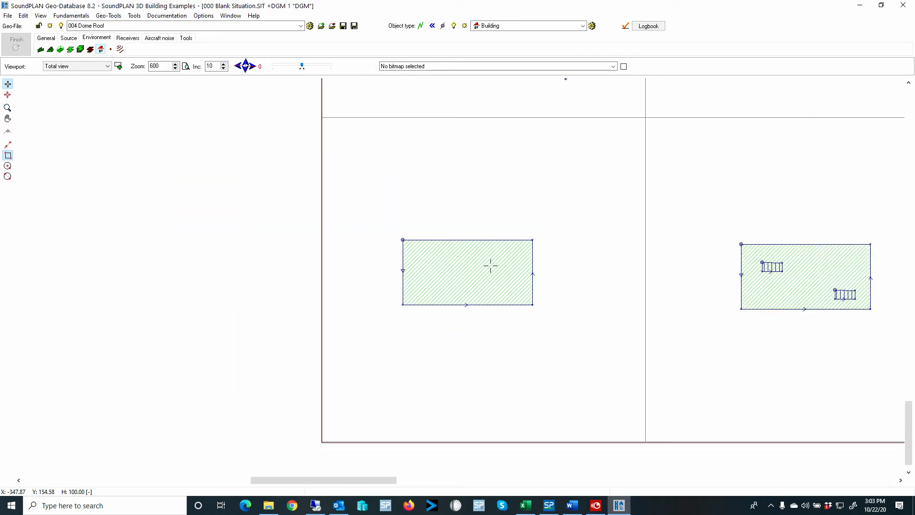
pyautogui.moveTo(829, 321); pyautogui.dragTo(589, 309)
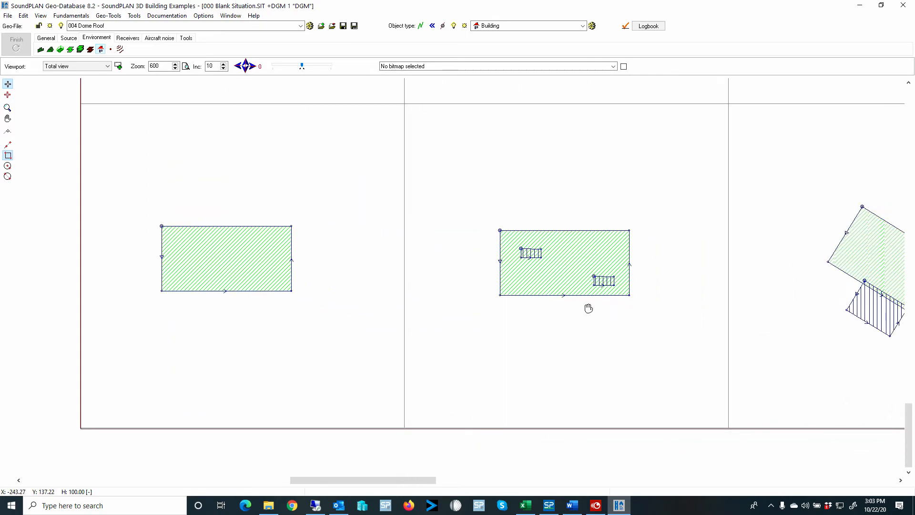
pyautogui.doubleClick(523, 258)
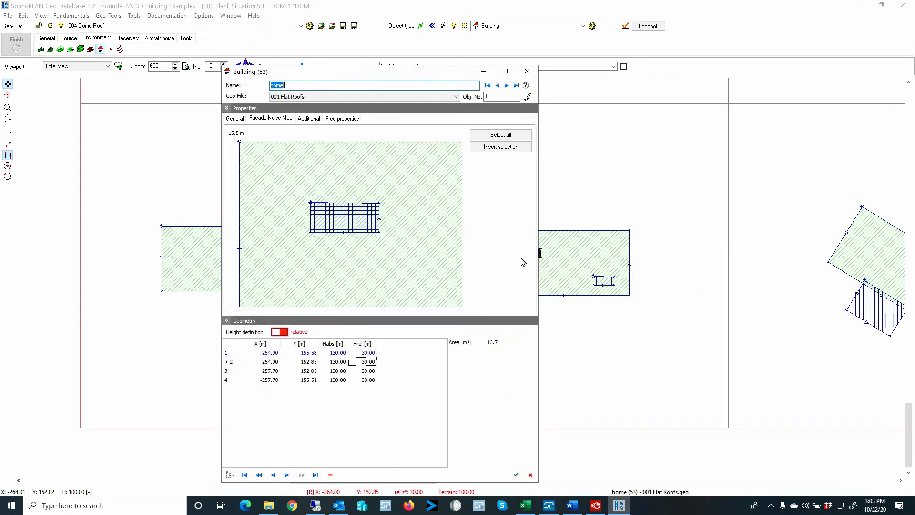
pyautogui.click(233, 119)
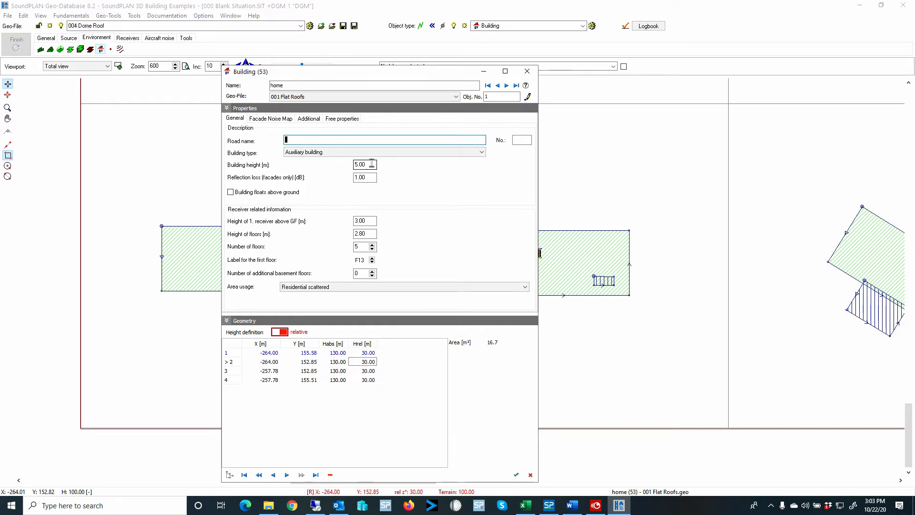
pyautogui.click(527, 71)
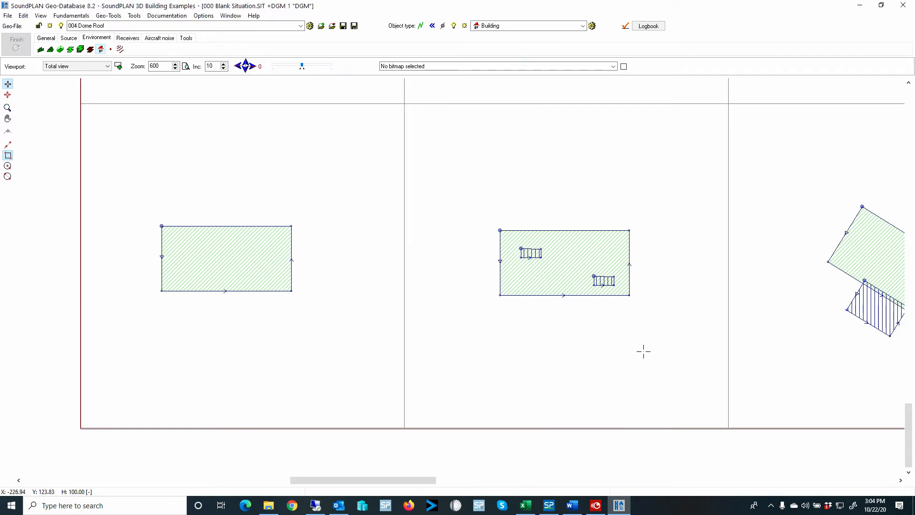
# - Open the 3D map and inspect the flat-roofed building with its two small rooftop structures
pyautogui.click(58, 16)
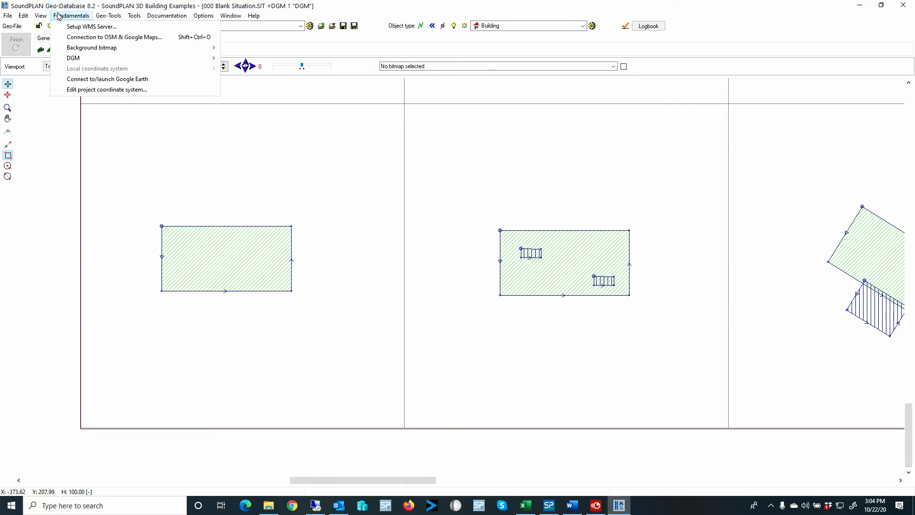
pyautogui.moveTo(41, 16)
pyautogui.click(74, 136)
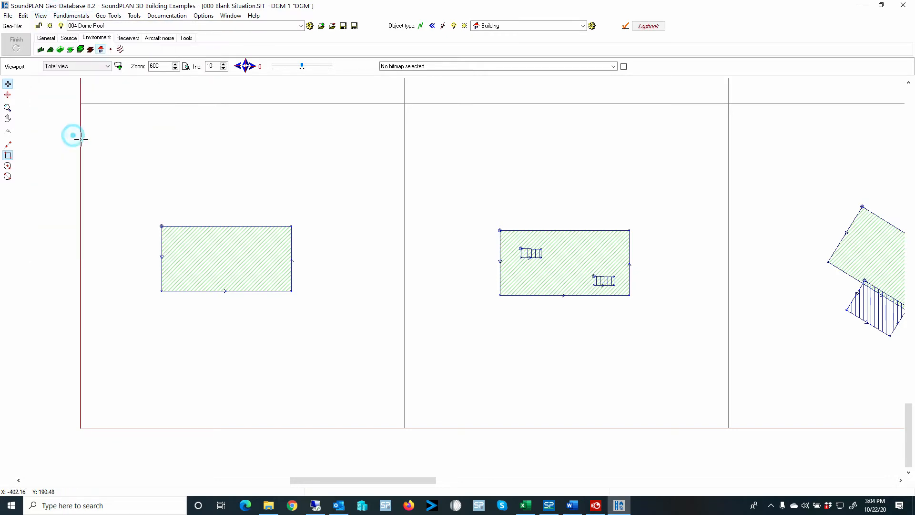
pyautogui.moveTo(254, 279); pyautogui.dragTo(231, 284)
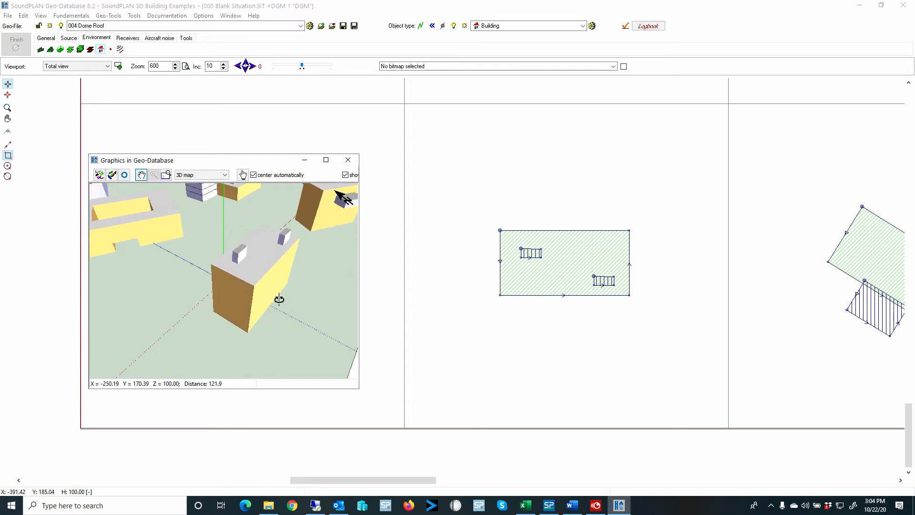
pyautogui.moveTo(312, 271); pyautogui.dragTo(244, 308)
# - Examine the properties of the floating balcony attached to the third building in the bottom row, and close them
pyautogui.moveTo(825, 350); pyautogui.dragTo(504, 326)
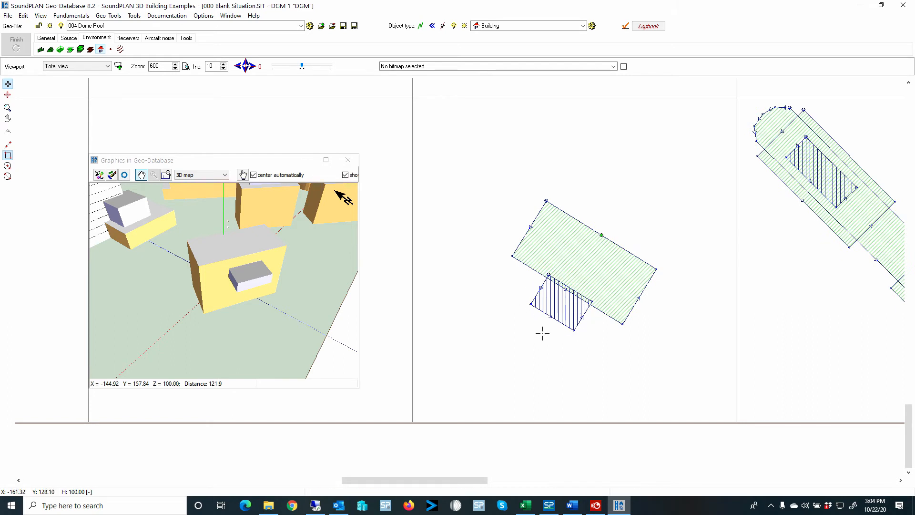
pyautogui.doubleClick(575, 333)
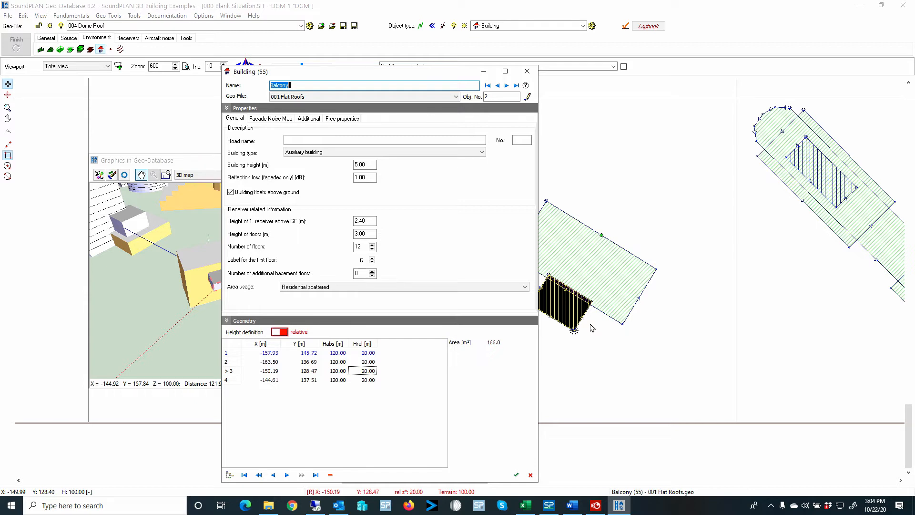
pyautogui.click(528, 72)
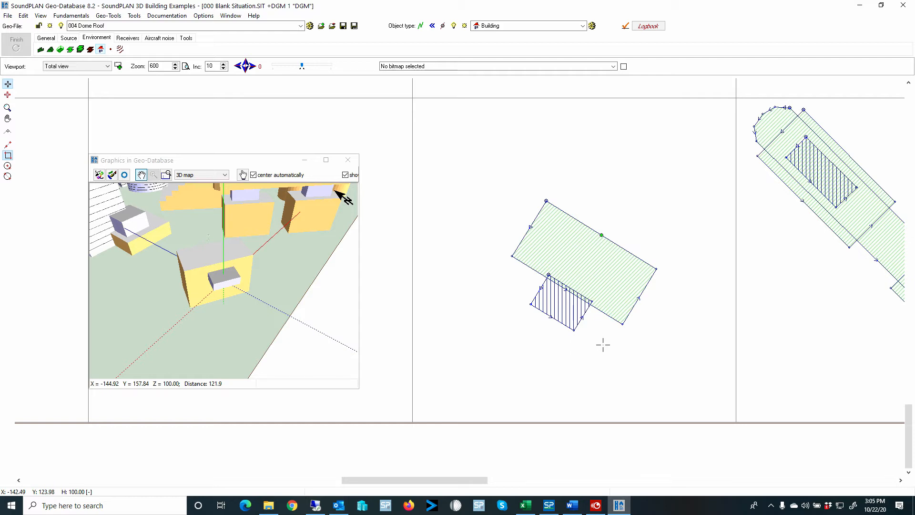
# - Inspect the elongated building with rounded ends in the bottom row, both in plan and in the 3D map
pyautogui.moveTo(688, 260); pyautogui.dragTo(394, 284)
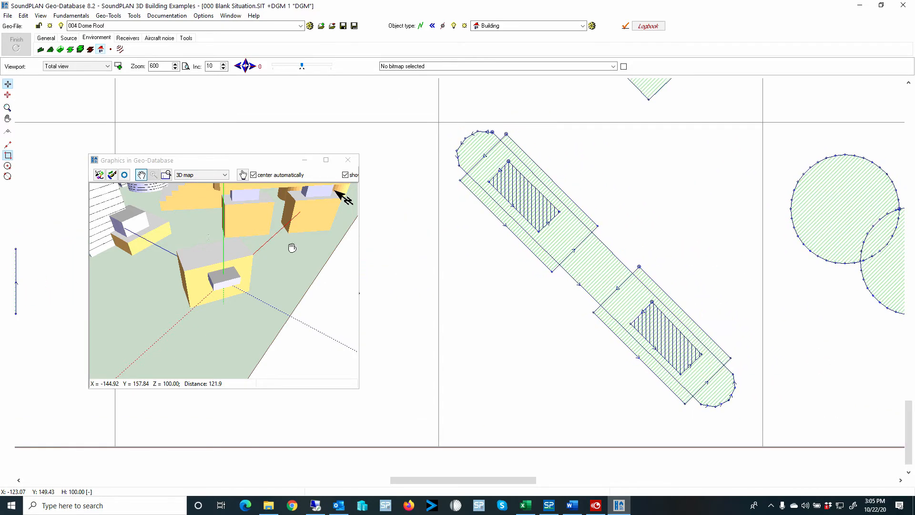
pyautogui.moveTo(288, 246); pyautogui.dragTo(214, 350)
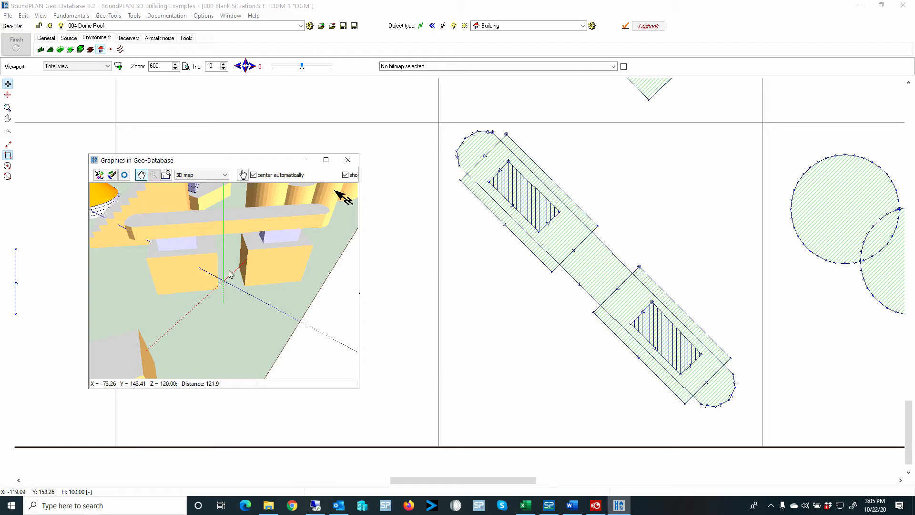
pyautogui.moveTo(233, 257); pyautogui.dragTo(228, 363)
# - Examine the general properties of the first and middle of the three overlapping round Hotel buildings, and view the group in the 3D map
pyautogui.moveTo(844, 344); pyautogui.dragTo(524, 331)
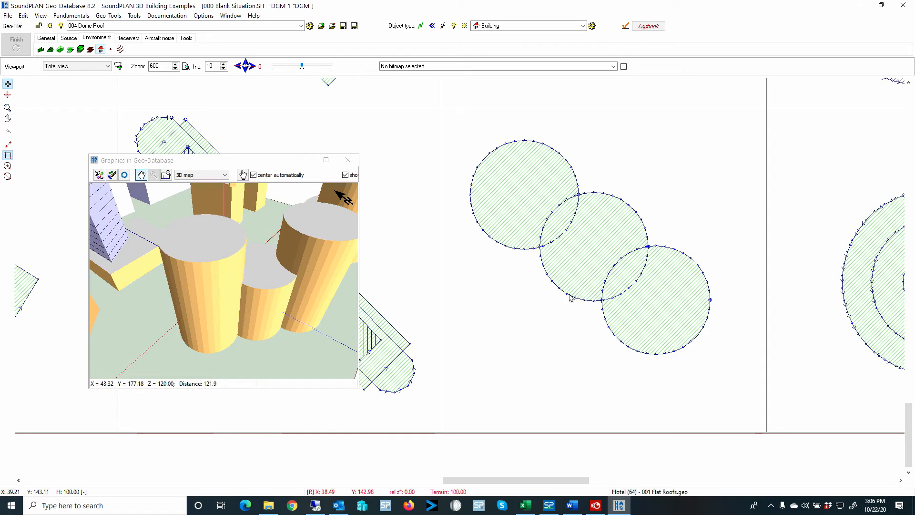
pyautogui.doubleClick(515, 251)
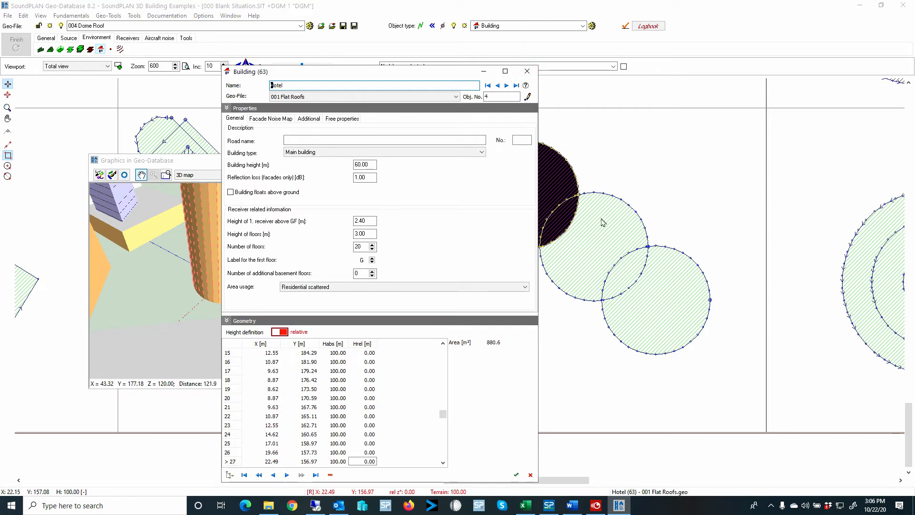
pyautogui.click(530, 73)
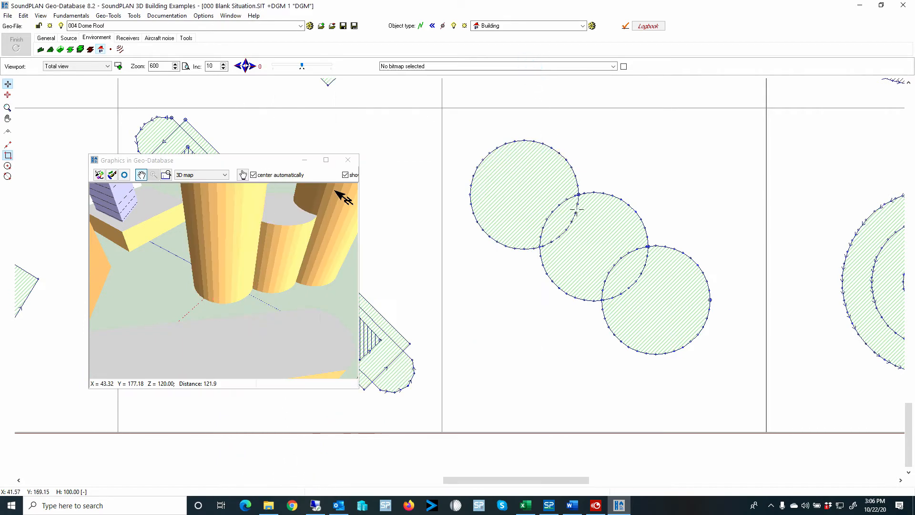
pyautogui.doubleClick(567, 298)
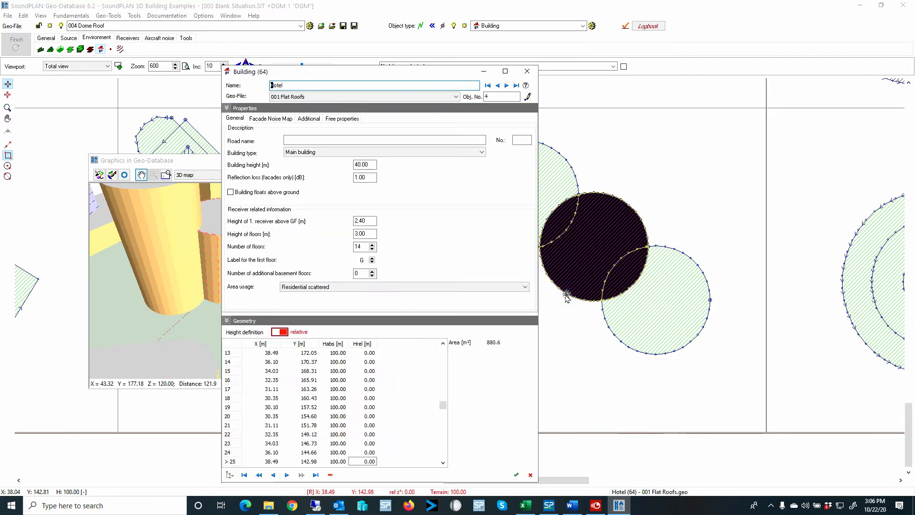
pyautogui.click(534, 75)
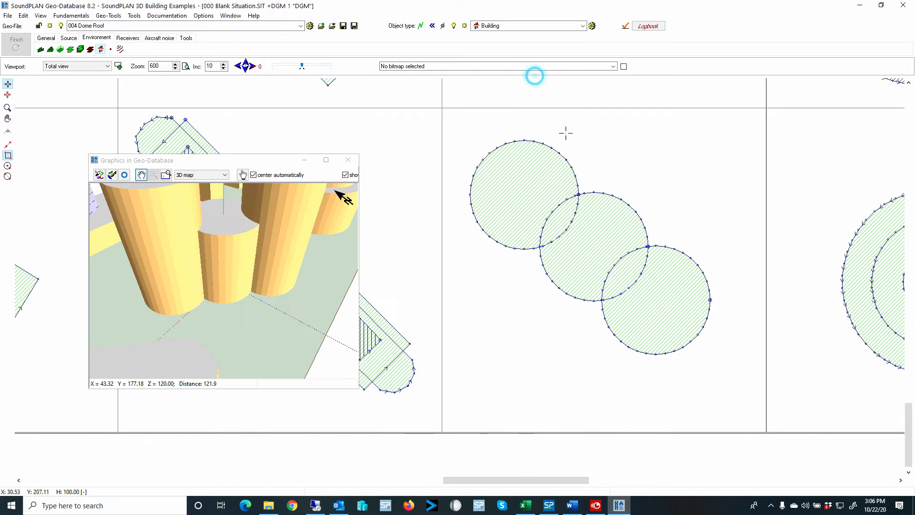
pyautogui.moveTo(252, 305); pyautogui.dragTo(254, 333)
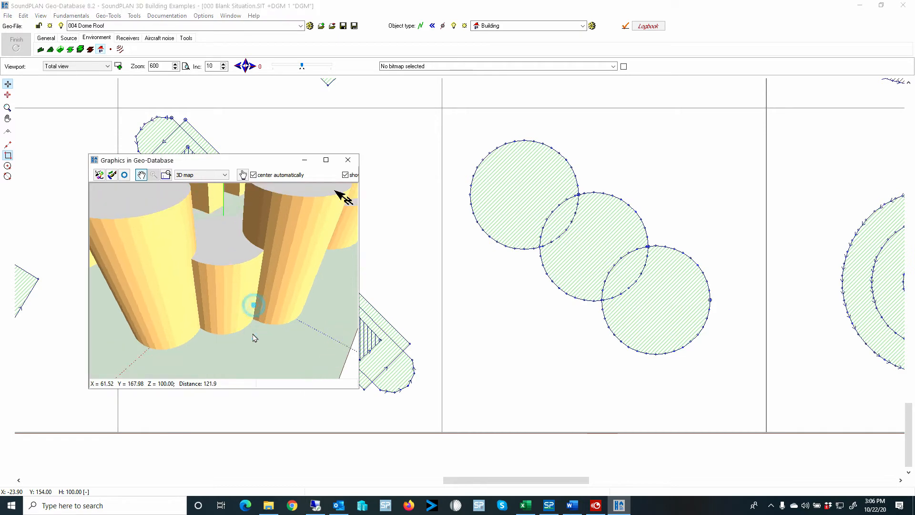
# - Inspect the tiered round tower at the end of the bottom row, both in the 3D map and in plan
pyautogui.scroll(-2, 259, 310)
pyautogui.scroll(-2, 260, 307)
pyautogui.moveTo(306, 298); pyautogui.dragTo(256, 384)
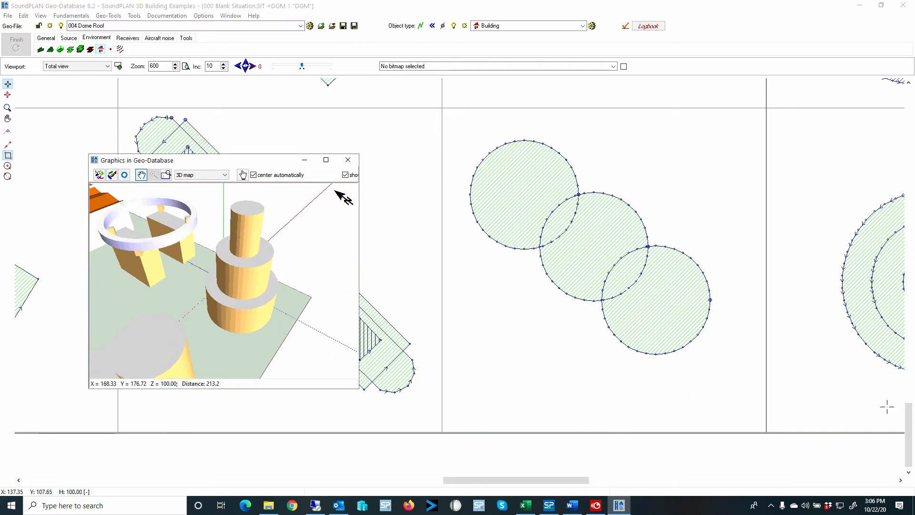
pyautogui.moveTo(844, 370); pyautogui.dragTo(640, 350)
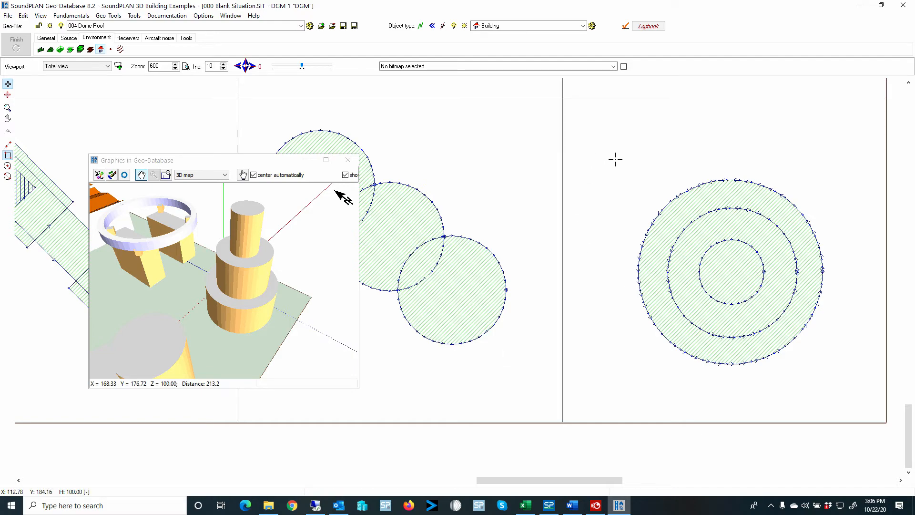
# - Inspect the H-shaped building with the elevated ring in the row above, in plan and up close in the 3D map
pyautogui.moveTo(640, 153); pyautogui.dragTo(570, 374)
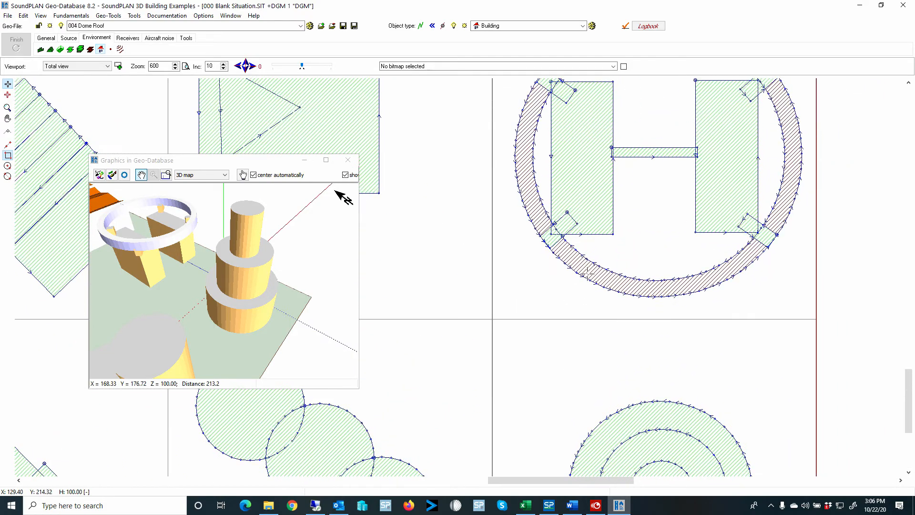
pyautogui.moveTo(634, 232); pyautogui.dragTo(574, 359)
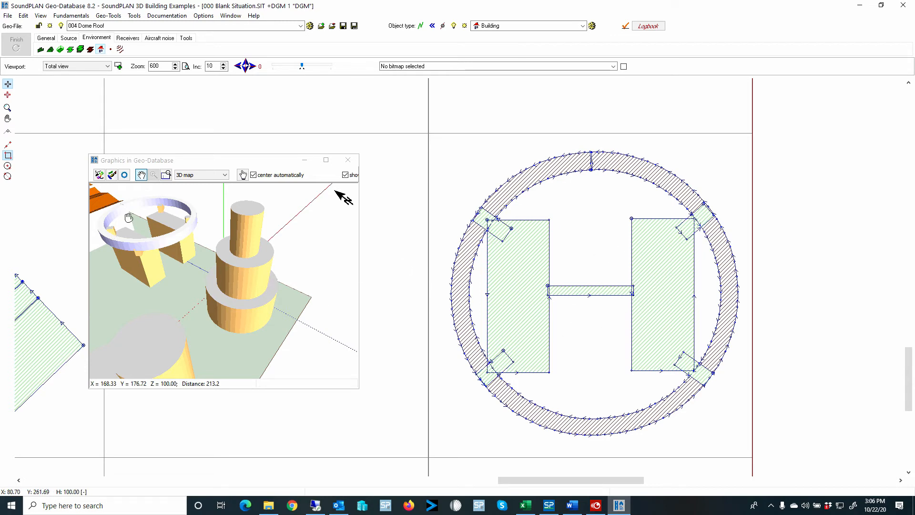
pyautogui.moveTo(170, 275); pyautogui.dragTo(198, 308)
pyautogui.scroll(5, 204, 257)
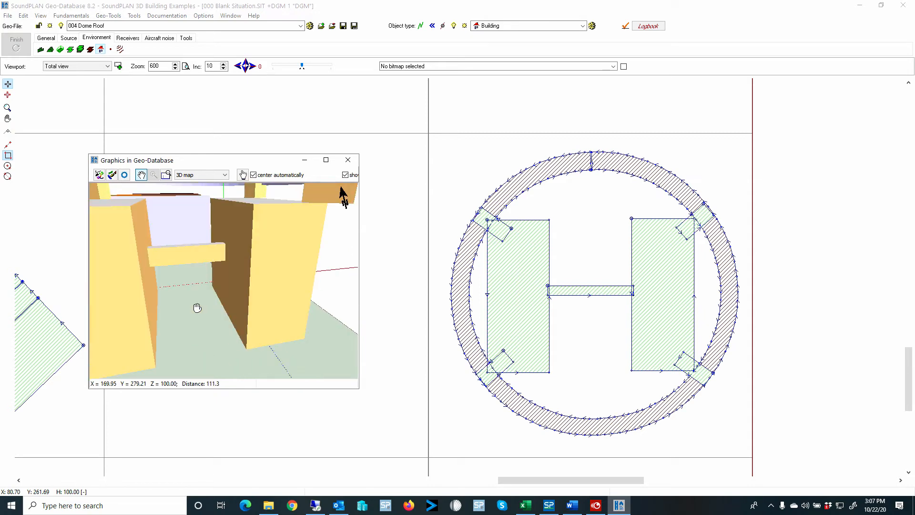
# - Examine the properties of the Skywalk linking the two blocks of the H-shaped building, close them, and inspect the surrounding ring in plan
pyautogui.doubleClick(548, 296)
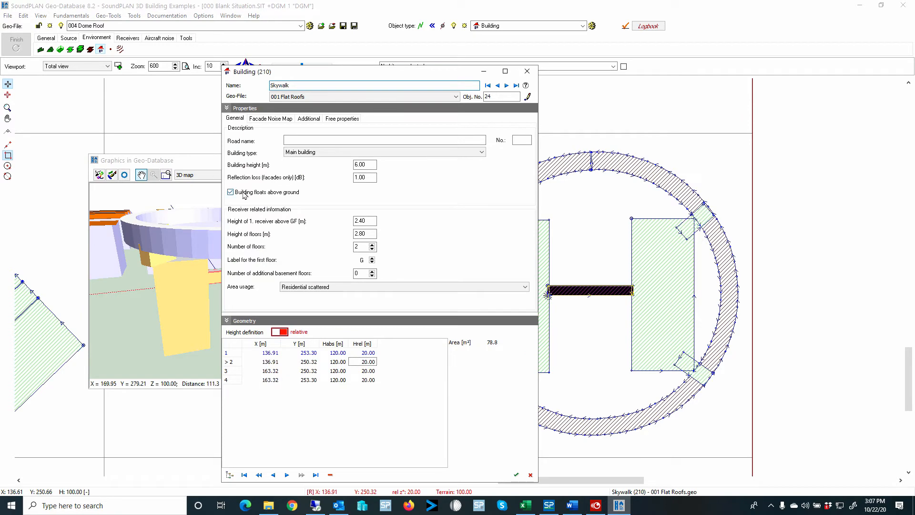
pyautogui.click(527, 71)
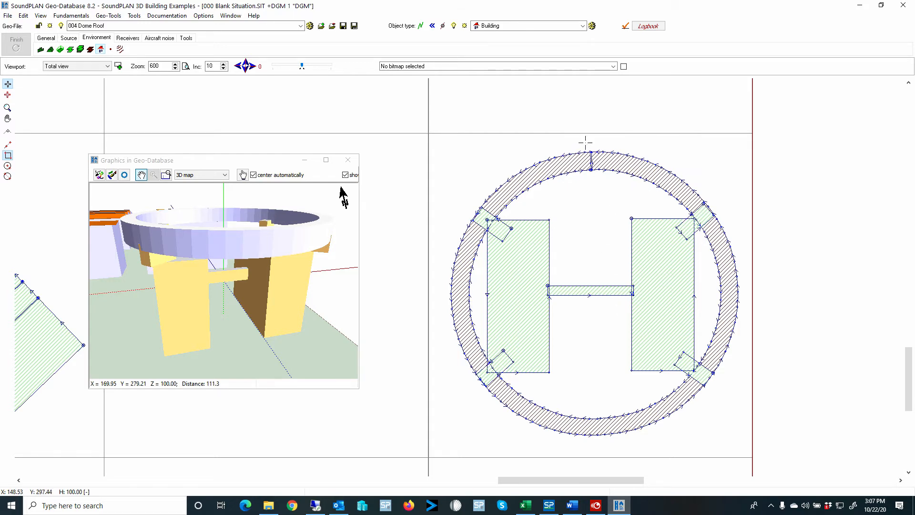
pyautogui.scroll(5, 586, 142)
pyautogui.scroll(-3, 603, 207)
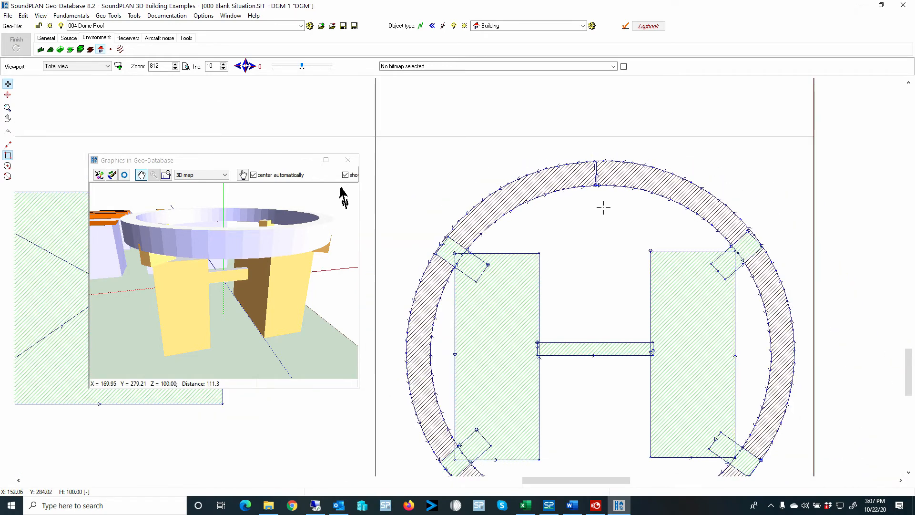
pyautogui.scroll(-2, 604, 207)
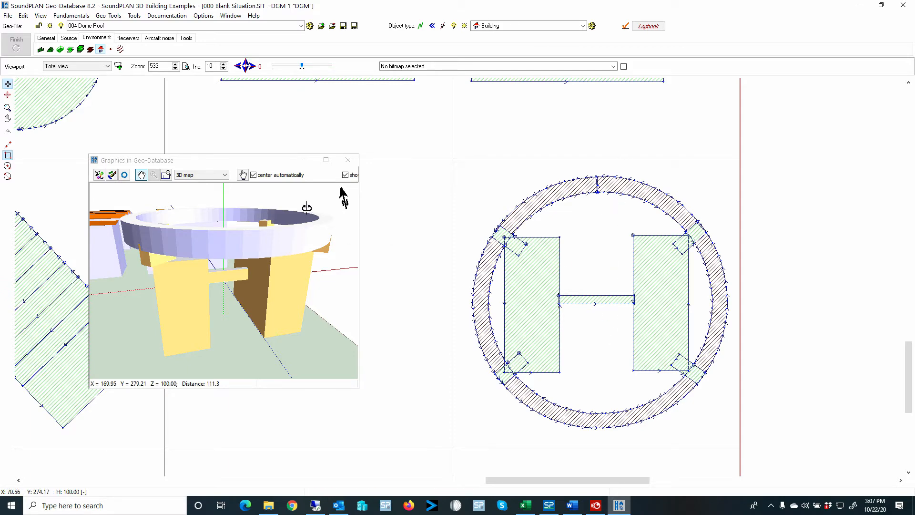
# - Inspect the triangular tower on its rectangular base, next to the H-shaped building, in plan and in the 3D map
pyautogui.moveTo(413, 280); pyautogui.dragTo(730, 285)
pyautogui.moveTo(140, 315); pyautogui.dragTo(232, 301)
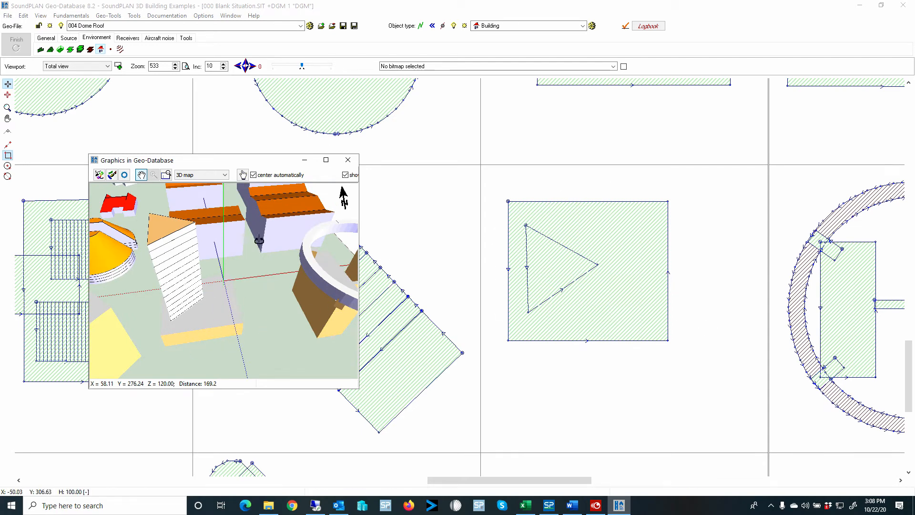
pyautogui.moveTo(229, 281); pyautogui.dragTo(342, 240)
# - Inspect the stair-stepped building in the 3D map, and examine the closely spaced edges between its steps in plan
pyautogui.moveTo(306, 271); pyautogui.dragTo(308, 272)
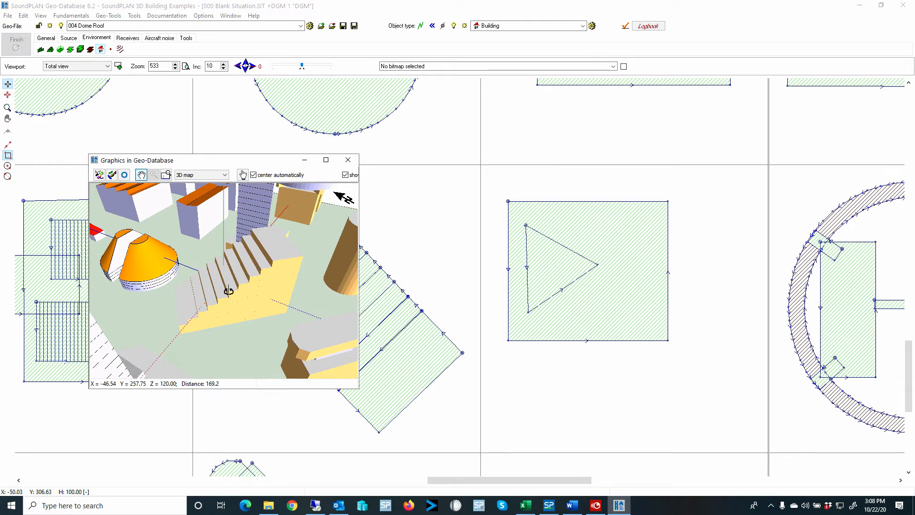
pyautogui.moveTo(437, 248); pyautogui.dragTo(709, 259)
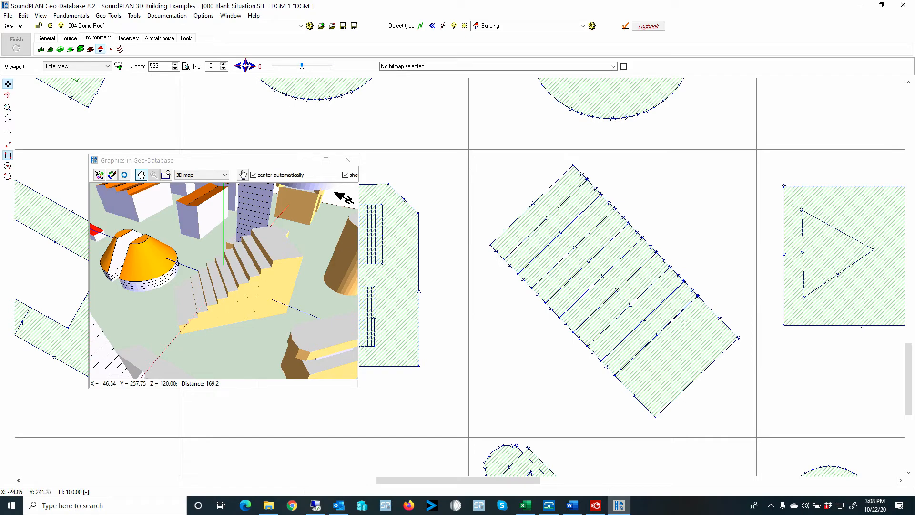
pyautogui.scroll(5, 696, 287)
pyautogui.scroll(6, 696, 288)
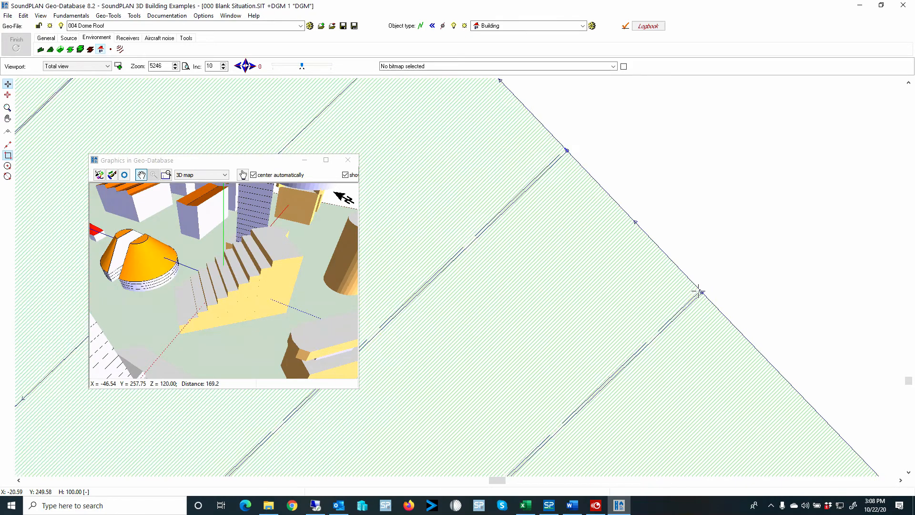
pyautogui.scroll(-11, 705, 297)
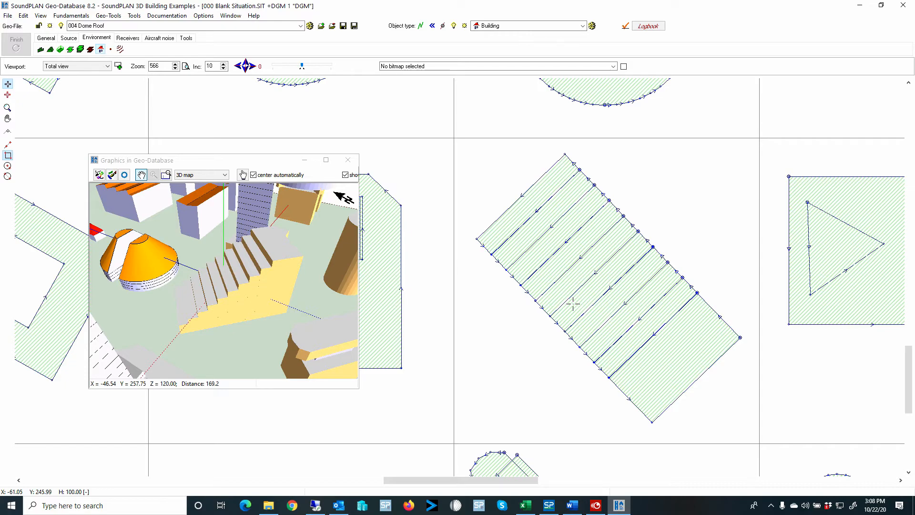
# - Inspect the flat building with two striped rooftop blocks and an overlapping side wing, in plan and in the 3D map
pyautogui.moveTo(443, 281); pyautogui.dragTo(695, 274)
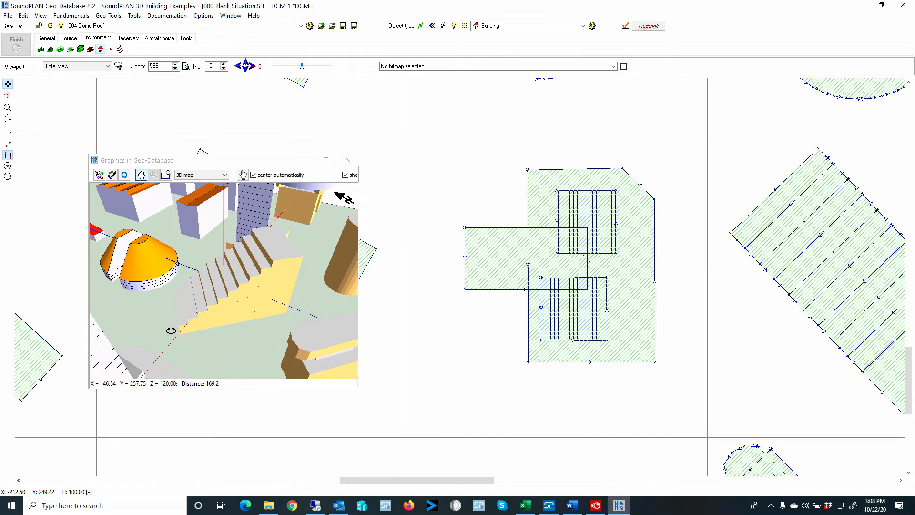
pyautogui.moveTo(169, 330); pyautogui.dragTo(231, 245)
pyautogui.moveTo(240, 297)
pyautogui.mouseDown()
pyautogui.moveTo(232, 300)
pyautogui.moveTo(252, 305)
pyautogui.mouseUp()
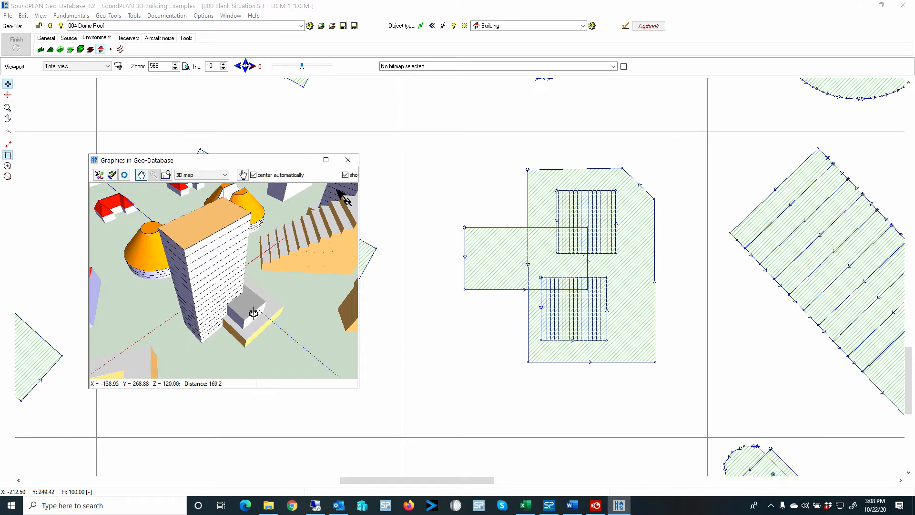
pyautogui.click(242, 331)
pyautogui.moveTo(241, 331); pyautogui.dragTo(334, 336)
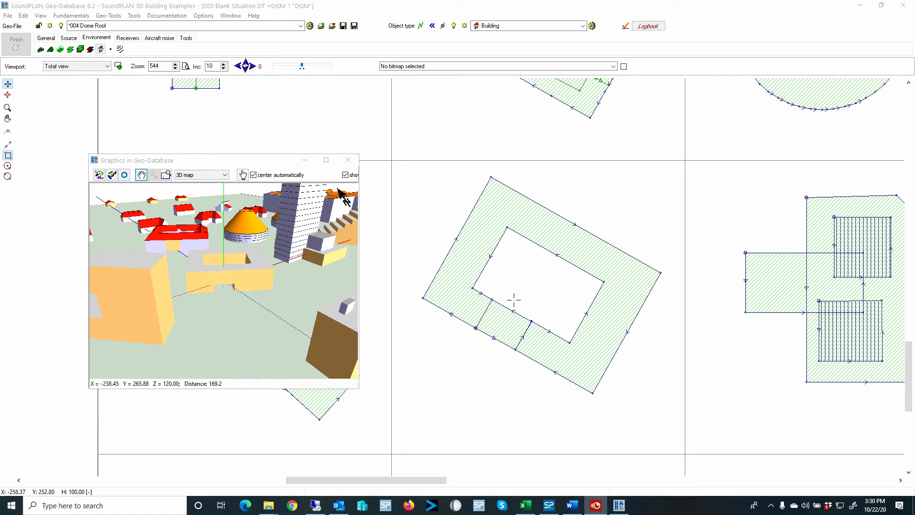
# - Highlight the courtyard building's overlapping objects, Apartment Complex (78) and passage section (79), and close the selection list
pyautogui.click(476, 329)
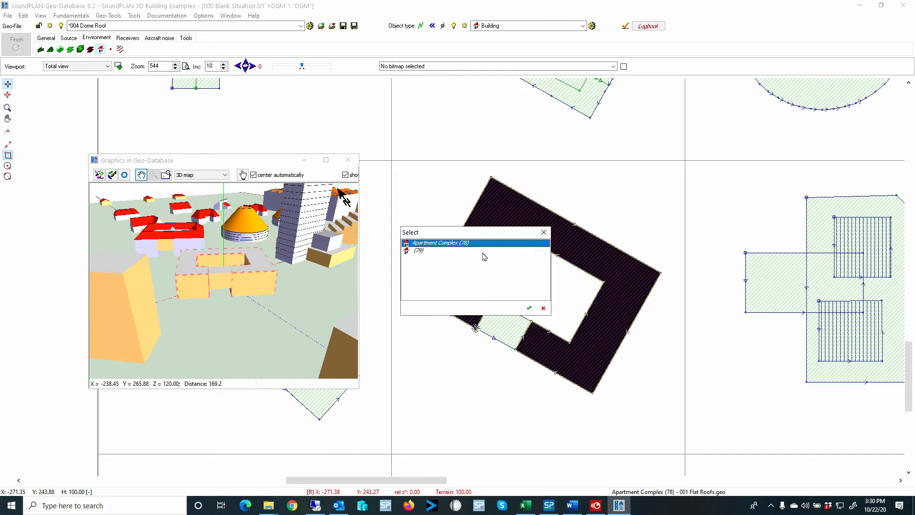
pyautogui.moveTo(482, 235); pyautogui.dragTo(677, 123)
pyautogui.click(624, 143)
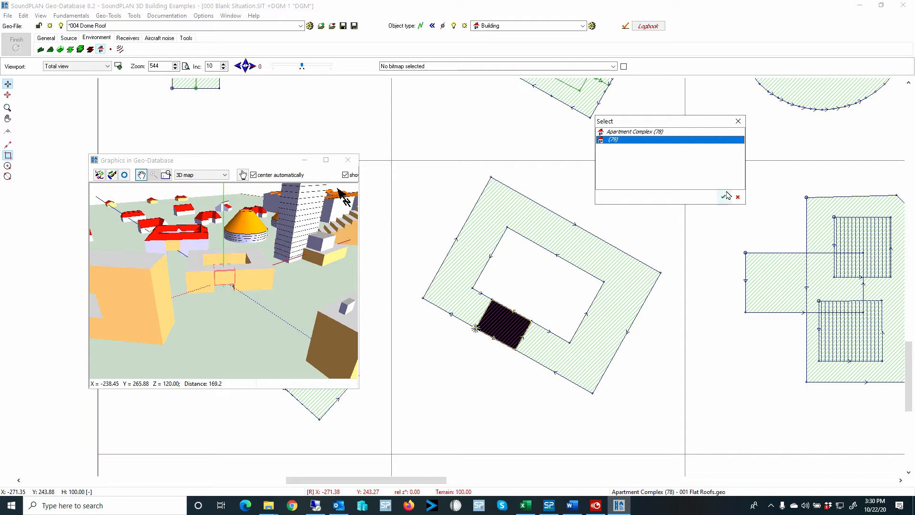
pyautogui.click(741, 122)
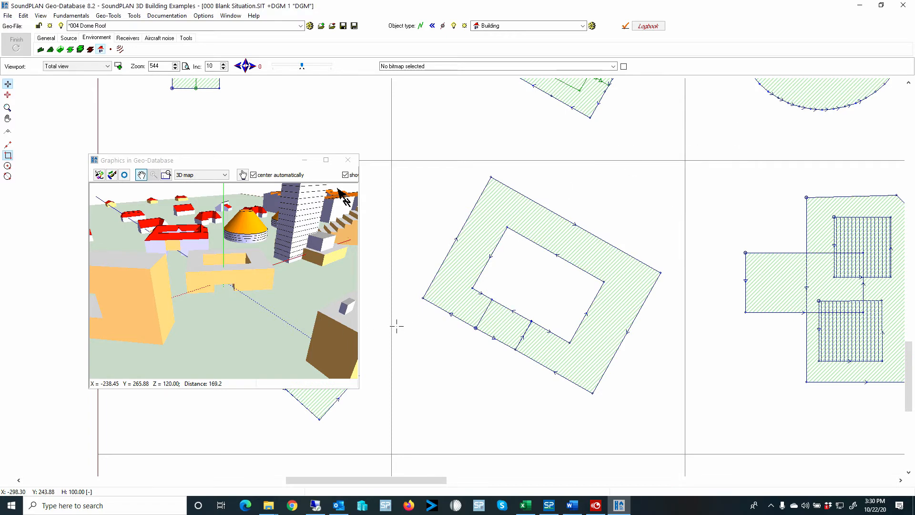
# - View the elongated building with the through-opening in the 3D map, and examine the general properties of its end section, Building (76)
pyautogui.moveTo(397, 326); pyautogui.dragTo(734, 294)
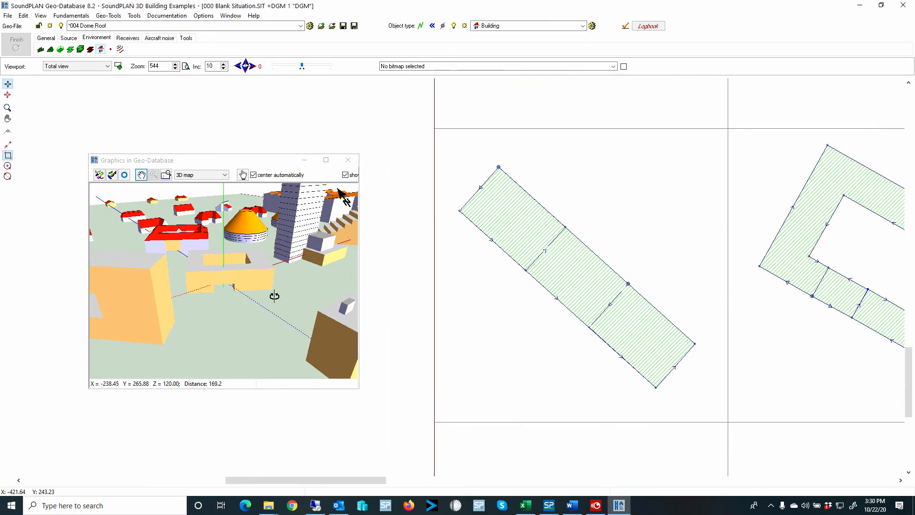
pyautogui.moveTo(210, 321); pyautogui.dragTo(238, 337)
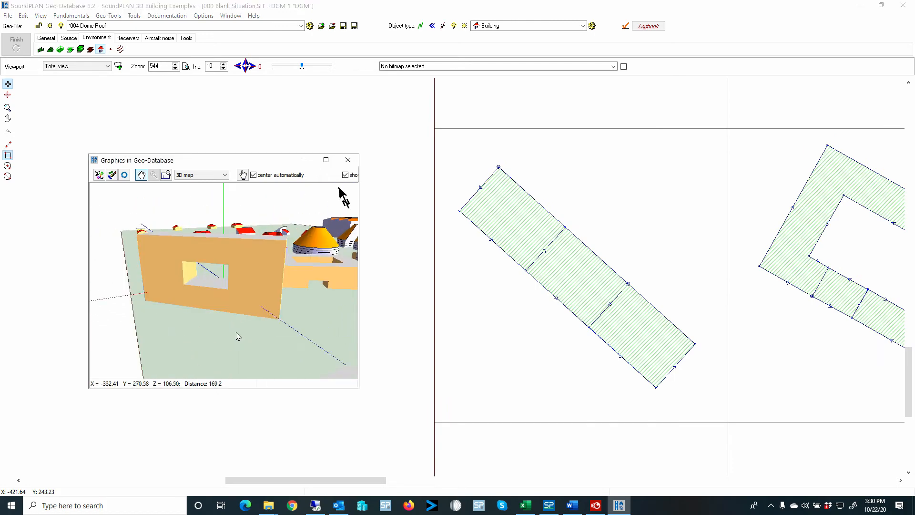
pyautogui.doubleClick(589, 329)
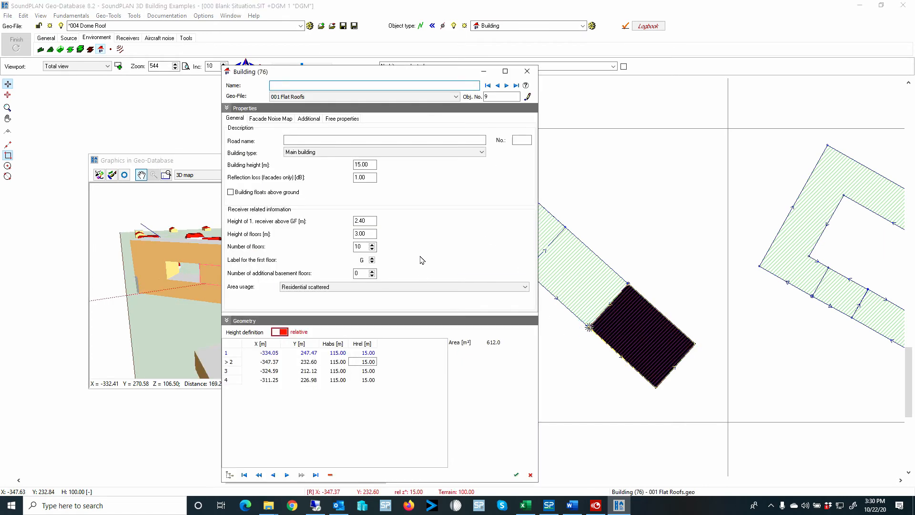
pyautogui.click(527, 71)
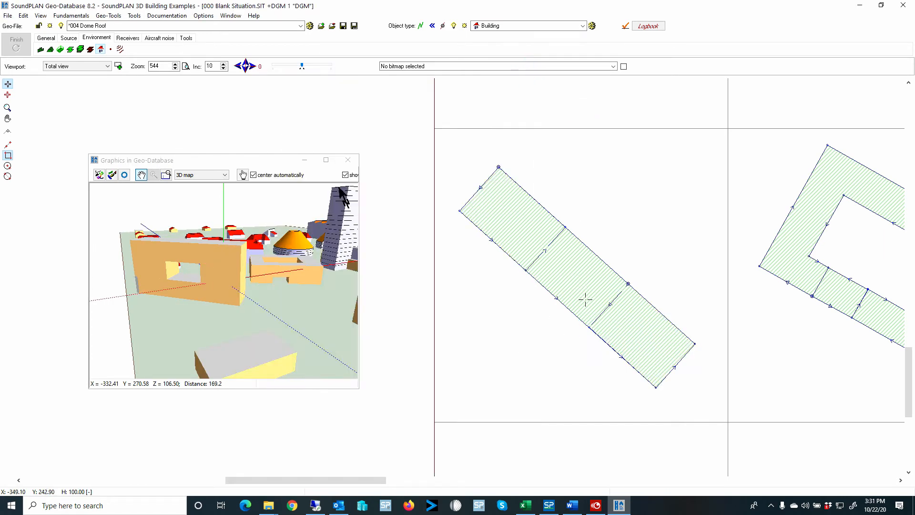
# - Highlight Buildings (74), (76) and (77) that make up the building with the opening, and close the selection list
pyautogui.click(656, 387)
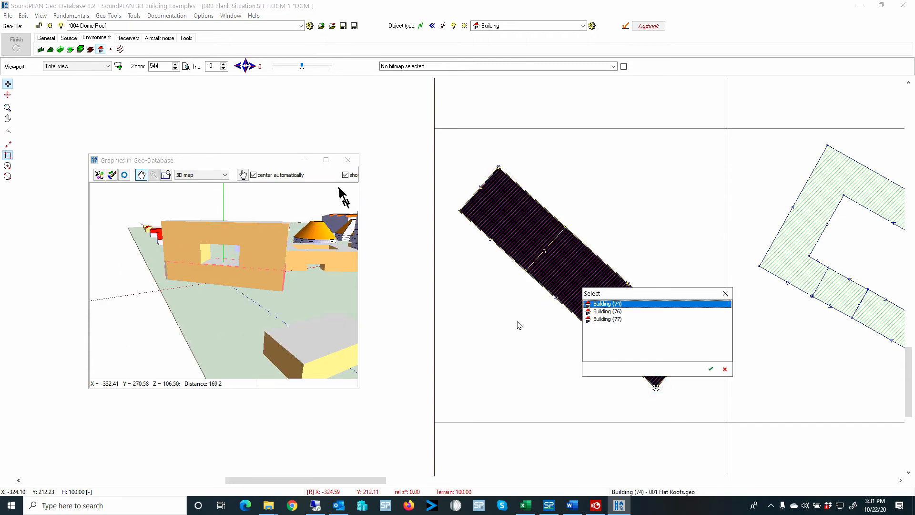
pyautogui.click(609, 312)
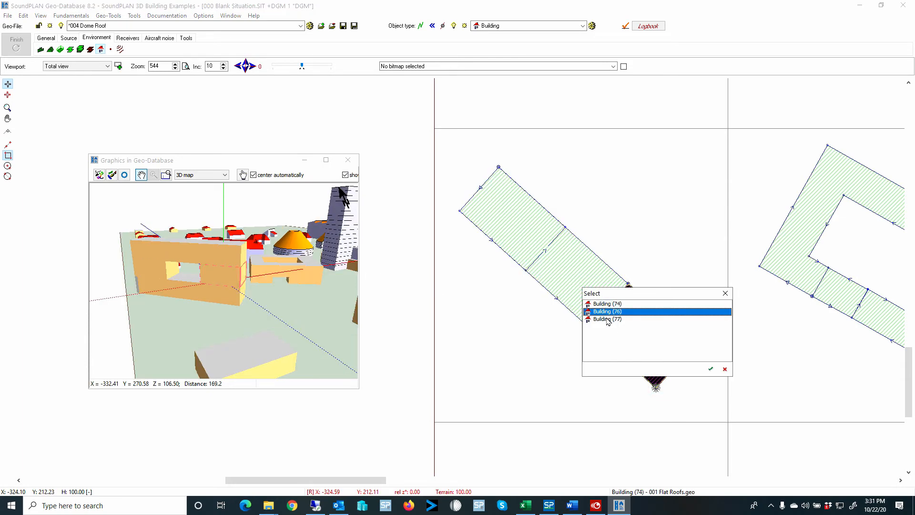
pyautogui.click(608, 320)
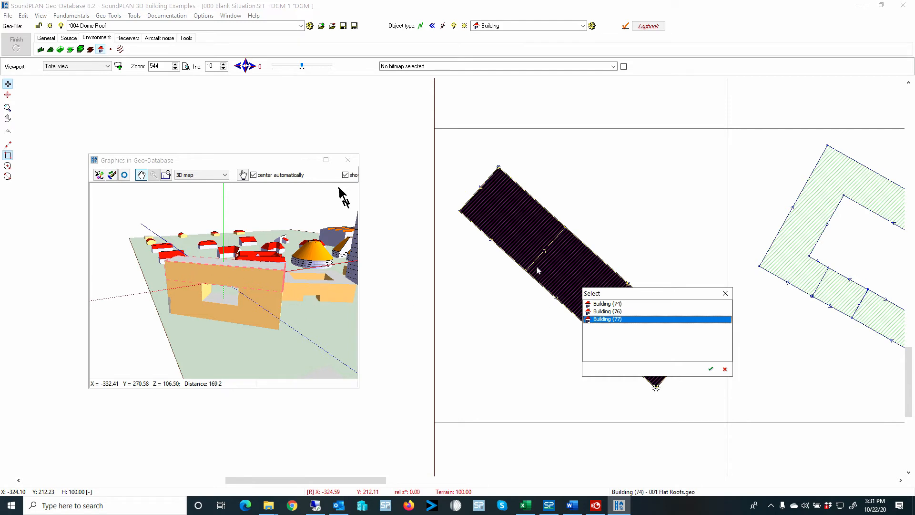
pyautogui.click(615, 312)
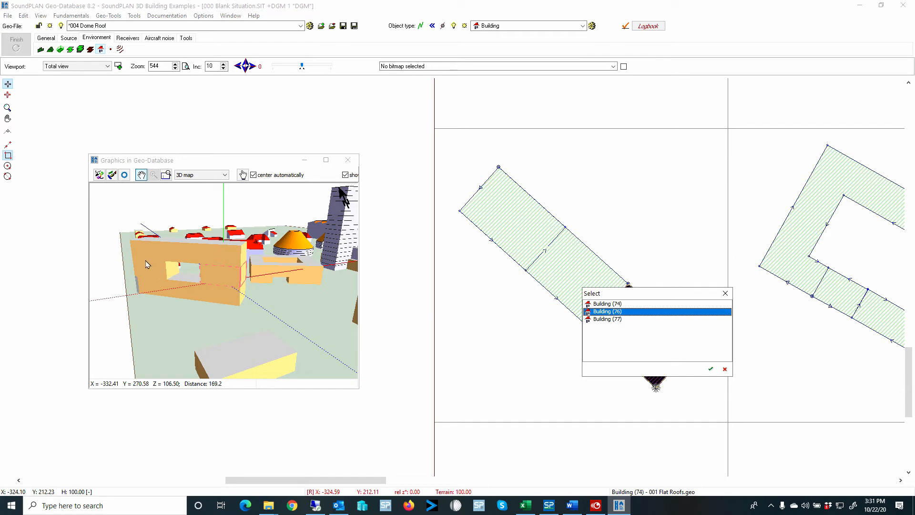
pyautogui.click(726, 293)
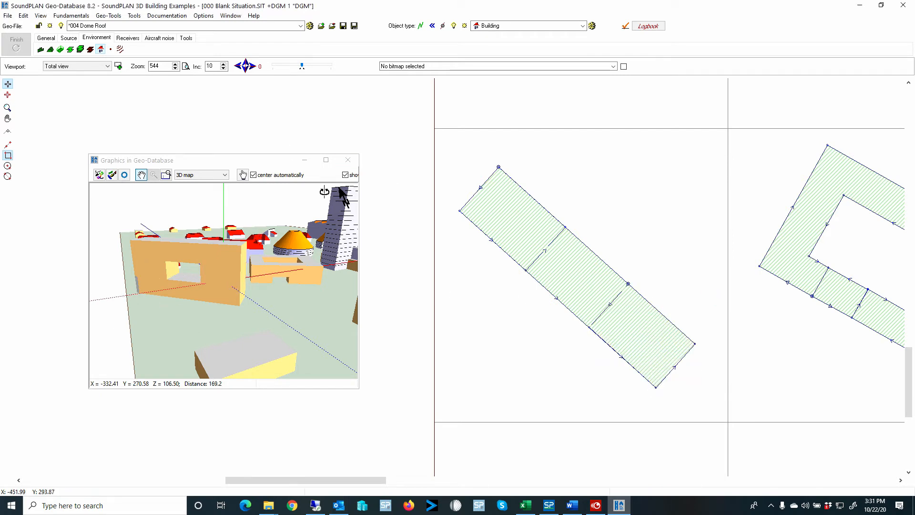
# - Inspect the gable-roofed building with perpendicular wings and its ridge lines, in plan and in the 3D map
pyautogui.moveTo(589, 167); pyautogui.dragTo(564, 437)
pyautogui.moveTo(643, 340); pyautogui.dragTo(364, 339)
pyautogui.moveTo(255, 283); pyautogui.dragTo(266, 328)
pyautogui.moveTo(228, 292); pyautogui.dragTo(255, 300)
pyautogui.scroll(5, 199, 276)
pyautogui.scroll(1, 199, 276)
pyautogui.moveTo(198, 275); pyautogui.dragTo(248, 306)
pyautogui.scroll(4, 437, 301)
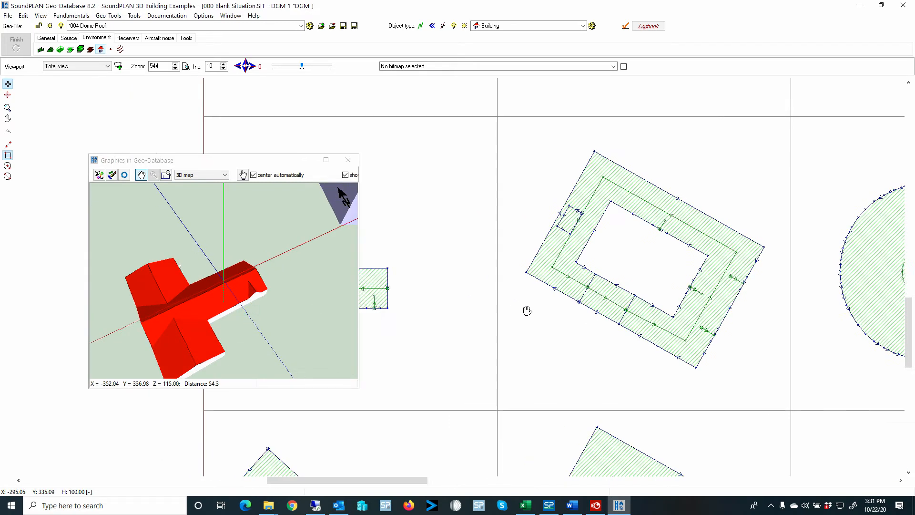
pyautogui.moveTo(420, 325); pyautogui.dragTo(547, 308)
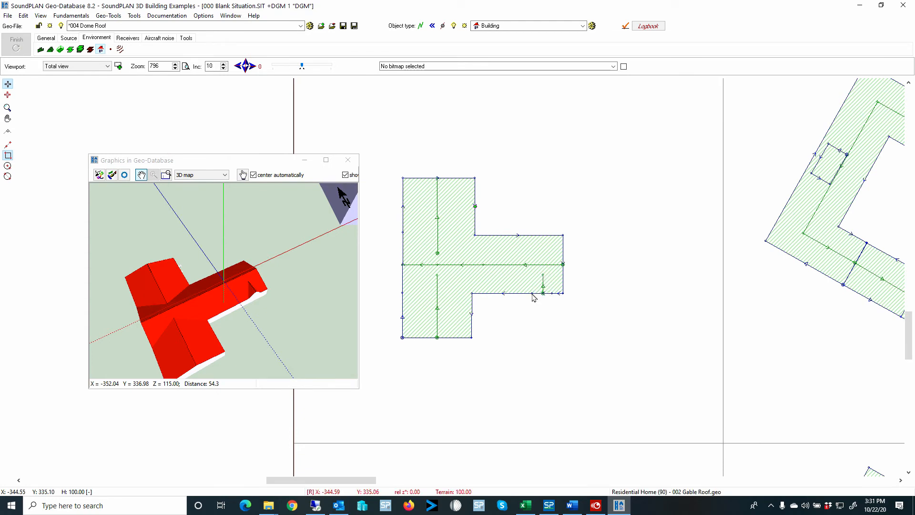
pyautogui.scroll(3, 542, 293)
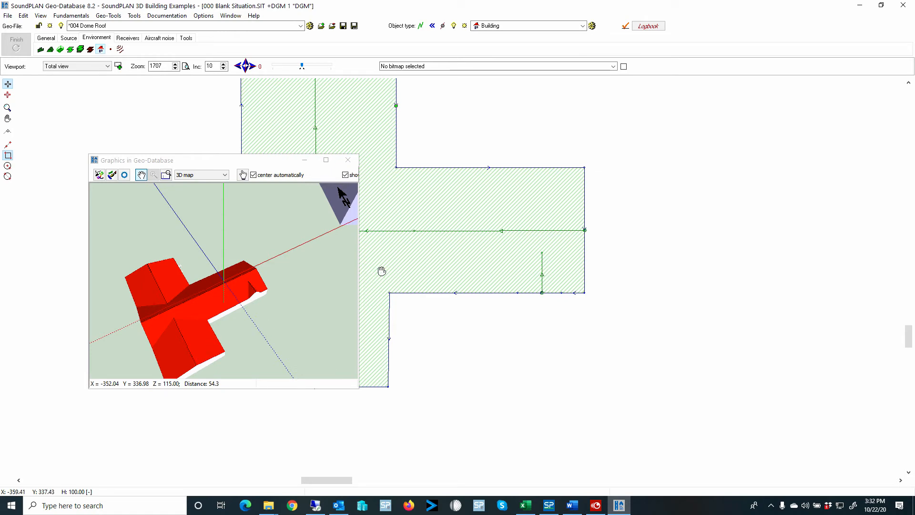
pyautogui.moveTo(382, 270); pyautogui.dragTo(652, 275)
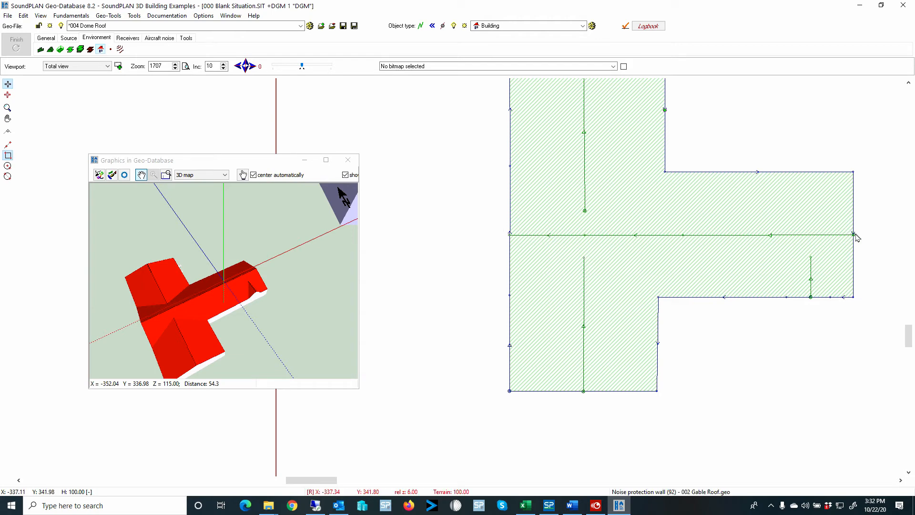
# - Inspect the gable-roofed courtyard building with its passage section and dormers, in the 3D map and in plan
pyautogui.moveTo(262, 304); pyautogui.dragTo(182, 342)
pyautogui.moveTo(302, 262); pyautogui.dragTo(204, 331)
pyautogui.moveTo(271, 273); pyautogui.dragTo(184, 343)
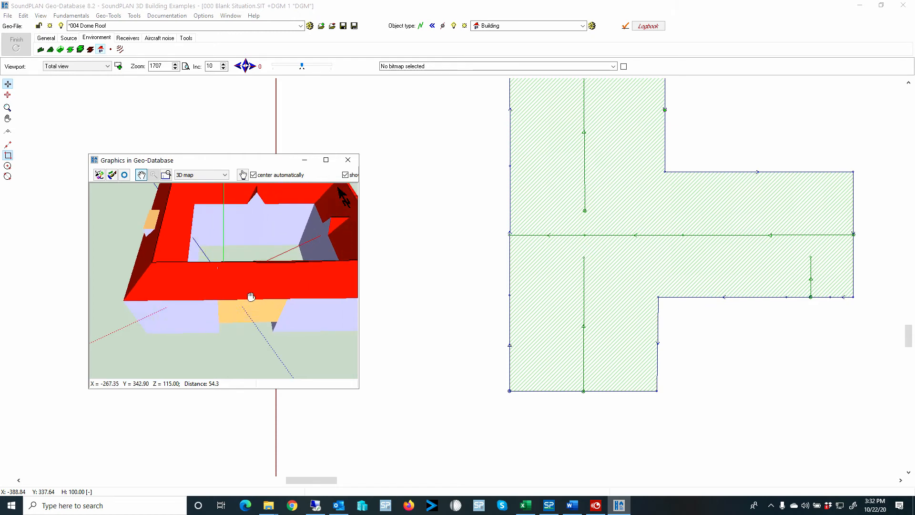
pyautogui.scroll(-3, 255, 292)
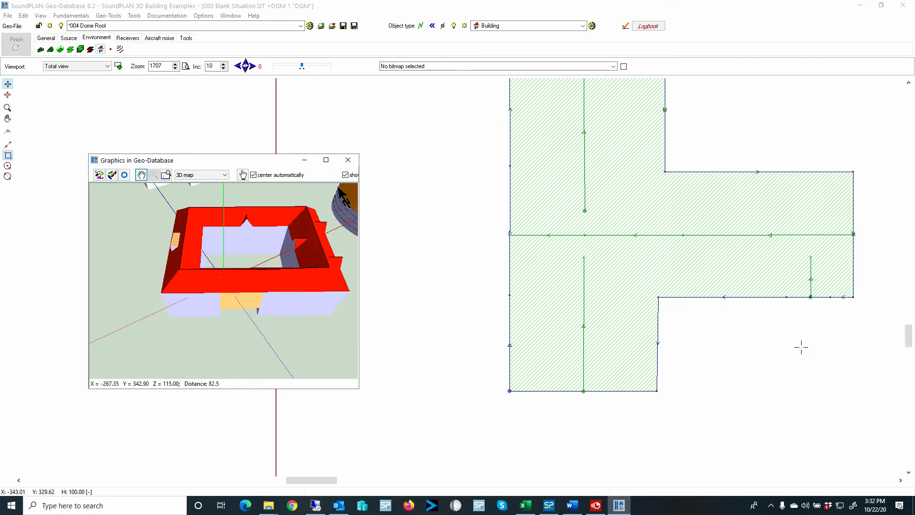
pyautogui.moveTo(866, 264); pyautogui.dragTo(507, 302)
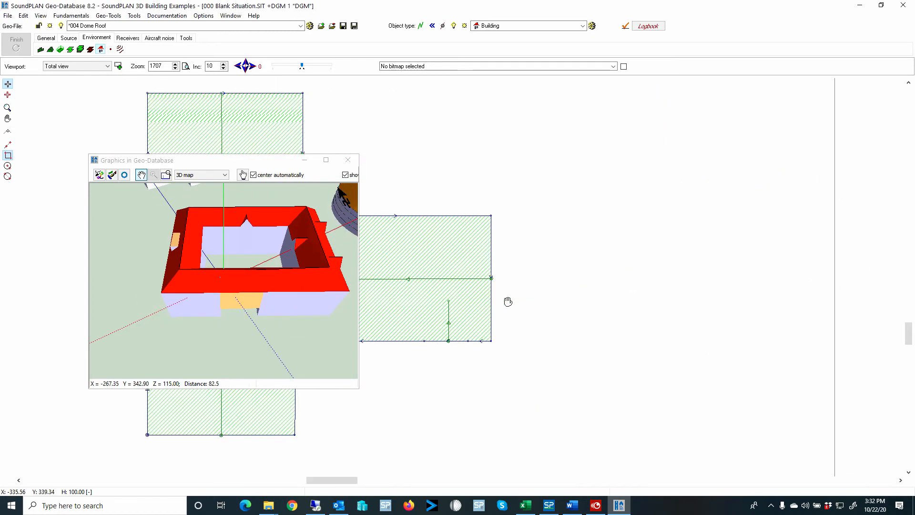
pyautogui.moveTo(875, 278); pyautogui.dragTo(388, 284)
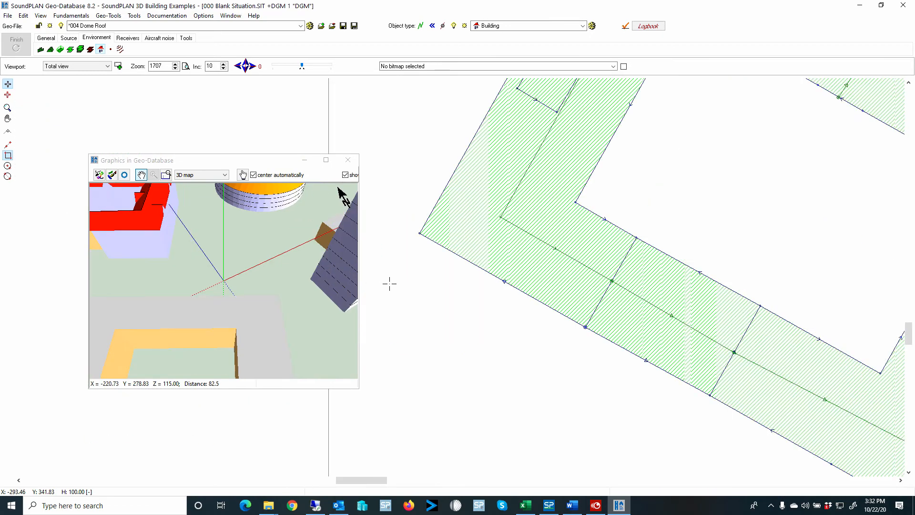
pyautogui.scroll(-2, 829, 249)
pyautogui.scroll(-2, 873, 247)
pyautogui.moveTo(856, 243); pyautogui.dragTo(600, 228)
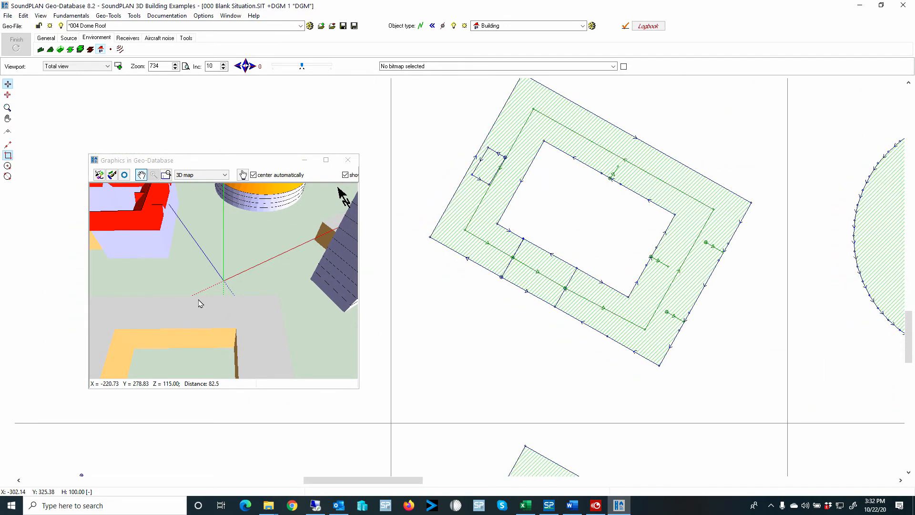
pyautogui.moveTo(203, 278); pyautogui.dragTo(335, 376)
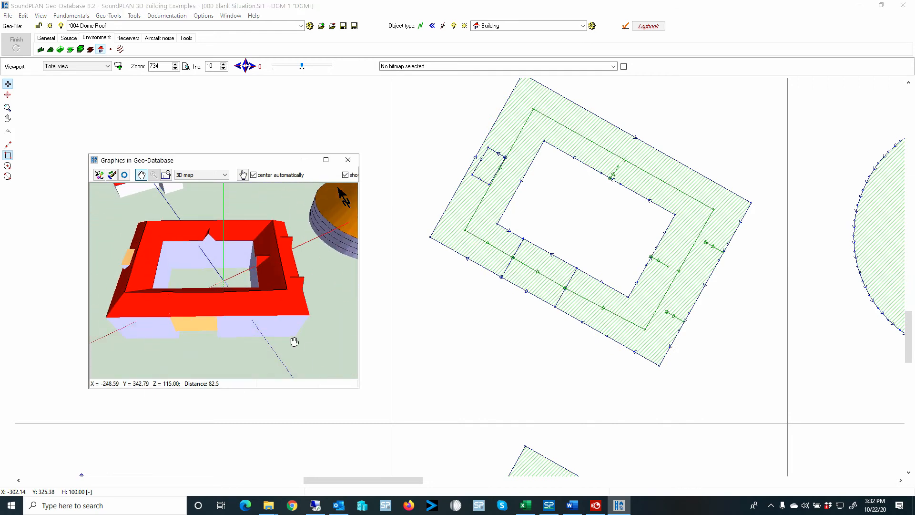
pyautogui.moveTo(294, 341); pyautogui.dragTo(304, 344)
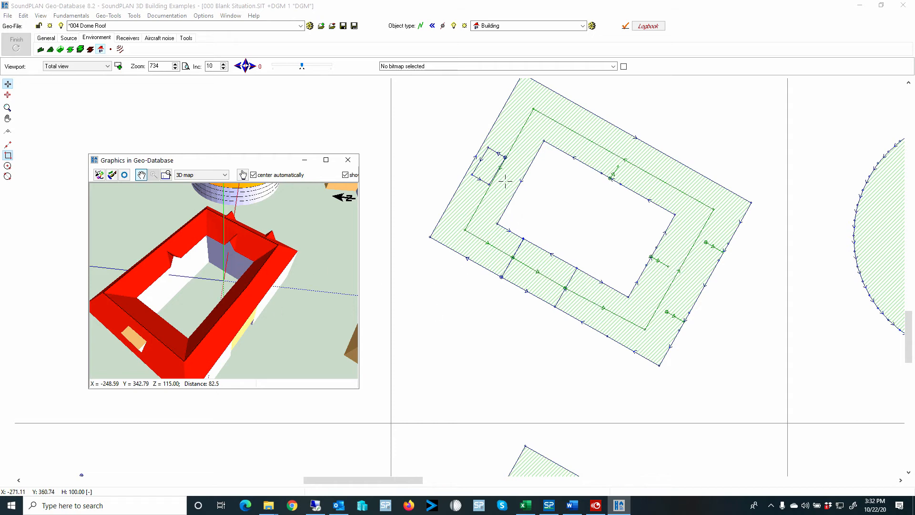
# - Examine the small flat block set into the courtyard building's roof beside the ridge line, in plan and 3D
pyautogui.scroll(6, 470, 154)
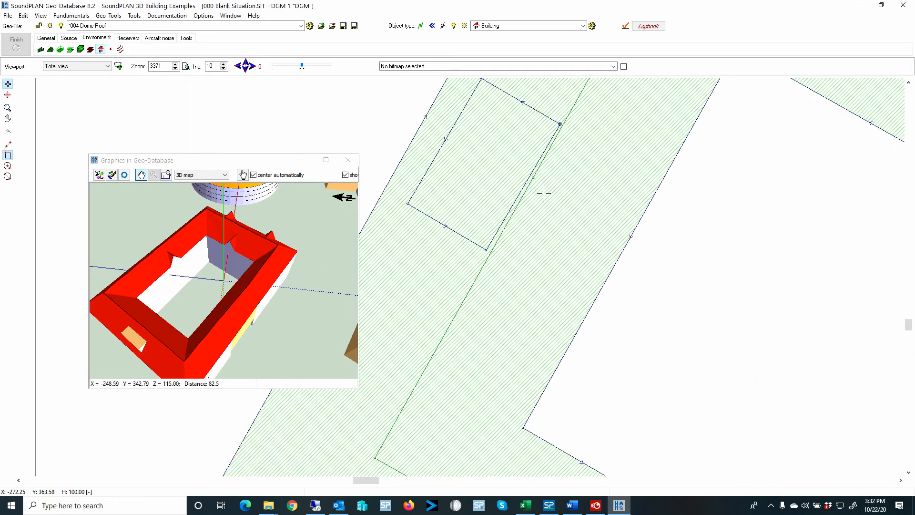
pyautogui.scroll(-4, 482, 192)
pyautogui.moveTo(481, 190); pyautogui.dragTo(538, 292)
pyautogui.moveTo(156, 348)
pyautogui.mouseDown()
pyautogui.moveTo(167, 341)
pyautogui.moveTo(154, 343)
pyautogui.mouseUp()
pyautogui.scroll(-12, 472, 262)
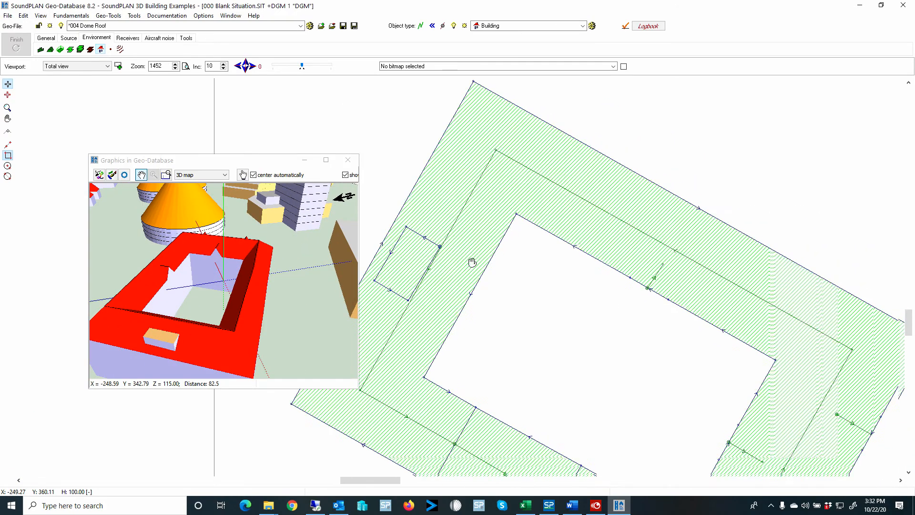
# - Inspect the round dome-roof building with its inner circular ridge line, in plan and in the 3D map
pyautogui.moveTo(784, 307); pyautogui.dragTo(534, 241)
pyautogui.click(263, 231)
pyautogui.moveTo(263, 231); pyautogui.dragTo(308, 360)
pyautogui.moveTo(257, 304); pyautogui.dragTo(277, 355)
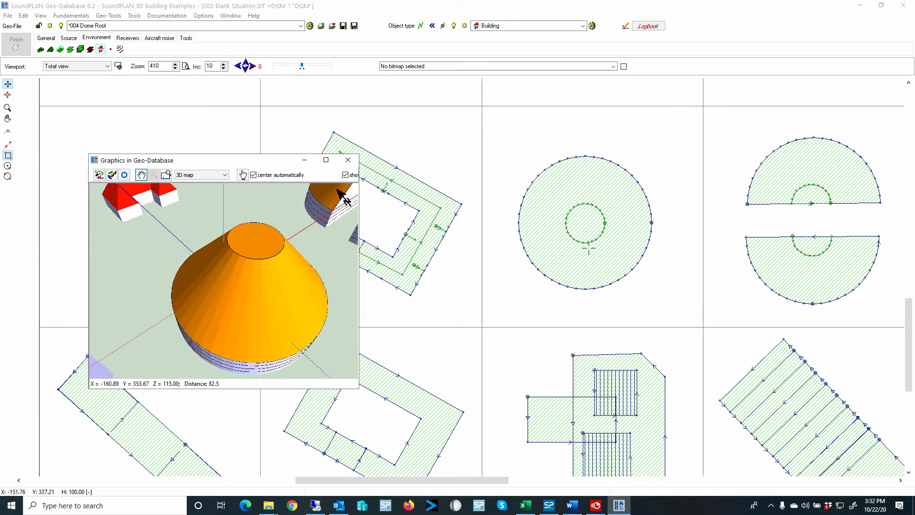
pyautogui.scroll(-3, 238, 306)
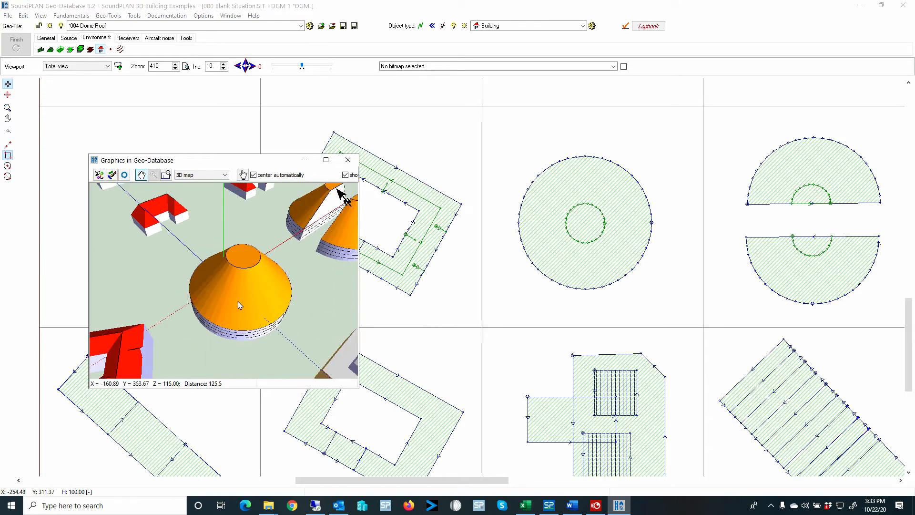
pyautogui.moveTo(197, 341); pyautogui.dragTo(223, 281)
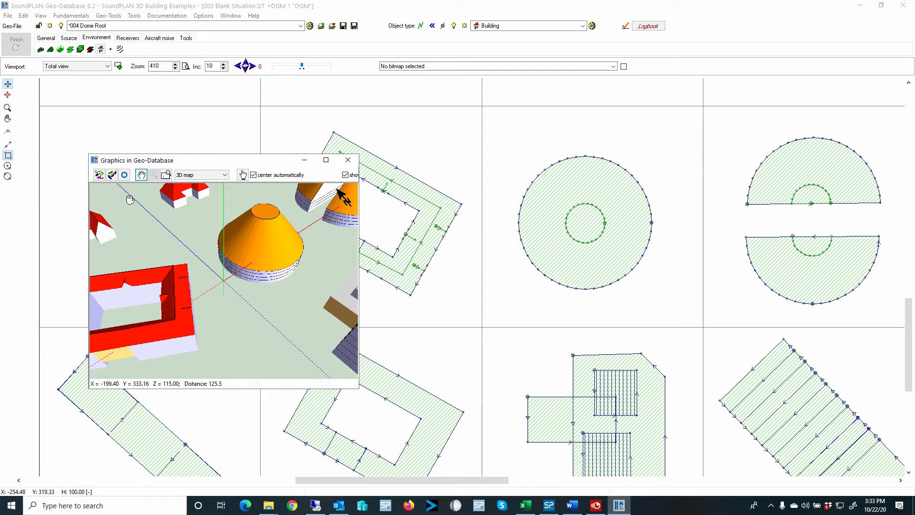
# - Open the 3D map's object types and examine the 3D graphics settings of the Commercial building type
pyautogui.click(98, 176)
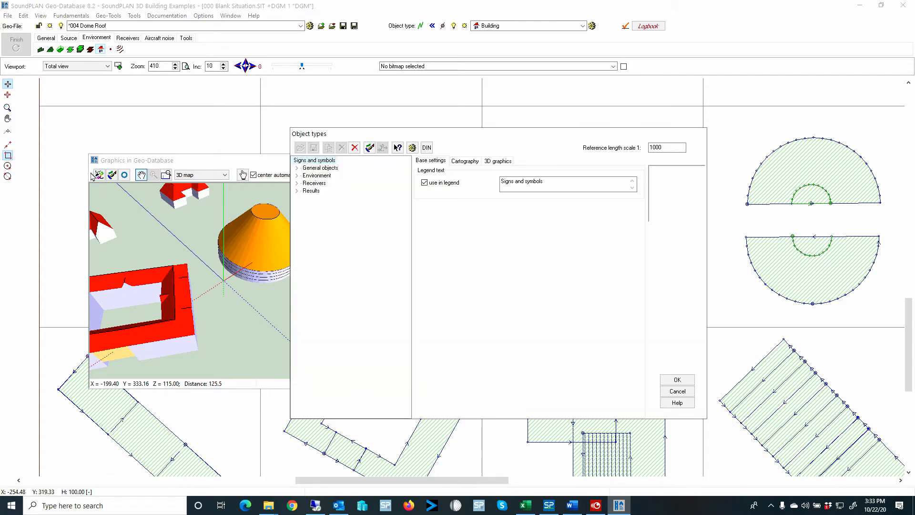
pyautogui.click(297, 176)
pyautogui.click(306, 183)
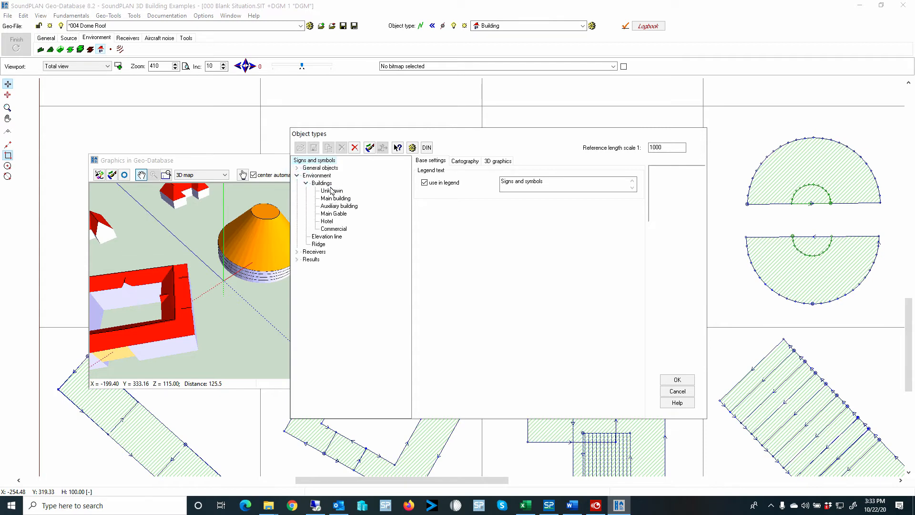
pyautogui.click(333, 229)
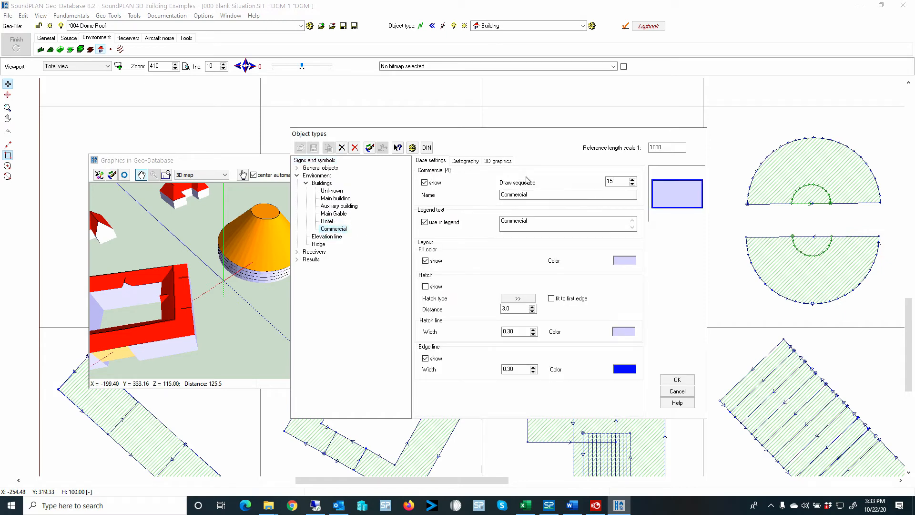
pyautogui.click(505, 162)
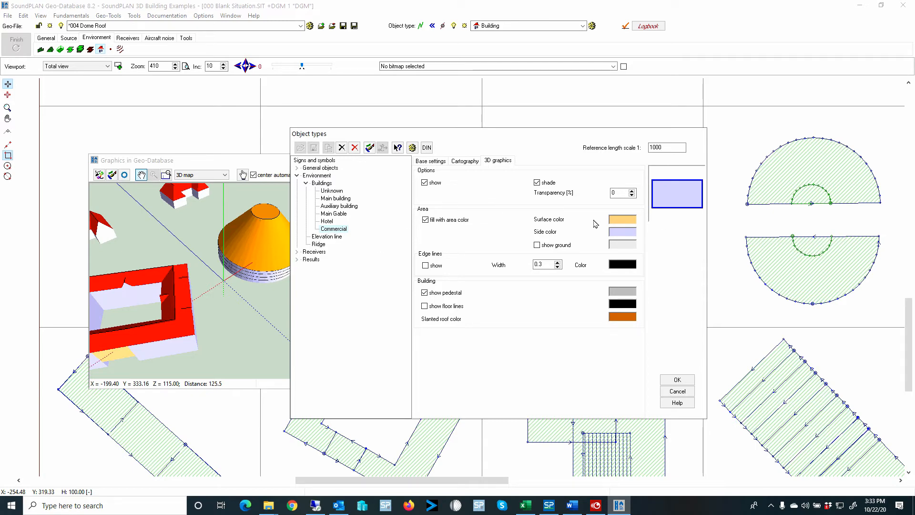
# - Compare the 3D graphics settings of the Main Gable, Main building, Auxiliary building, Unknown and Hotel types, and close the object types
pyautogui.click(333, 214)
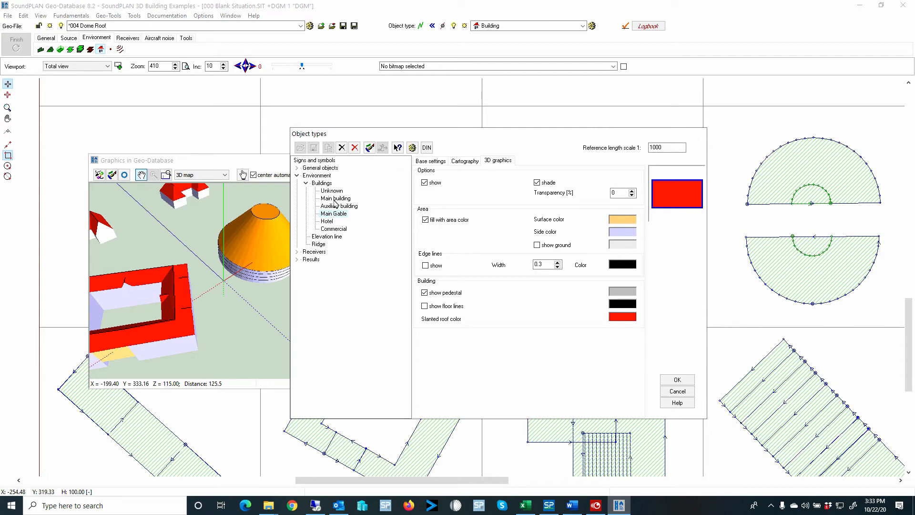
pyautogui.click(335, 198)
pyautogui.click(338, 206)
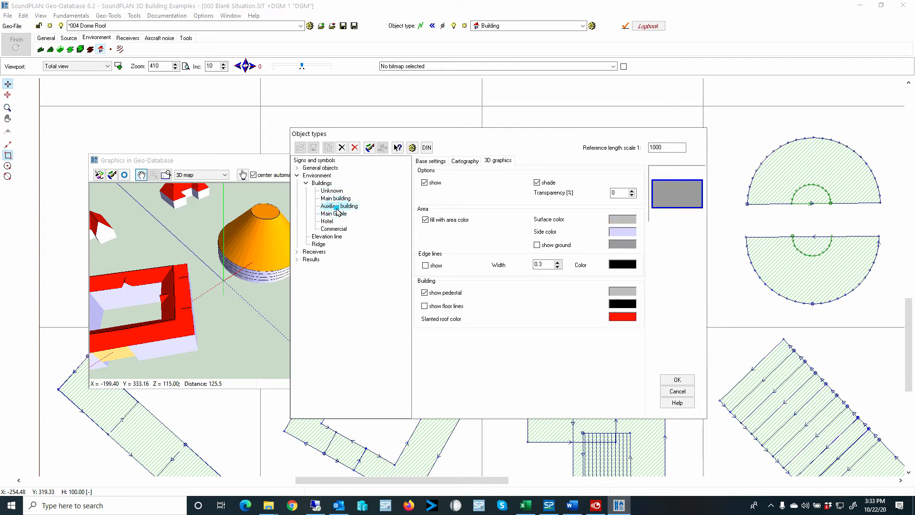
pyautogui.click(337, 197)
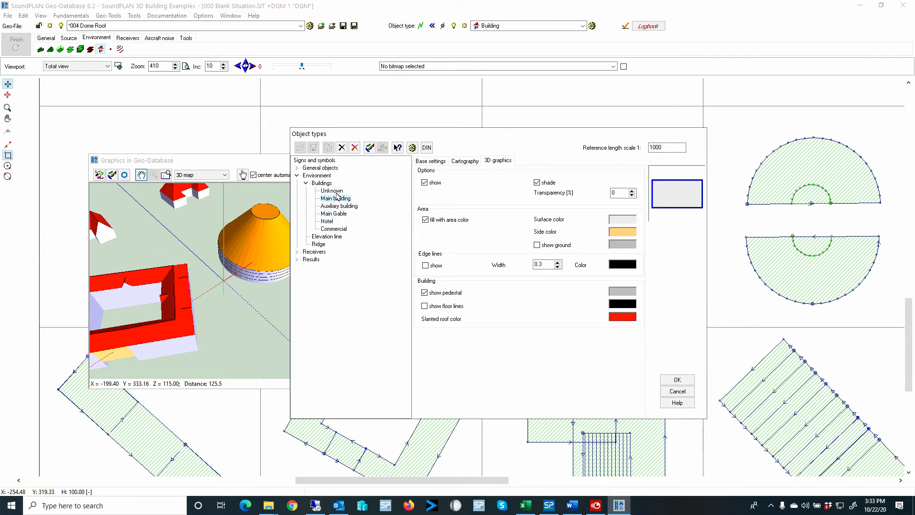
pyautogui.click(336, 190)
pyautogui.click(337, 212)
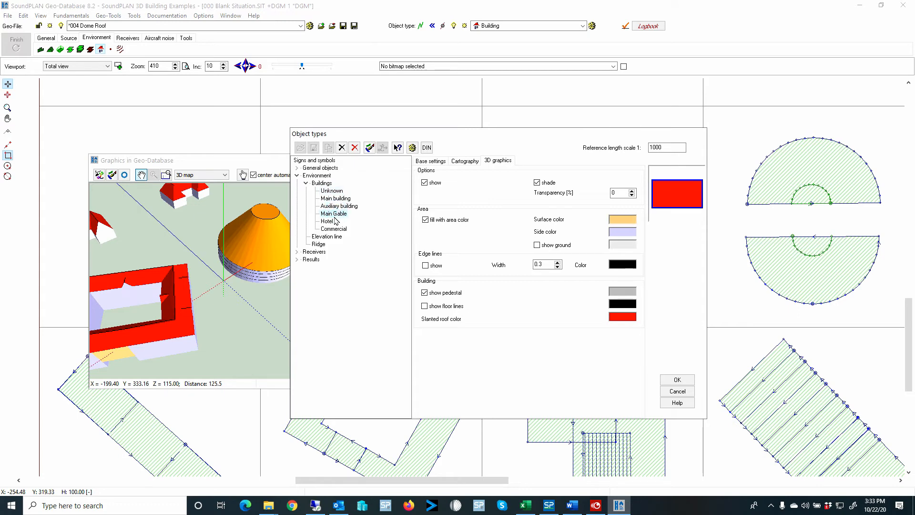
pyautogui.click(336, 222)
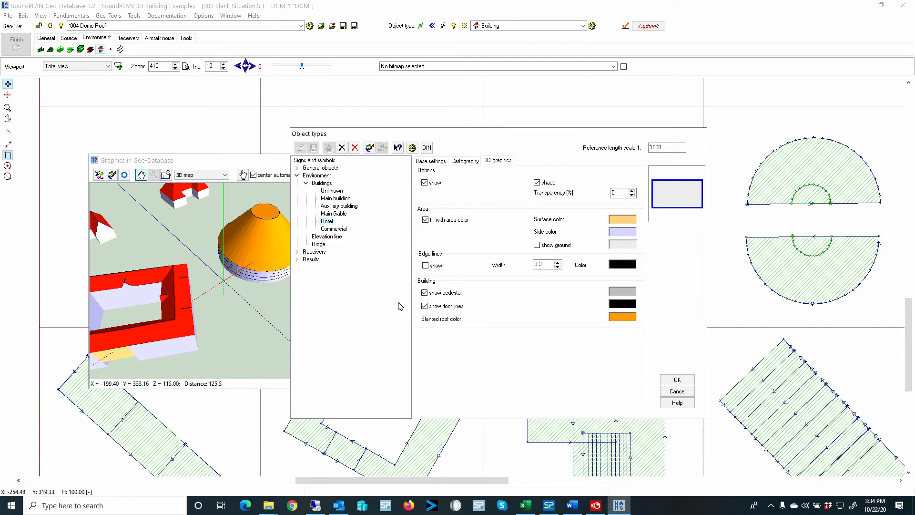
pyautogui.click(676, 379)
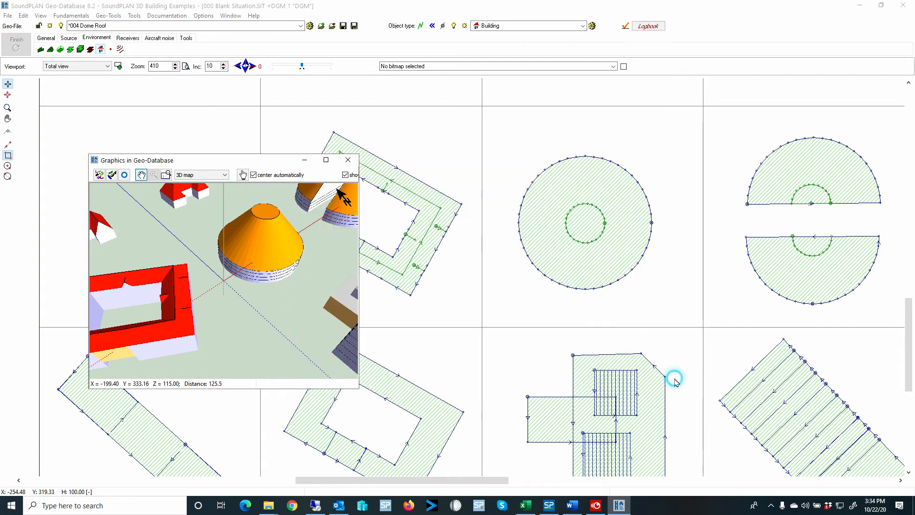
# - View the dome building split into two halves in the 3D map
pyautogui.moveTo(318, 258); pyautogui.dragTo(167, 354)
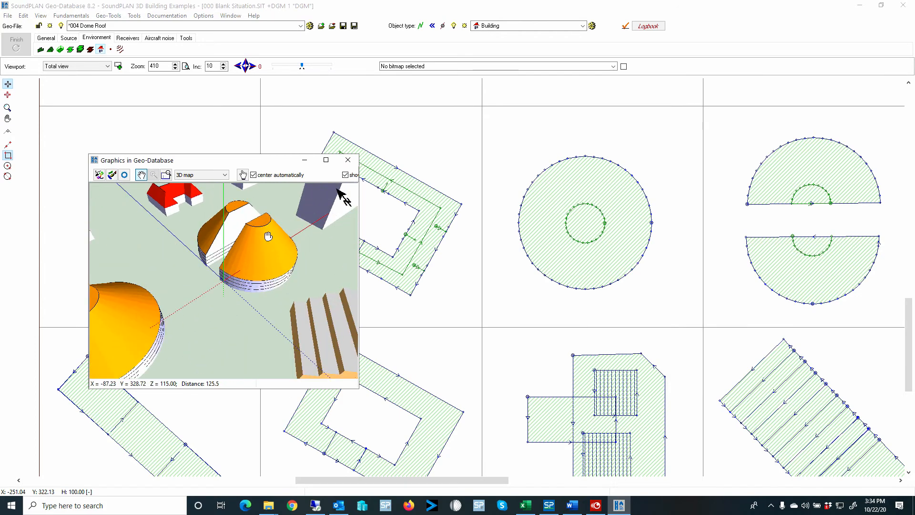
pyautogui.moveTo(271, 233); pyautogui.dragTo(248, 308)
pyautogui.click(830, 314)
pyautogui.click(745, 322)
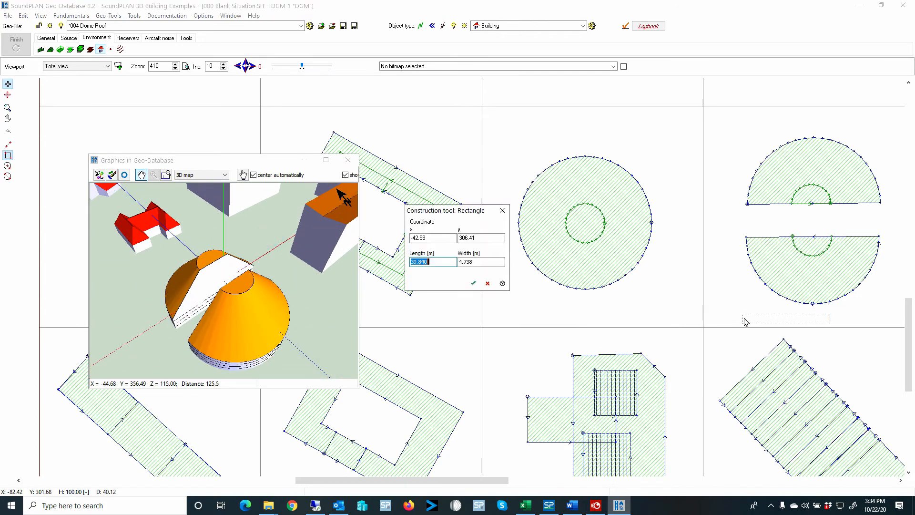
pyautogui.click(488, 283)
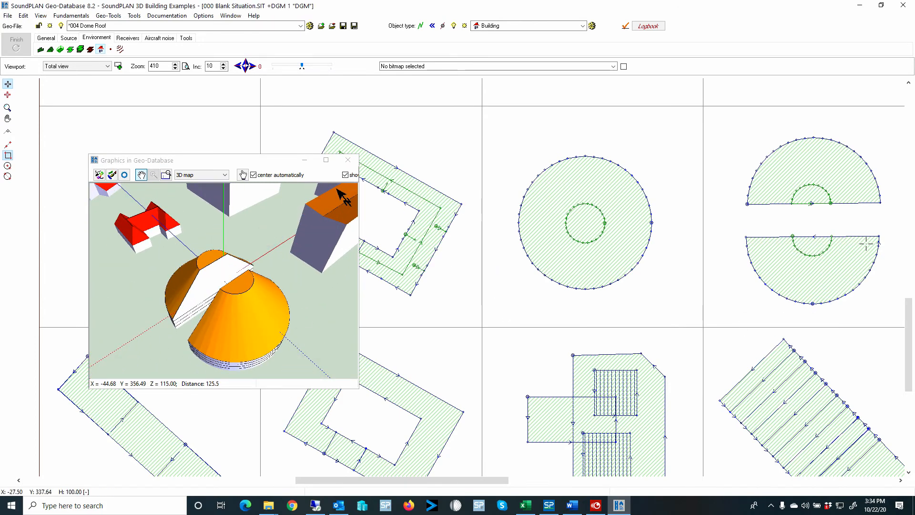
pyautogui.click(881, 226)
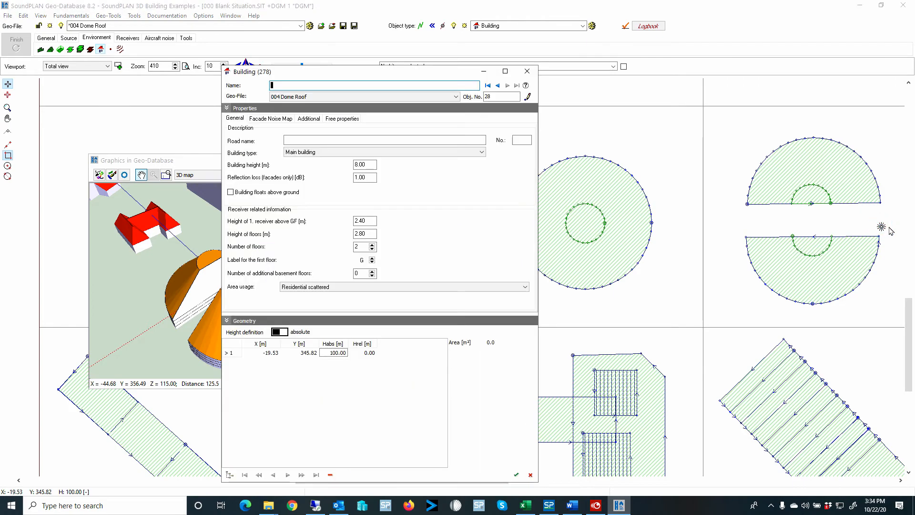
pyautogui.click(527, 71)
# - View the rectangular butterfly-roof building in plan and the 3D map, and examine its general properties
pyautogui.moveTo(841, 206); pyautogui.dragTo(400, 199)
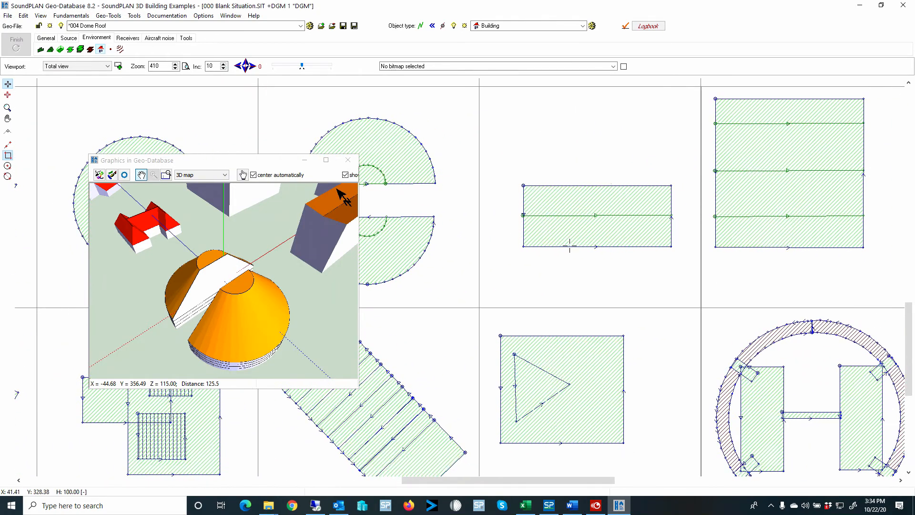
pyautogui.moveTo(279, 260); pyautogui.dragTo(182, 357)
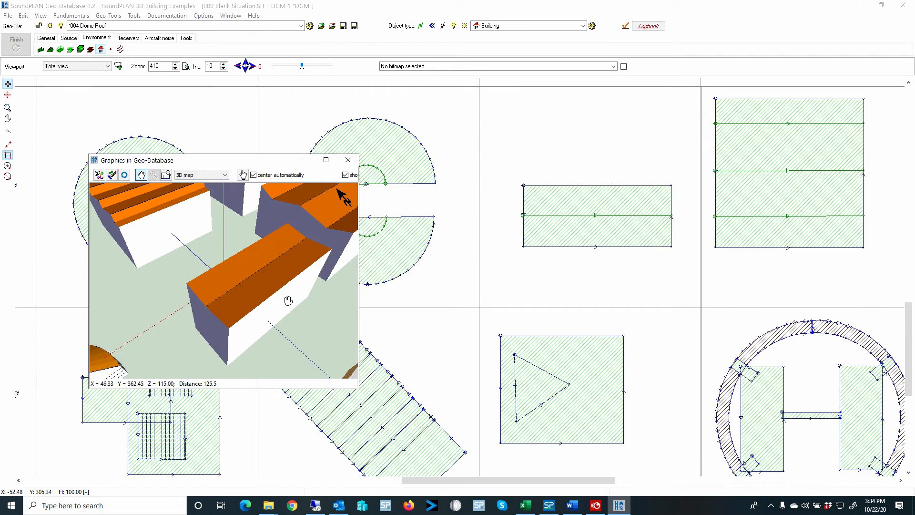
pyautogui.moveTo(302, 321)
pyautogui.mouseDown()
pyautogui.moveTo(281, 327)
pyautogui.moveTo(296, 310)
pyautogui.moveTo(286, 321)
pyautogui.mouseUp()
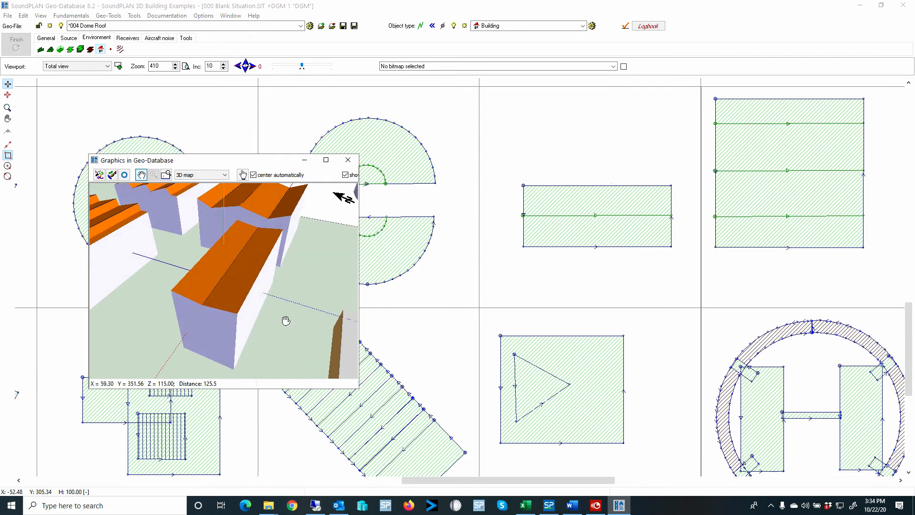
pyautogui.click(524, 245)
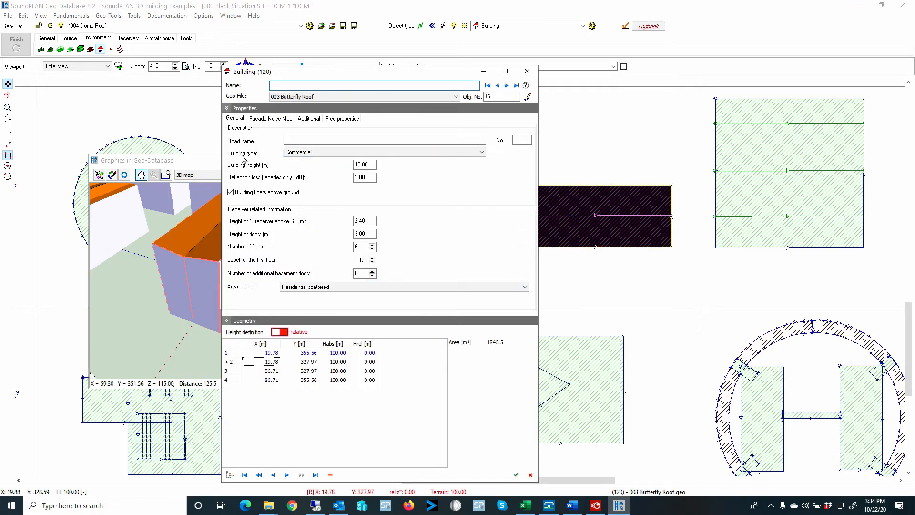
pyautogui.click(527, 71)
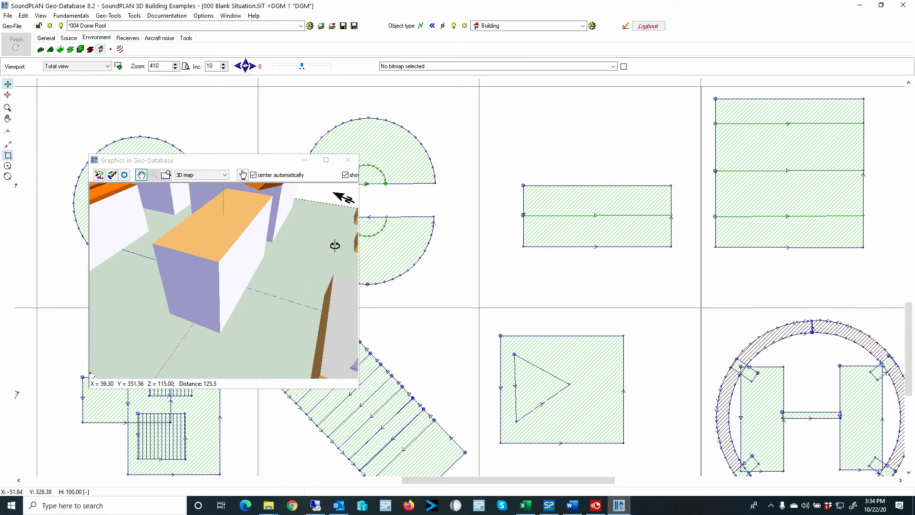
# - Reopen the 3D map and view the large buildings with multi-ridge roofs in 3D and in plan
pyautogui.click(349, 162)
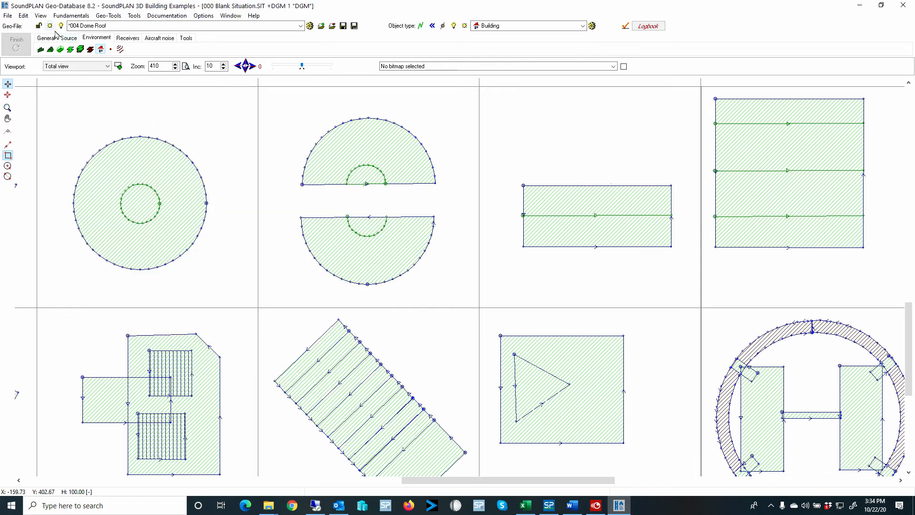
pyautogui.click(41, 15)
pyautogui.click(73, 135)
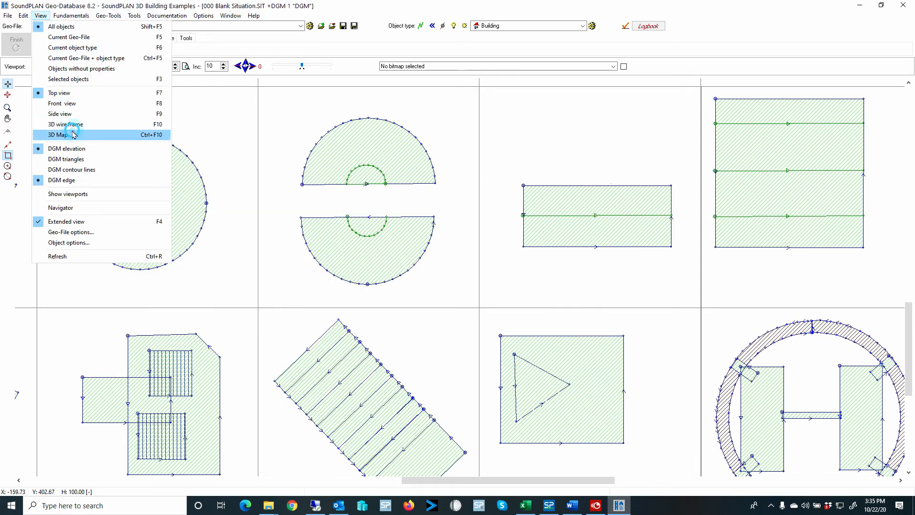
pyautogui.scroll(5, 256, 259)
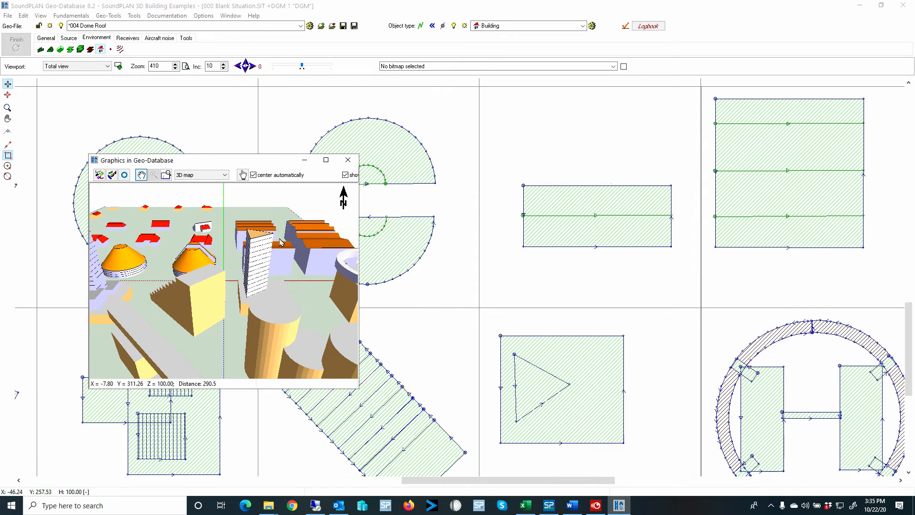
pyautogui.moveTo(258, 253); pyautogui.dragTo(236, 367)
pyautogui.moveTo(291, 290); pyautogui.dragTo(262, 344)
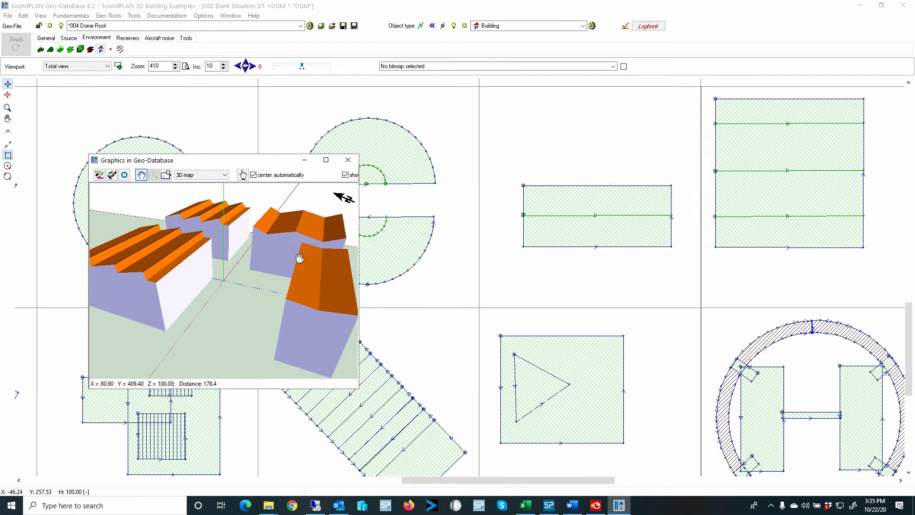
pyautogui.moveTo(305, 251); pyautogui.dragTo(238, 258)
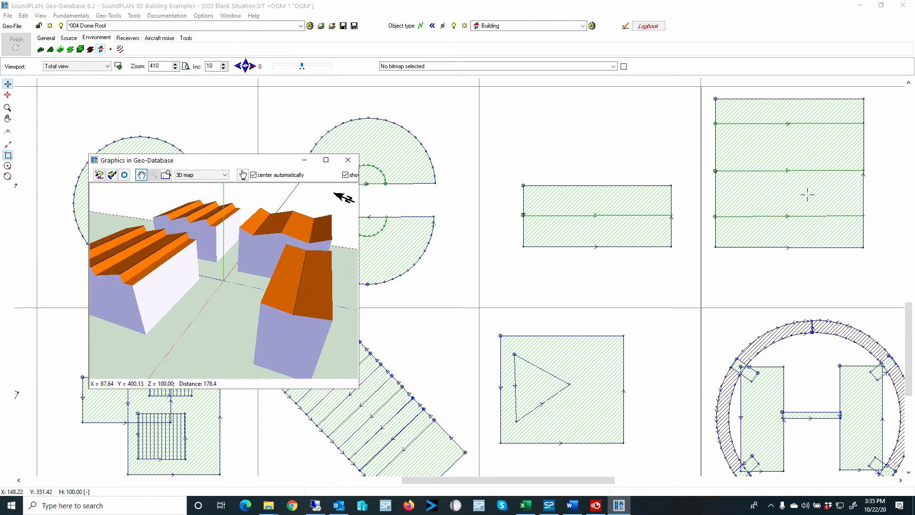
pyautogui.moveTo(808, 195); pyautogui.dragTo(796, 265)
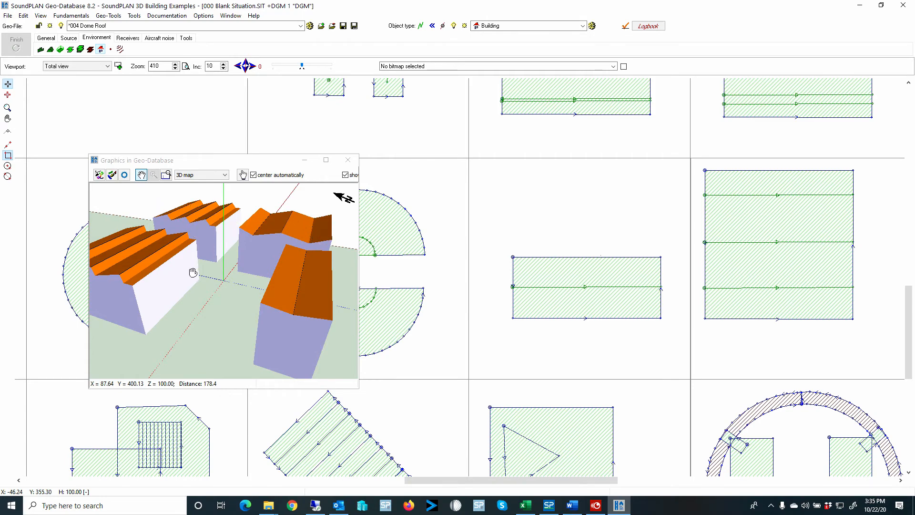
# - View the H-shaped gable-roof building in plan and the smaller gable-roof buildings around it in the 3D map
pyautogui.moveTo(193, 273); pyautogui.dragTo(302, 308)
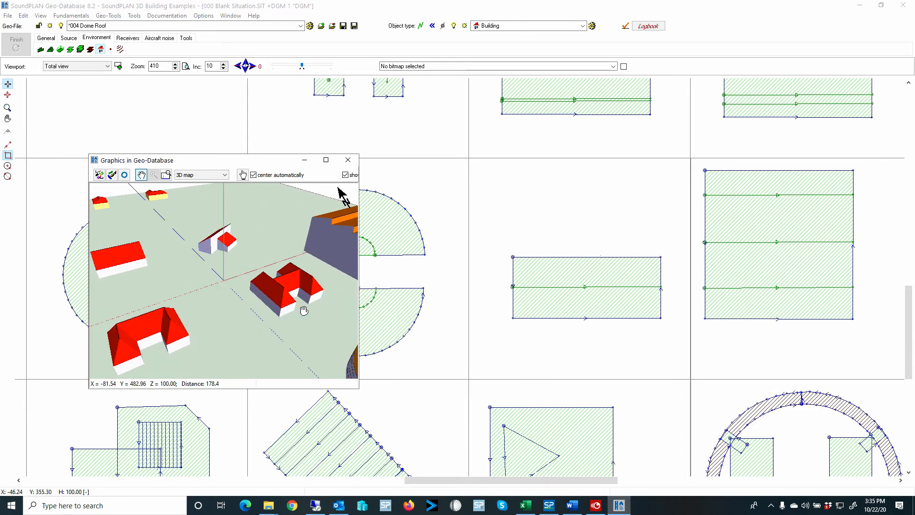
pyautogui.moveTo(543, 200); pyautogui.dragTo(513, 427)
pyautogui.moveTo(433, 347); pyautogui.dragTo(660, 339)
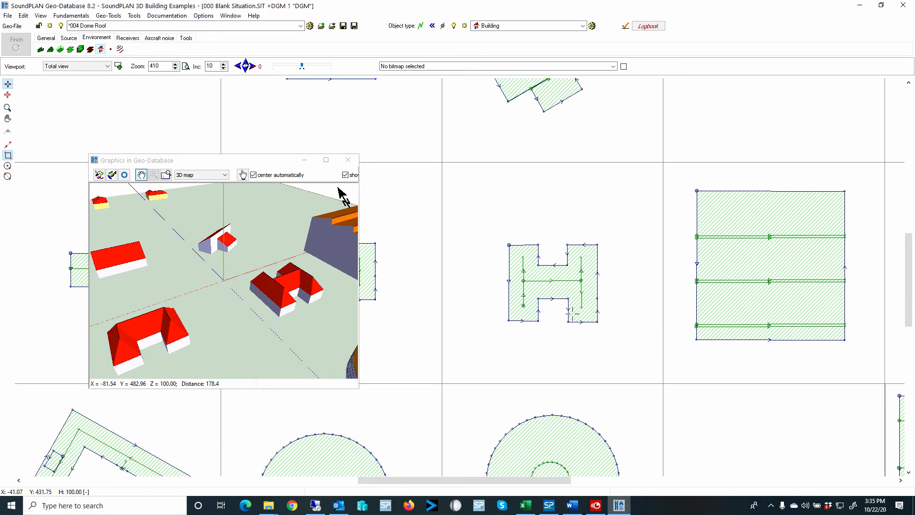
pyautogui.moveTo(213, 333); pyautogui.dragTo(322, 287)
pyautogui.moveTo(281, 326); pyautogui.dragTo(387, 278)
pyautogui.click(407, 283)
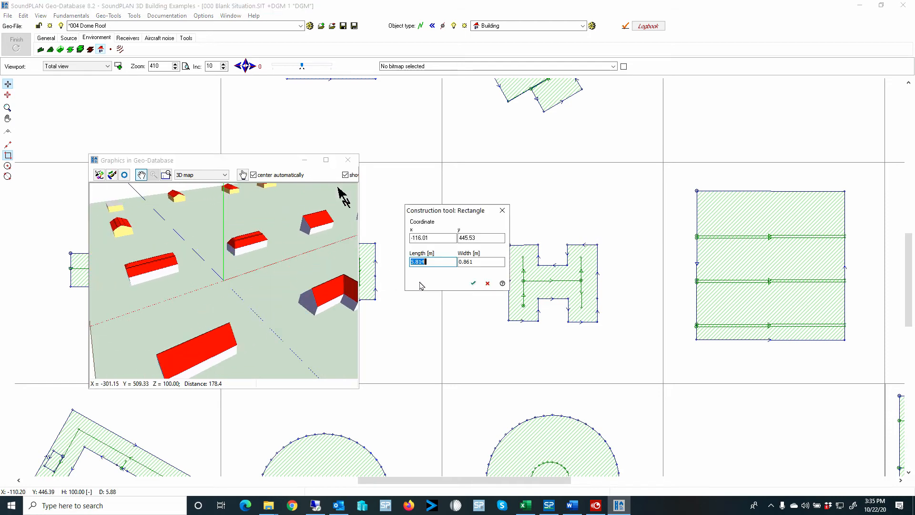
pyautogui.click(492, 285)
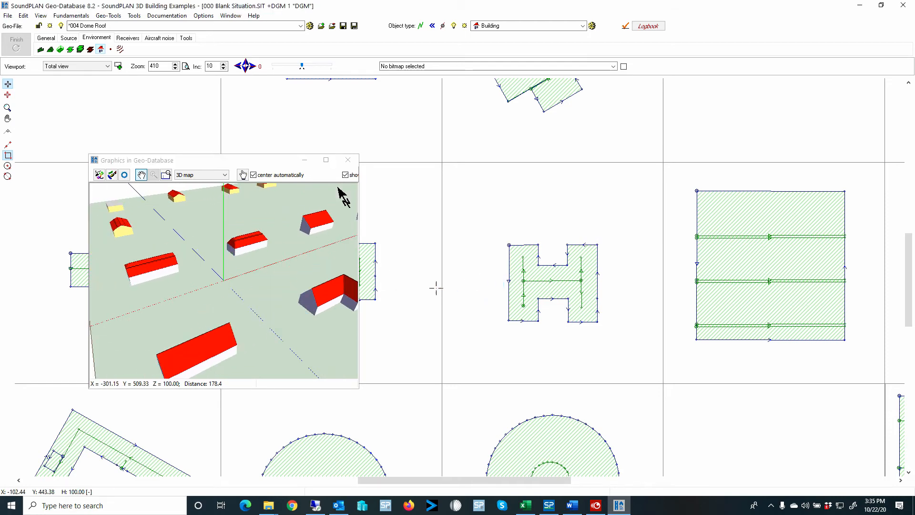
# - Compare the ridge lines of the U-shaped, L-shaped, rectangular and three-ridge-line buildings in plan
pyautogui.moveTo(435, 288); pyautogui.dragTo(664, 284)
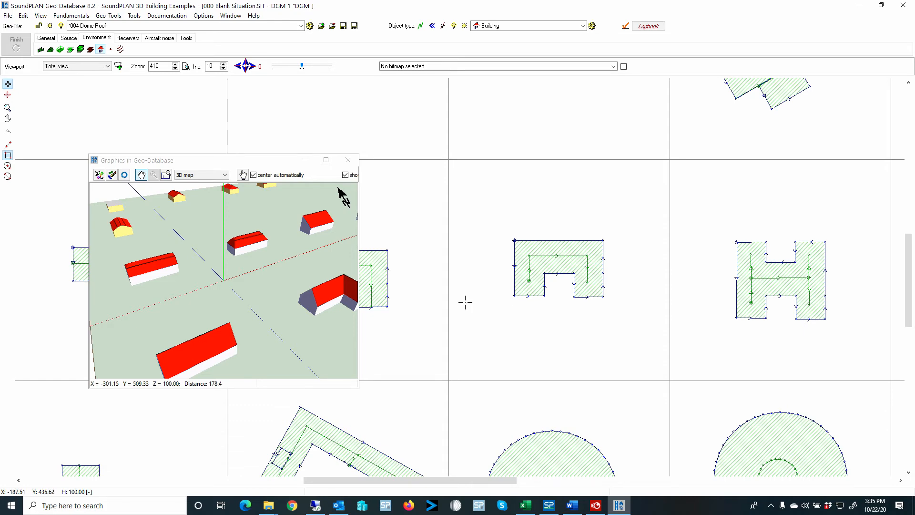
pyautogui.moveTo(447, 301); pyautogui.dragTo(636, 302)
pyautogui.moveTo(537, 315); pyautogui.dragTo(608, 288)
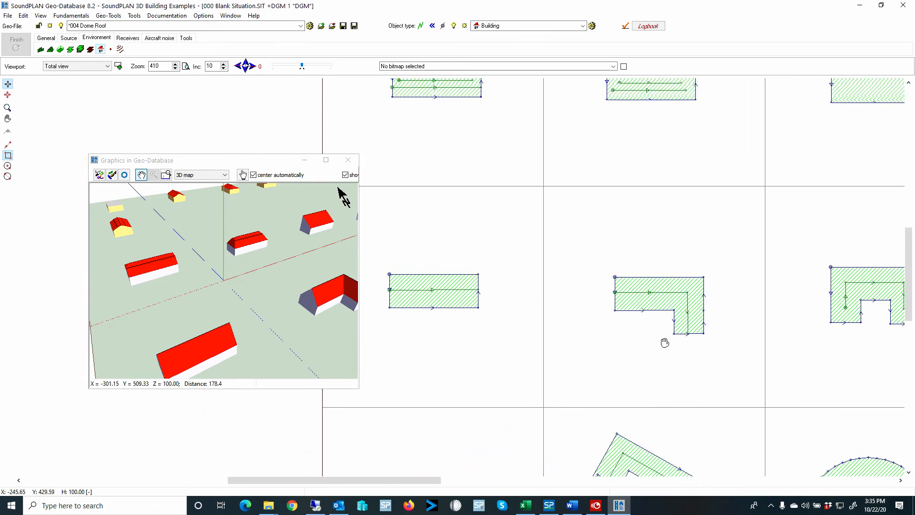
pyautogui.moveTo(592, 235); pyautogui.dragTo(593, 376)
pyautogui.scroll(4, 438, 246)
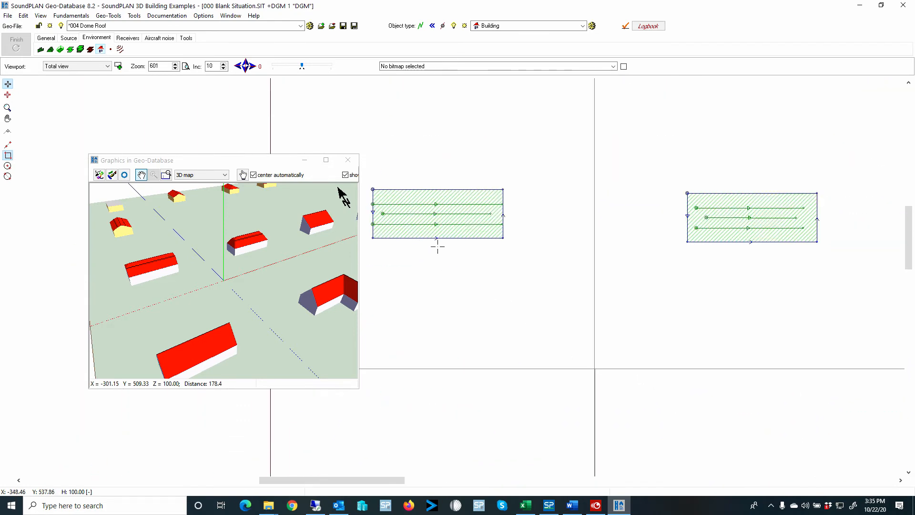
# - View the rectangular buildings with three roof lines from their gable ends in the 3D map
pyautogui.moveTo(221, 284); pyautogui.dragTo(257, 356)
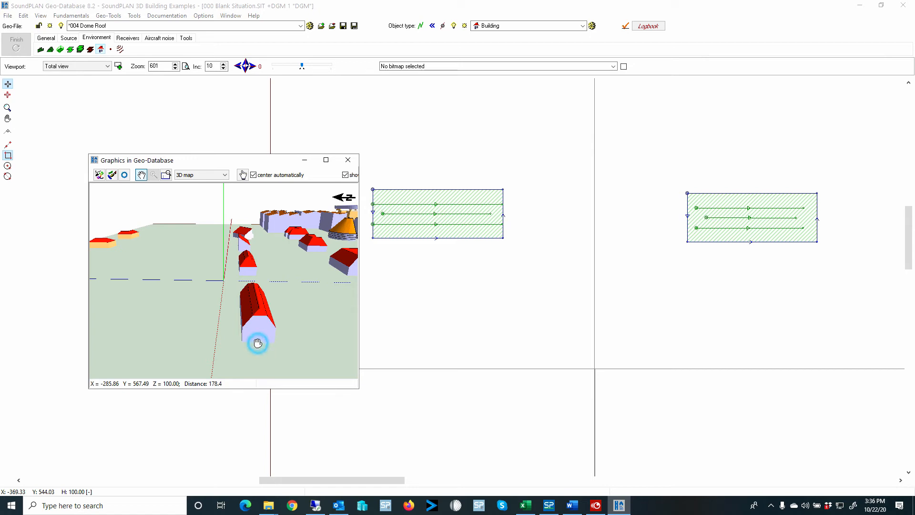
pyautogui.moveTo(257, 342); pyautogui.dragTo(260, 342)
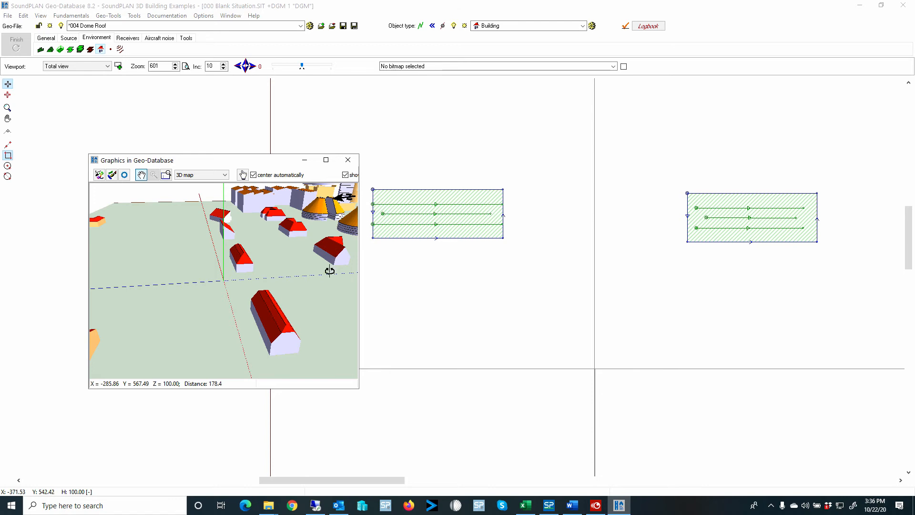
pyautogui.moveTo(276, 288); pyautogui.dragTo(268, 404)
pyautogui.scroll(3, 261, 353)
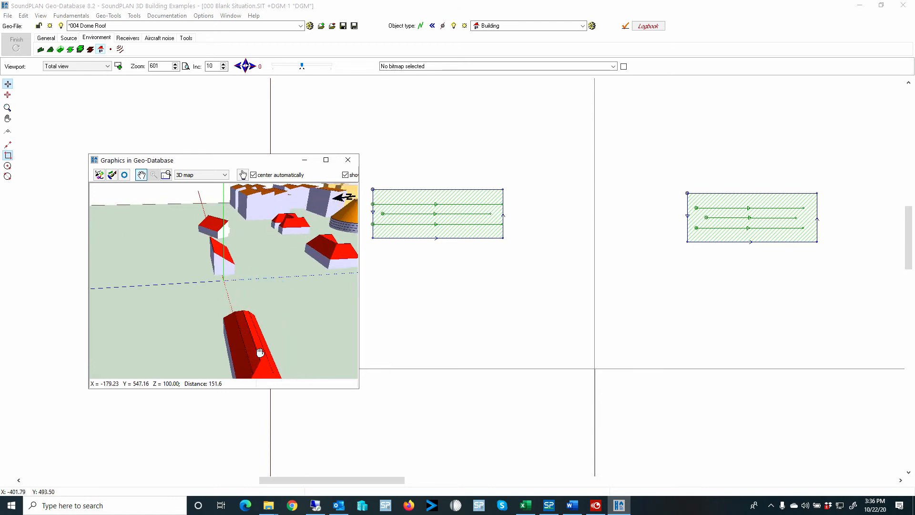
pyautogui.doubleClick(256, 343)
pyautogui.scroll(2, 232, 305)
# - View the single-slope roof building and the neighbouring pair of adjoining single-slope buildings in the 3D map
pyautogui.moveTo(227, 320); pyautogui.dragTo(218, 382)
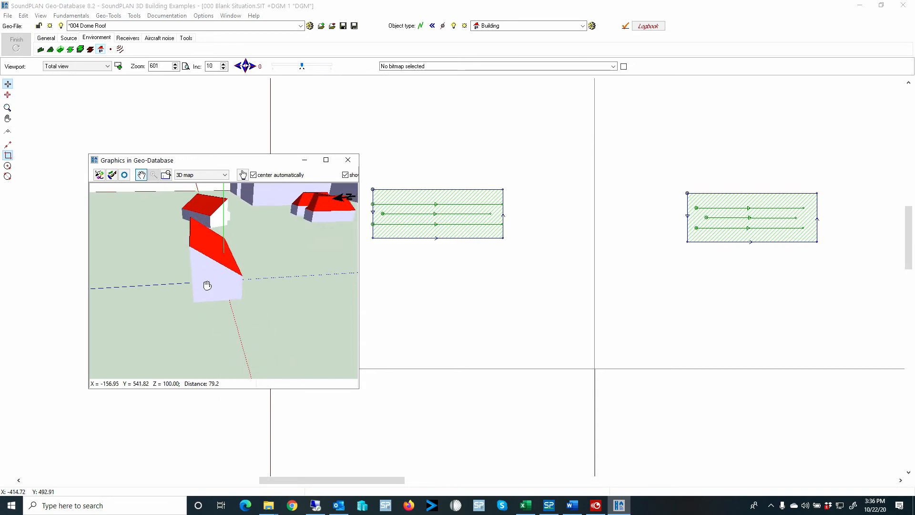
pyautogui.moveTo(207, 286); pyautogui.dragTo(218, 370)
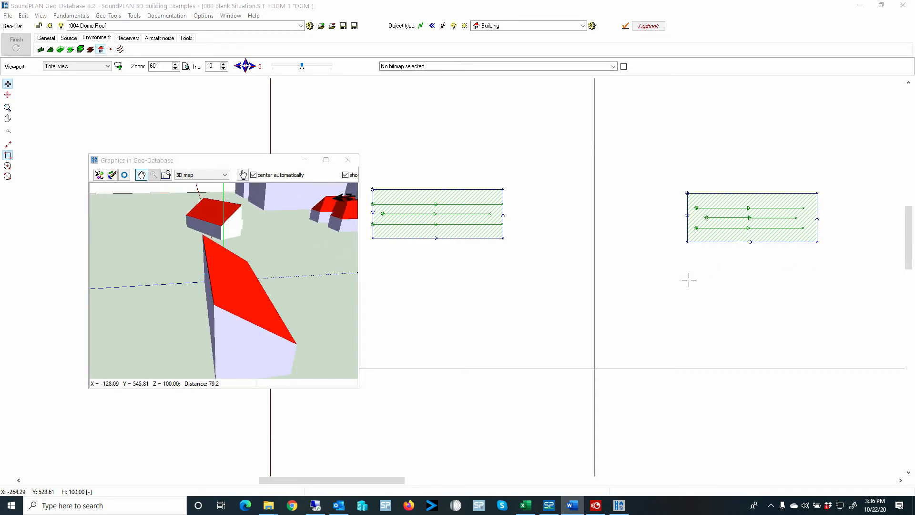
pyautogui.moveTo(286, 333); pyautogui.dragTo(267, 331)
pyautogui.moveTo(296, 284); pyautogui.dragTo(236, 299)
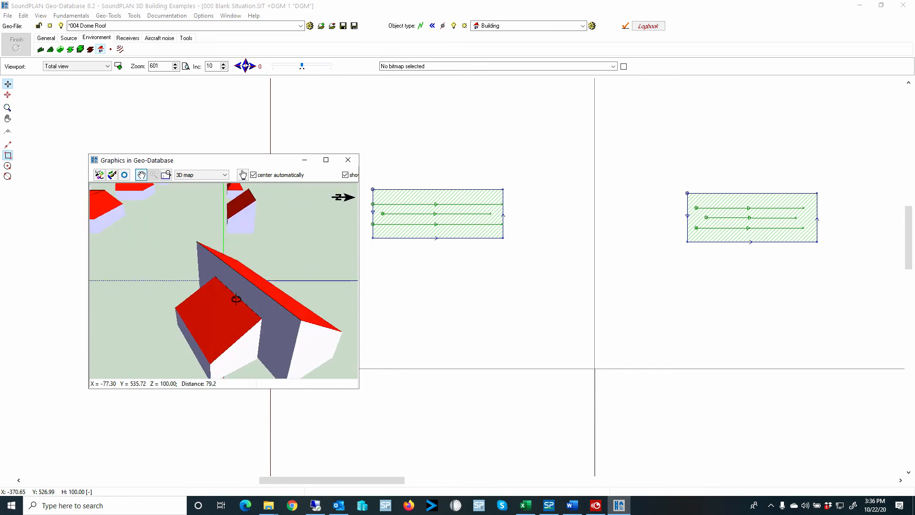
# - Examine the single-slope building's roof line along its upper edge in plan
pyautogui.moveTo(748, 273); pyautogui.dragTo(338, 277)
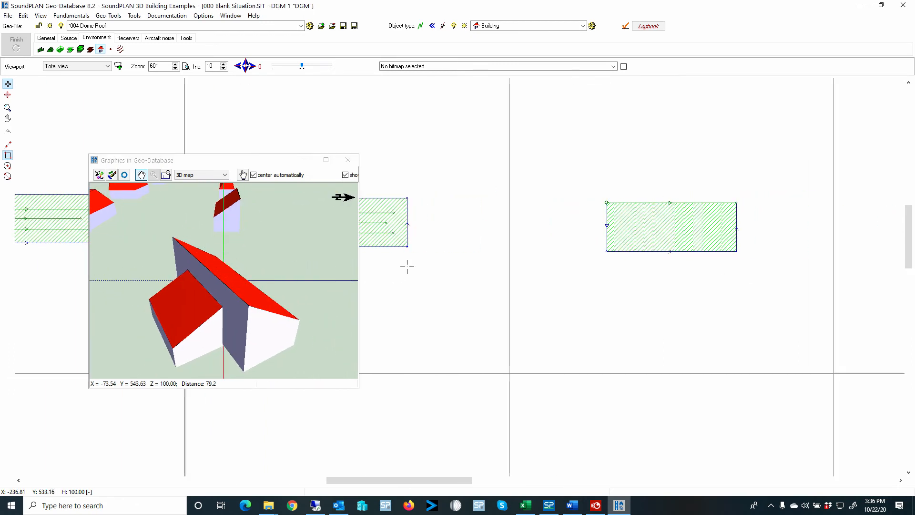
pyautogui.moveTo(679, 284); pyautogui.dragTo(545, 310)
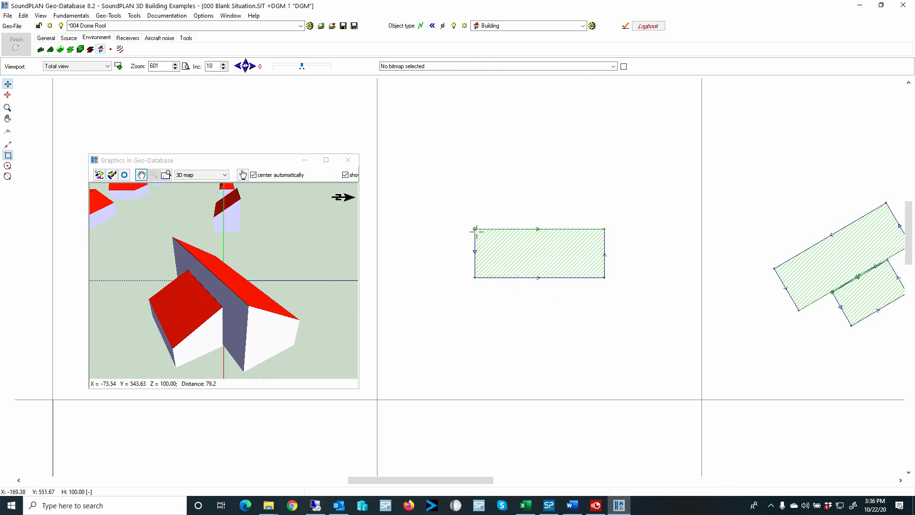
pyautogui.scroll(5, 475, 232)
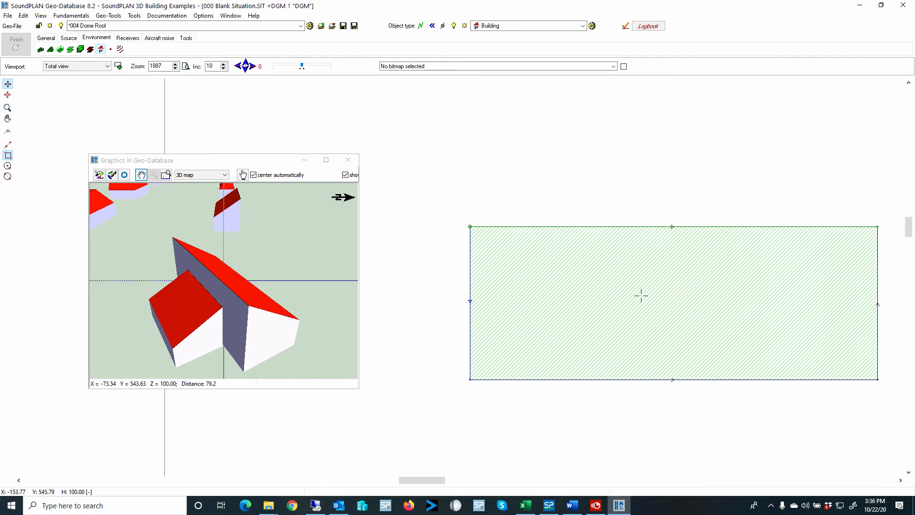
# - Close the 3D map and view the complete grid of building examples in plan
pyautogui.click(348, 160)
pyautogui.scroll(-5, 476, 226)
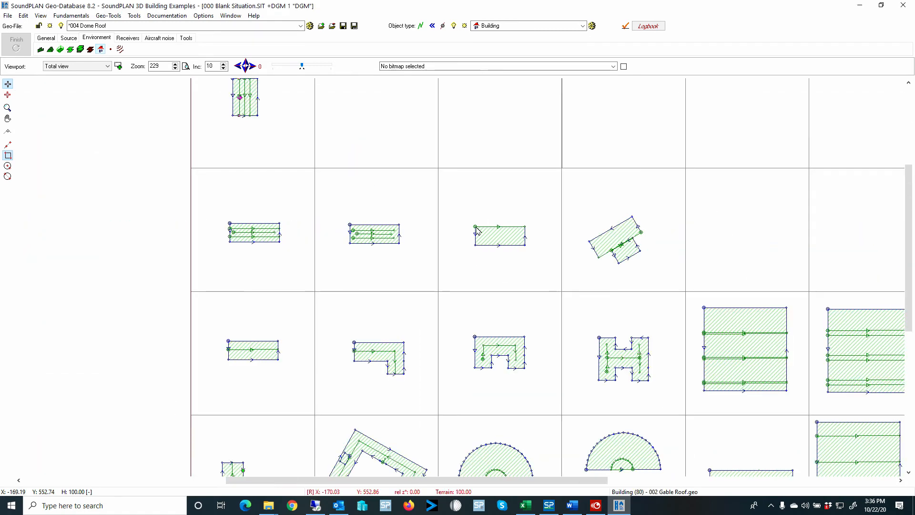
pyautogui.moveTo(615, 272); pyautogui.dragTo(484, 267)
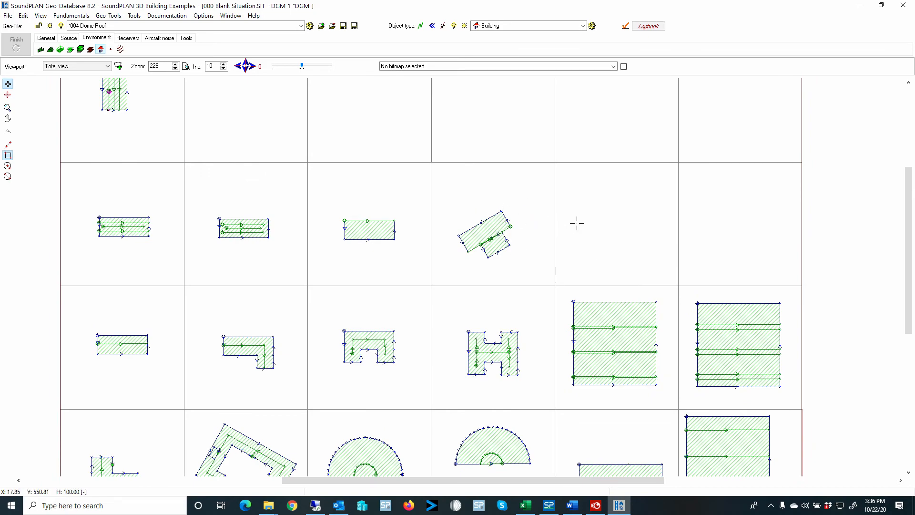
pyautogui.moveTo(537, 272)
pyautogui.mouseDown()
pyautogui.moveTo(480, 196)
pyautogui.moveTo(465, 147)
pyautogui.moveTo(564, 155)
pyautogui.mouseUp()
pyautogui.scroll(-4, 335, 340)
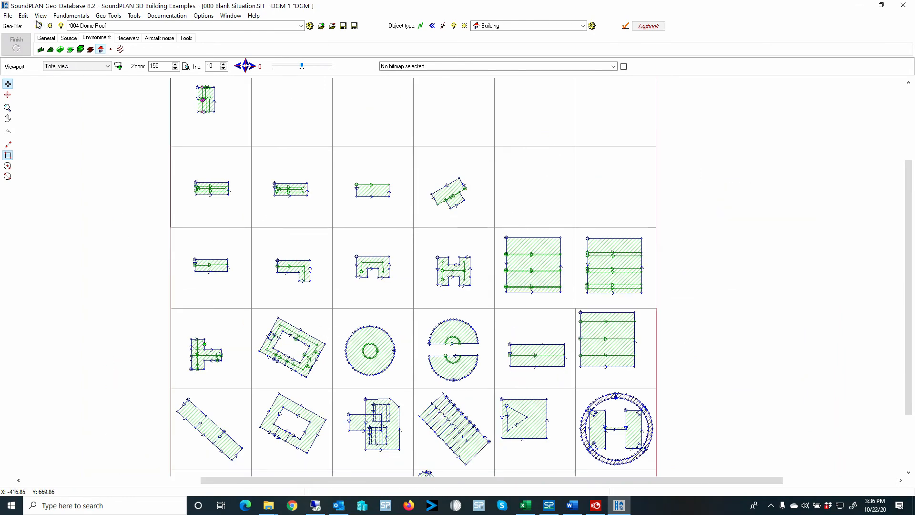
pyautogui.scroll(-4, 317, 245)
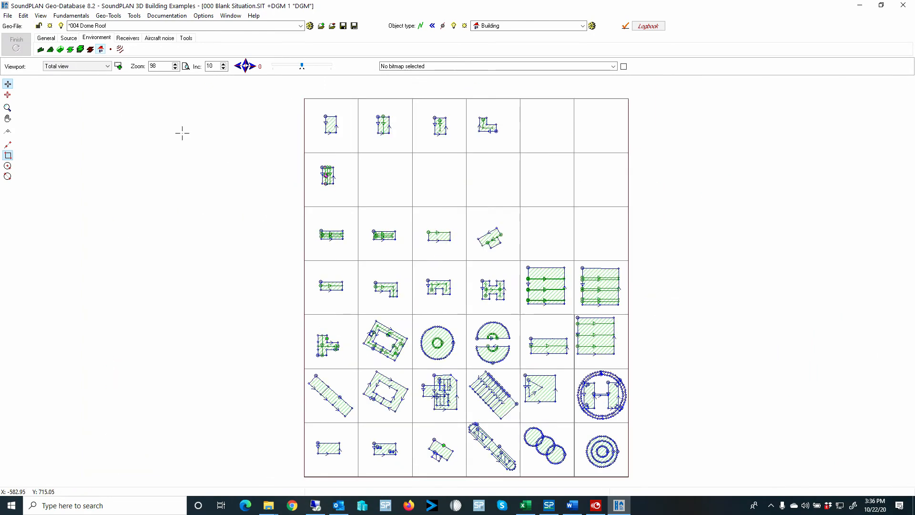
# - View all building examples together in the 3D map from several directions, and close the map
pyautogui.click(41, 16)
pyautogui.click(72, 131)
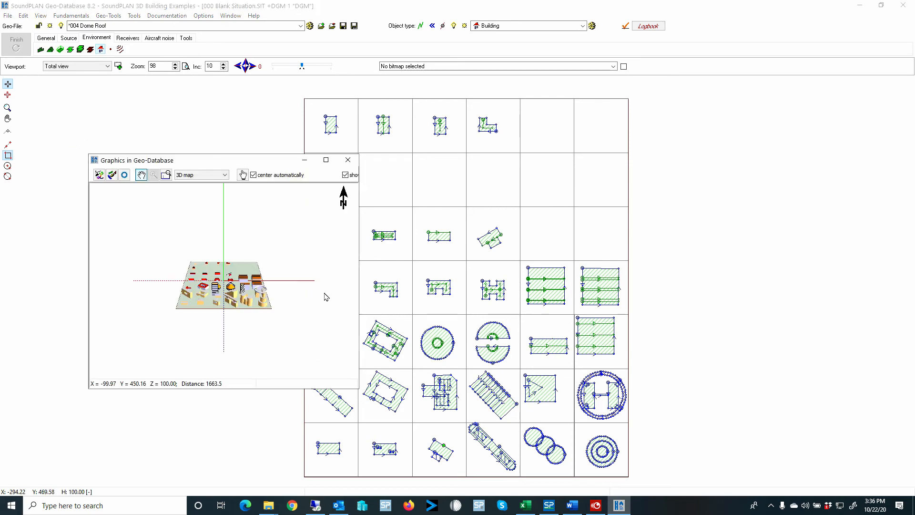
pyautogui.scroll(5, 228, 286)
pyautogui.moveTo(235, 306); pyautogui.dragTo(292, 316)
pyautogui.scroll(3, 242, 277)
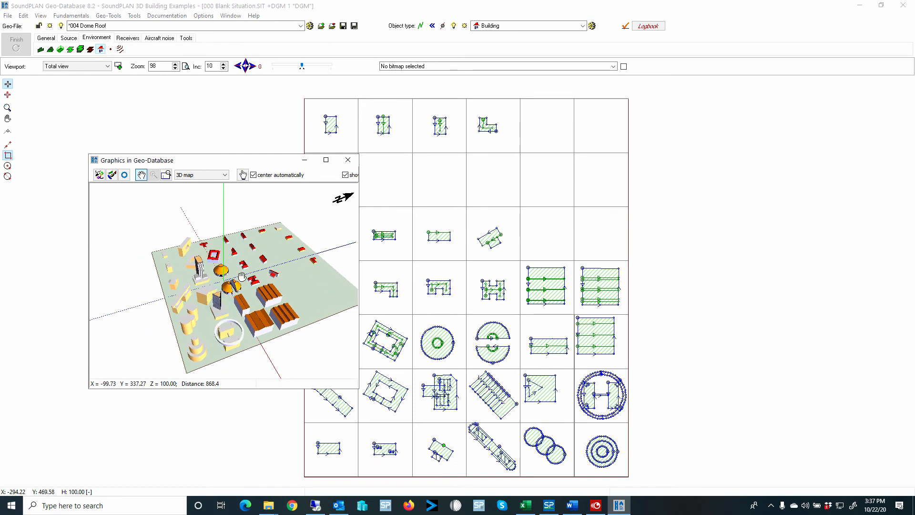
pyautogui.moveTo(244, 284); pyautogui.dragTo(253, 290)
pyautogui.click(348, 159)
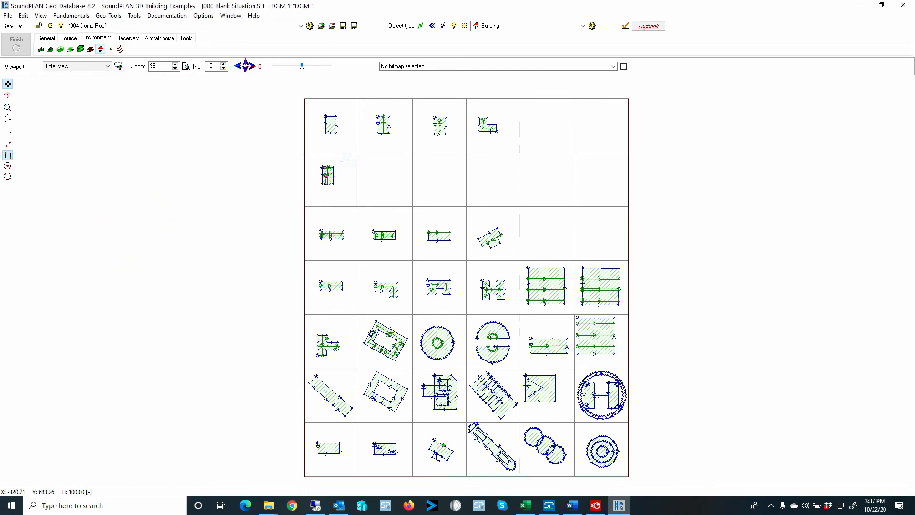
# - Close the Geo-Database without saving the changes and switch to SoundPLAN Graphics
pyautogui.click(903, 5)
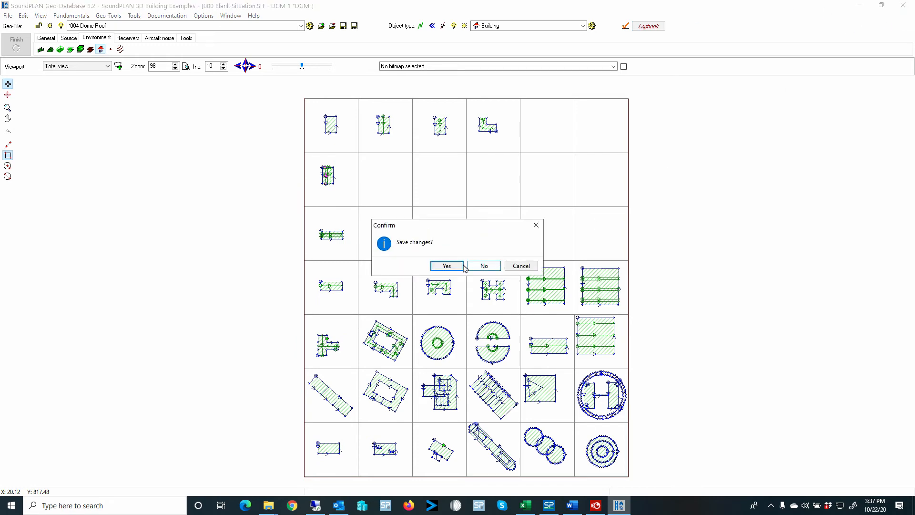
pyautogui.click(484, 266)
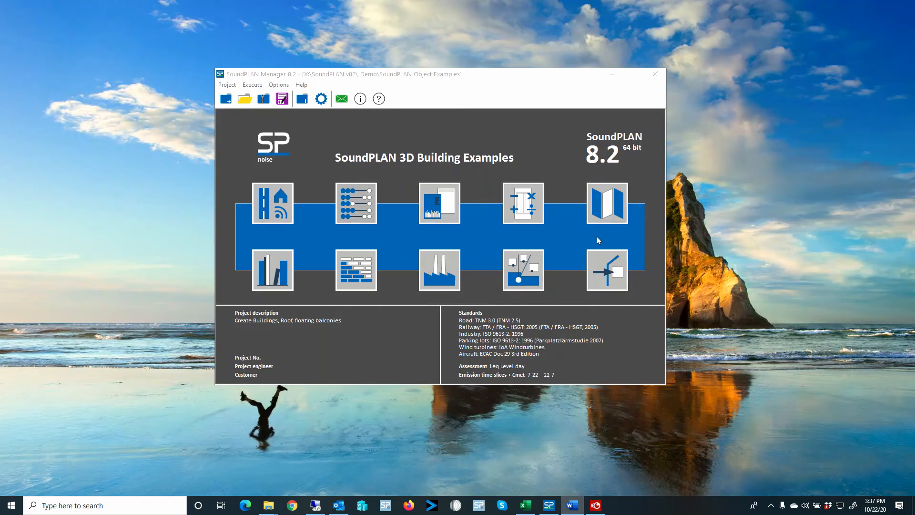
pyautogui.click(610, 207)
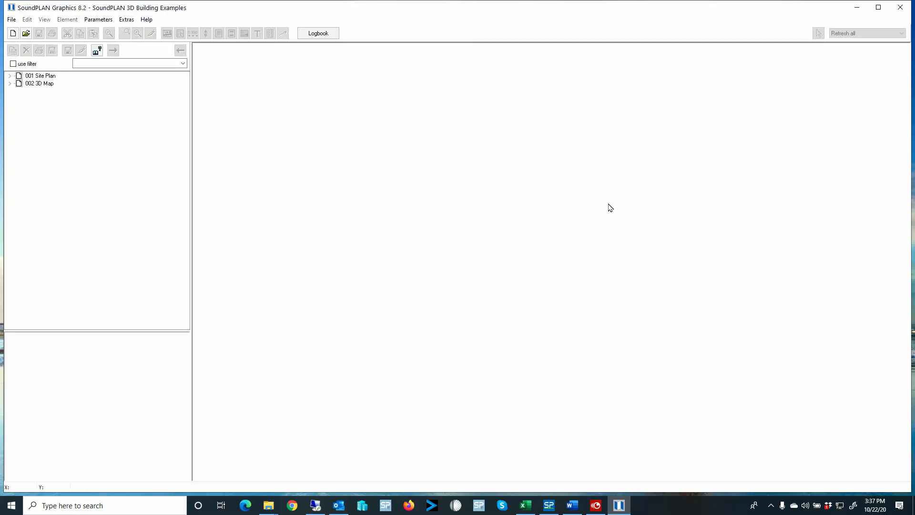
# - Open the 001 Site Plan sheet and preview the 002 3D Map sheet
pyautogui.click(42, 77)
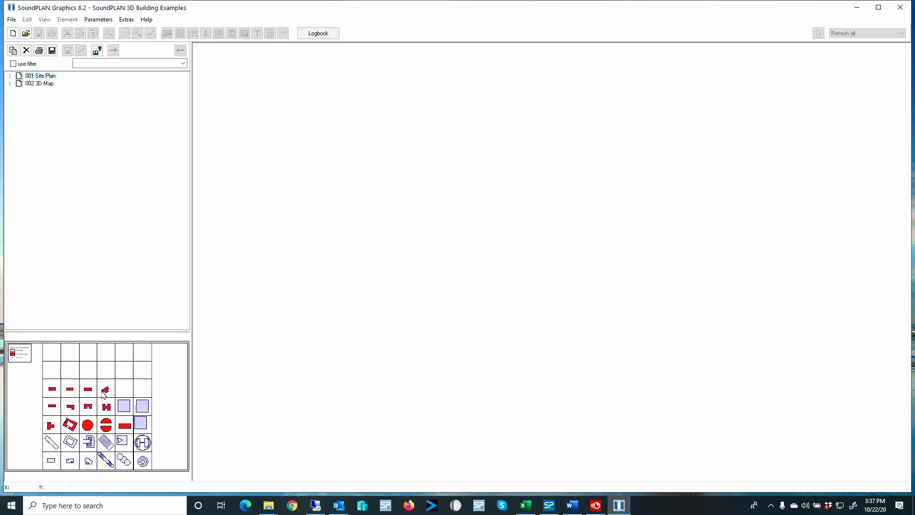
pyautogui.doubleClick(56, 76)
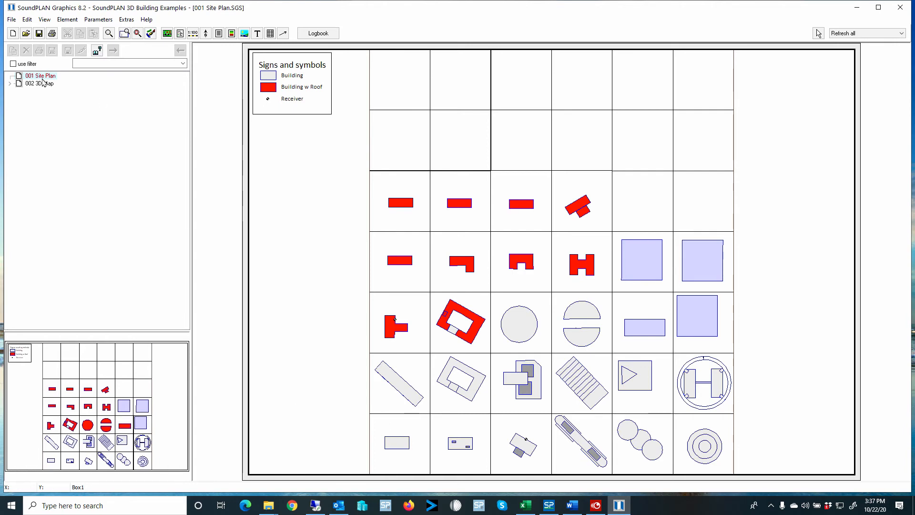
pyautogui.click(42, 84)
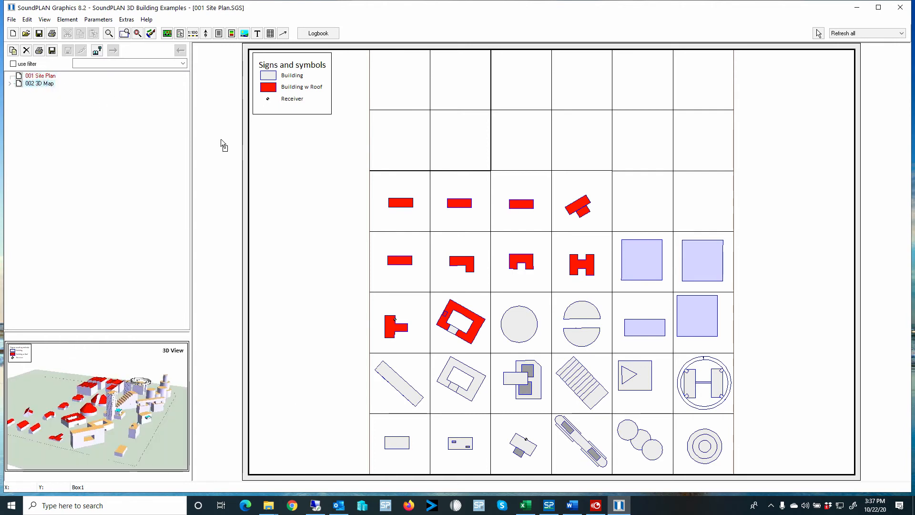
# - Open the 3D map on the 002 3D Map sheet for editing and bring up its map object types
pyautogui.moveTo(384, 215); pyautogui.dragTo(386, 217)
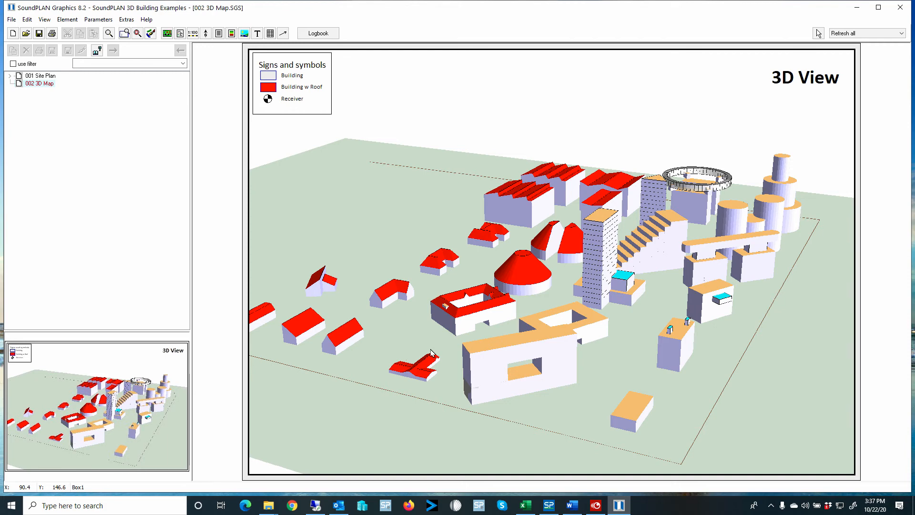
pyautogui.doubleClick(505, 219)
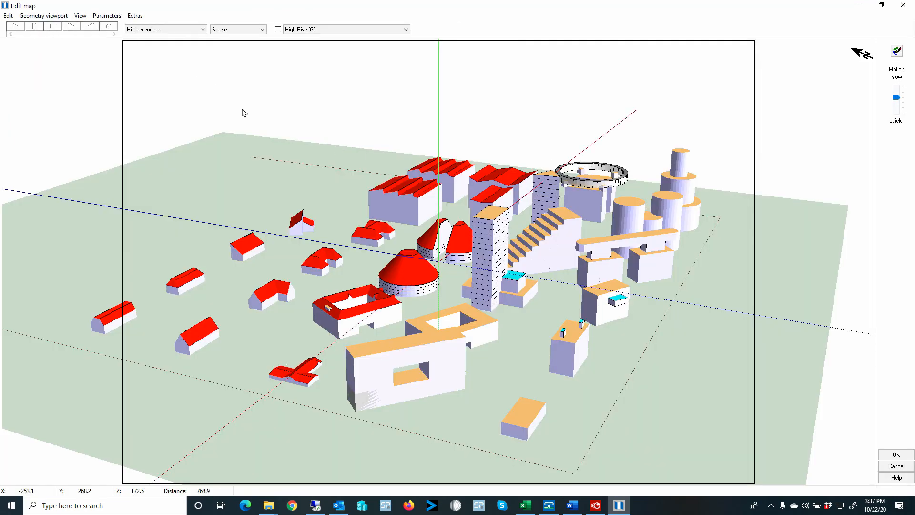
pyautogui.rightClick(438, 167)
pyautogui.click(460, 172)
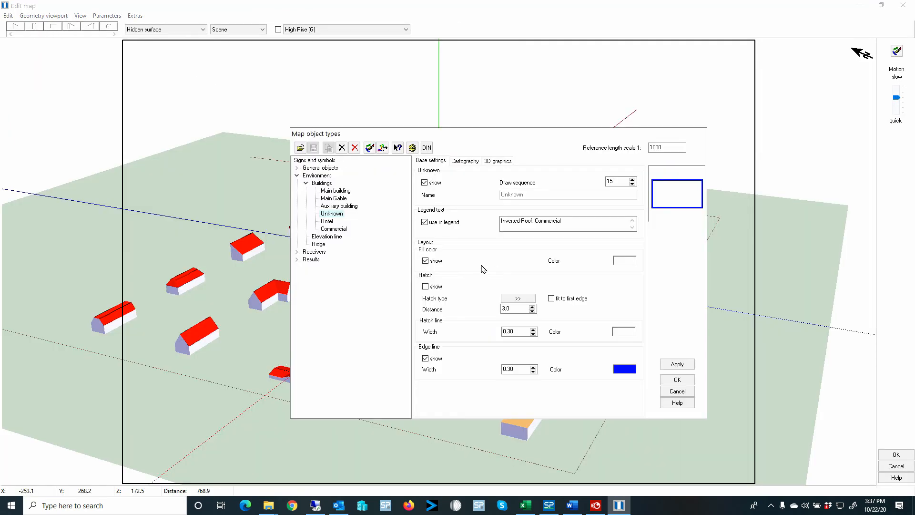
# - Examine the Main building type's base, cartography and 3D graphics settings and compare them with the buildings in the 3D map
pyautogui.click(320, 184)
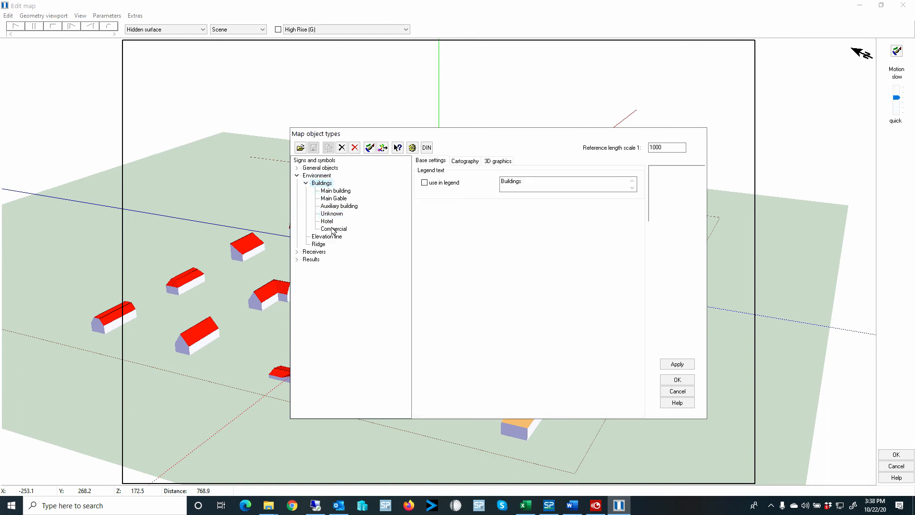
pyautogui.click(334, 191)
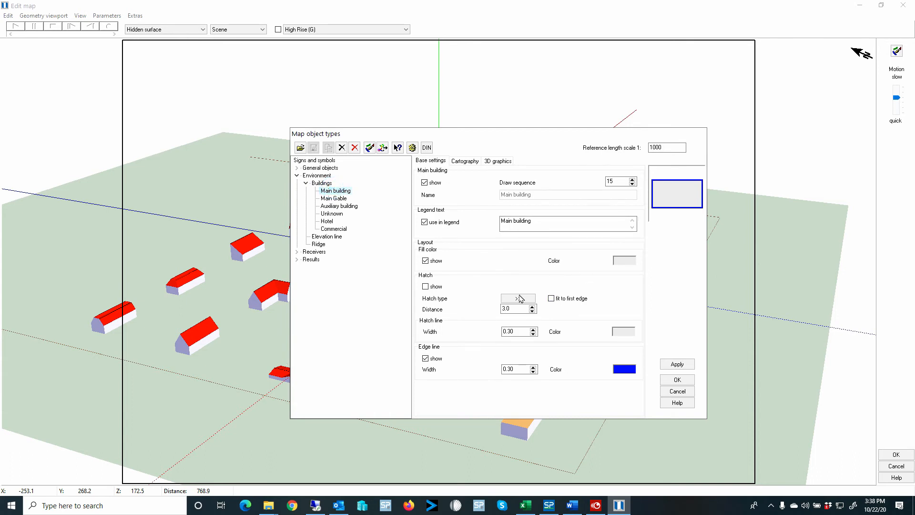
pyautogui.click(425, 359)
pyautogui.click(465, 161)
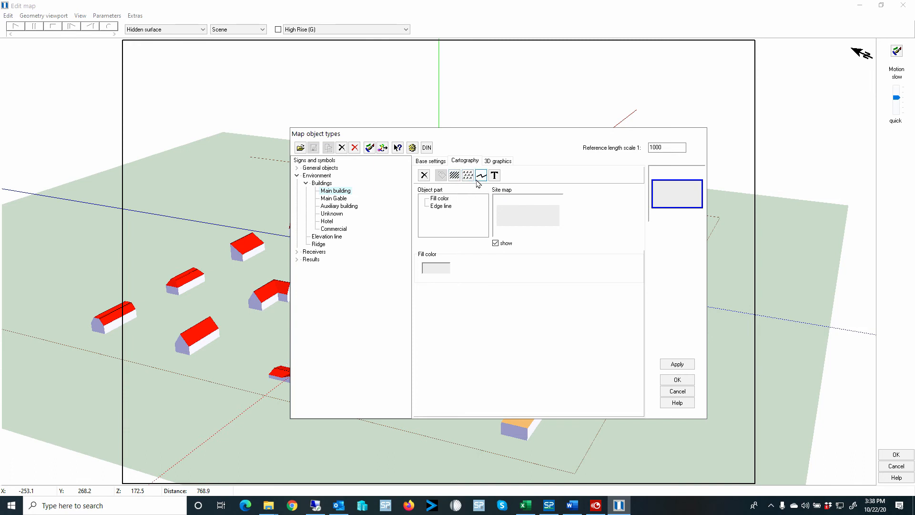
pyautogui.click(496, 161)
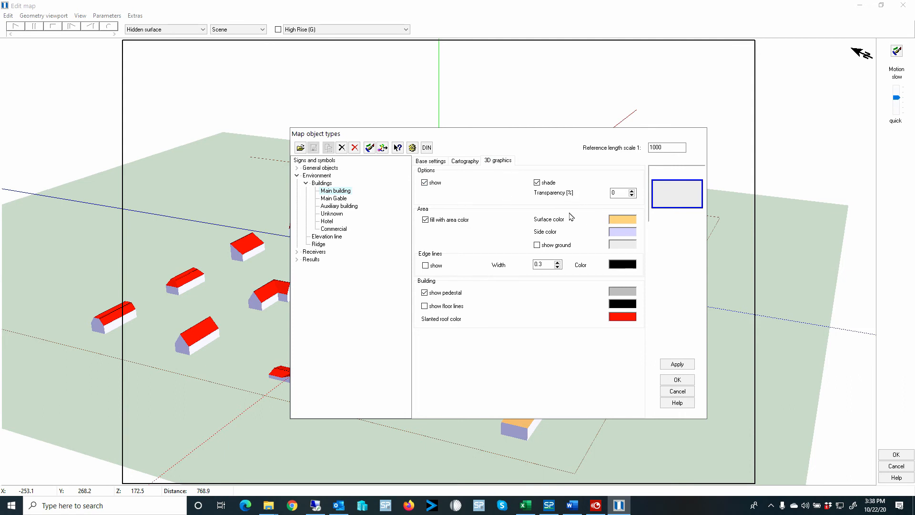
pyautogui.moveTo(505, 134); pyautogui.dragTo(449, 286)
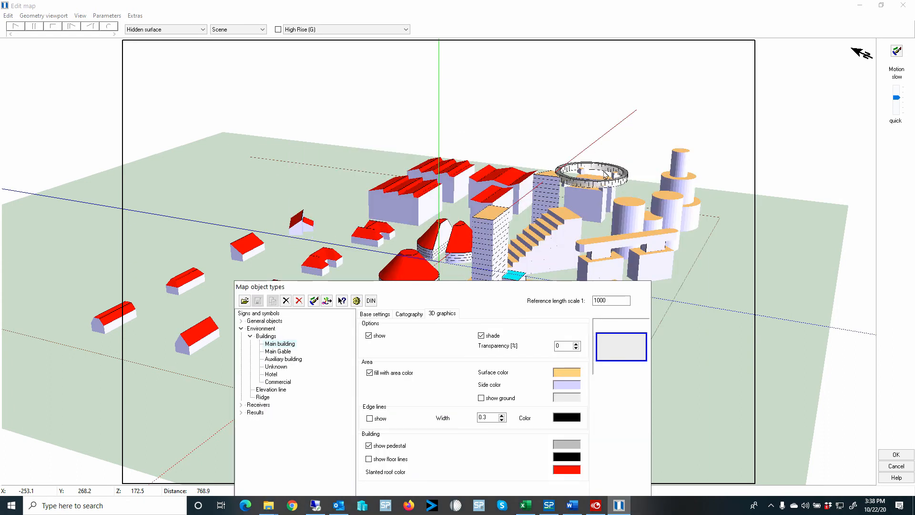
pyautogui.moveTo(495, 288); pyautogui.dragTo(467, 165)
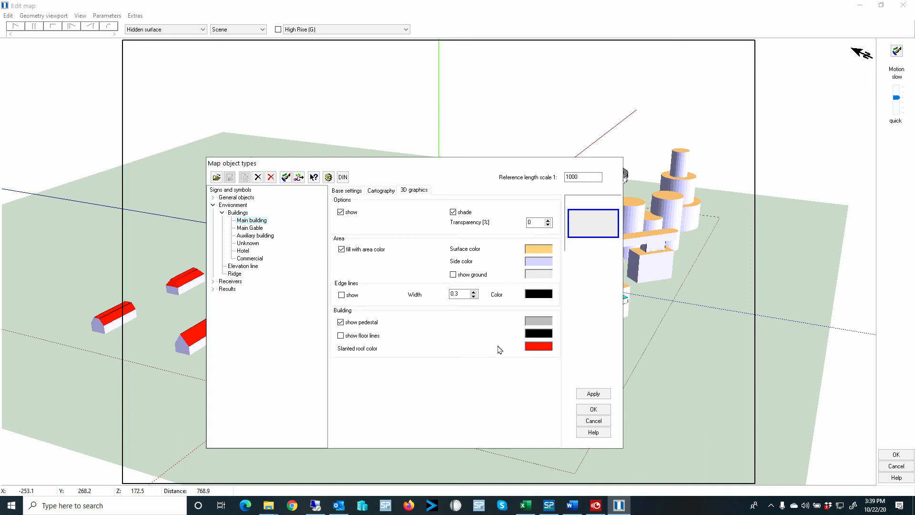
pyautogui.moveTo(527, 165); pyautogui.dragTo(350, 157)
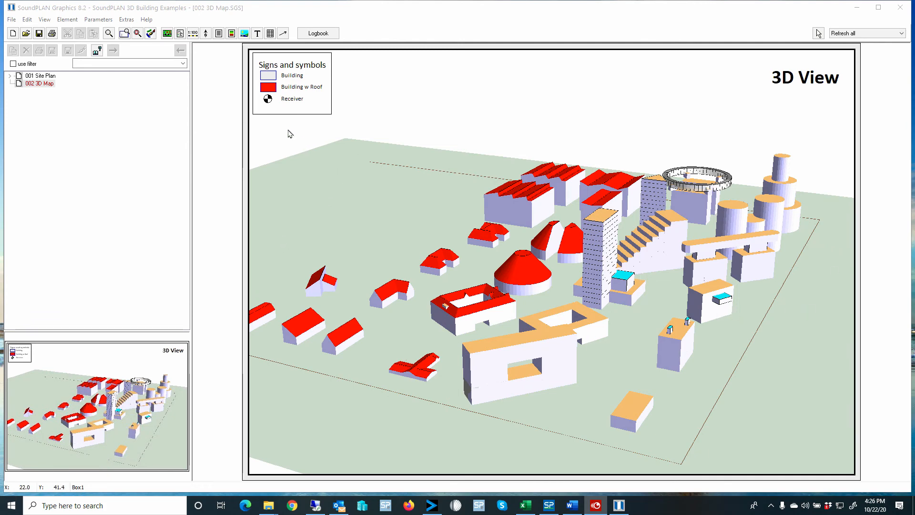
# - Open the object types in the project from the 002 3D Map sheet
pyautogui.click(97, 19)
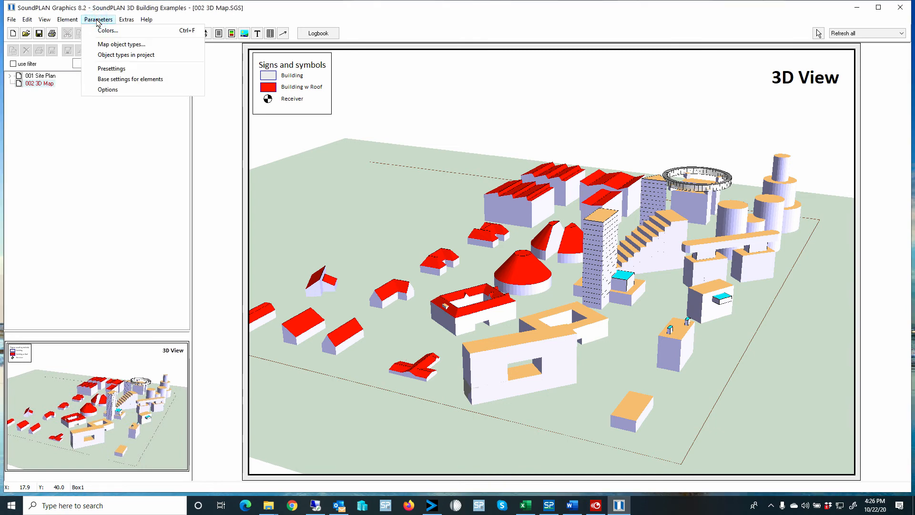
pyautogui.click(114, 56)
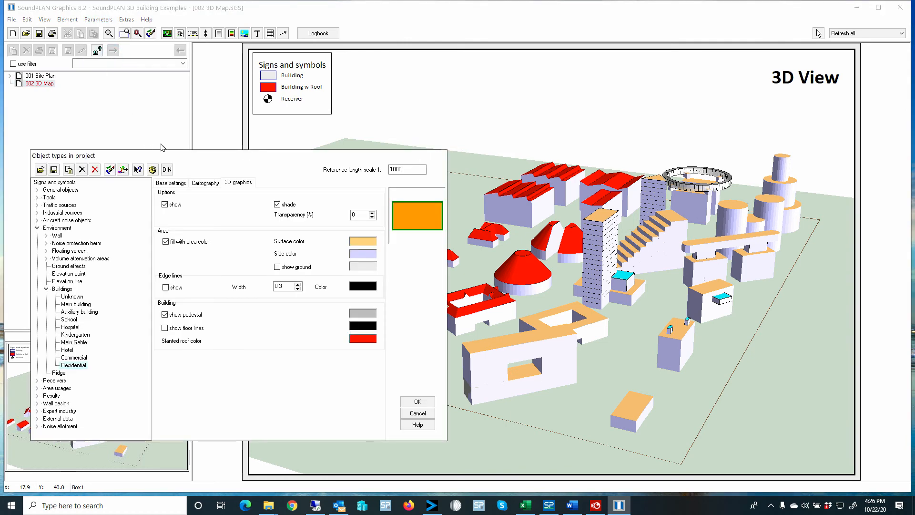
pyautogui.moveTo(180, 155); pyautogui.dragTo(311, 83)
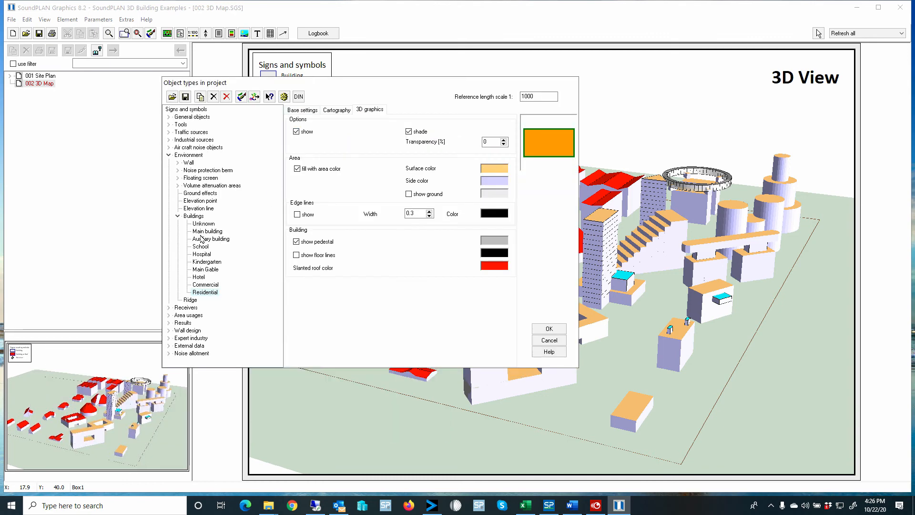
# - Compare the 3D graphics settings of the Main building and Auxiliary building types under Buildings
pyautogui.click(191, 218)
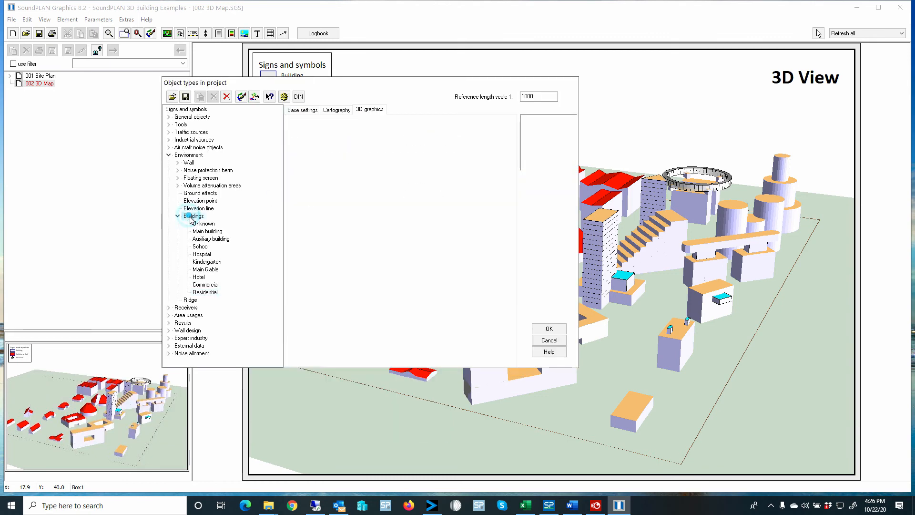
pyautogui.click(199, 232)
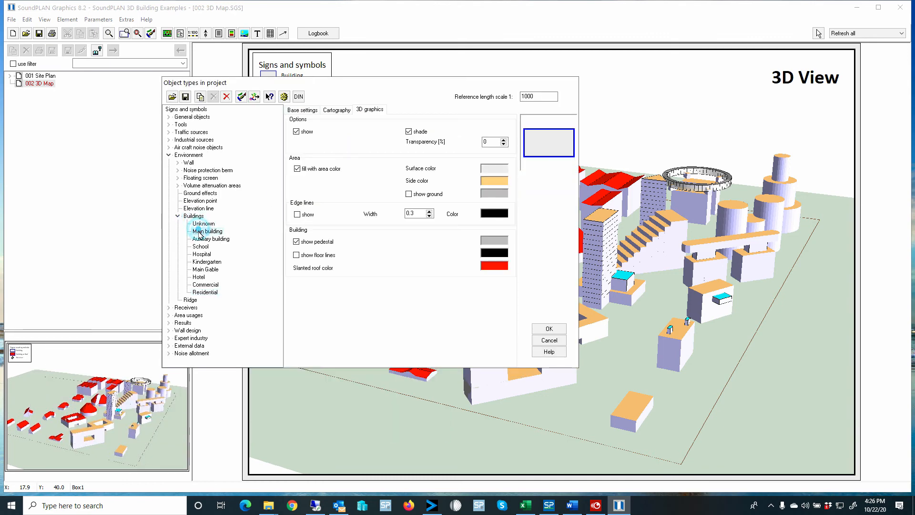
pyautogui.click(203, 239)
pyautogui.click(201, 232)
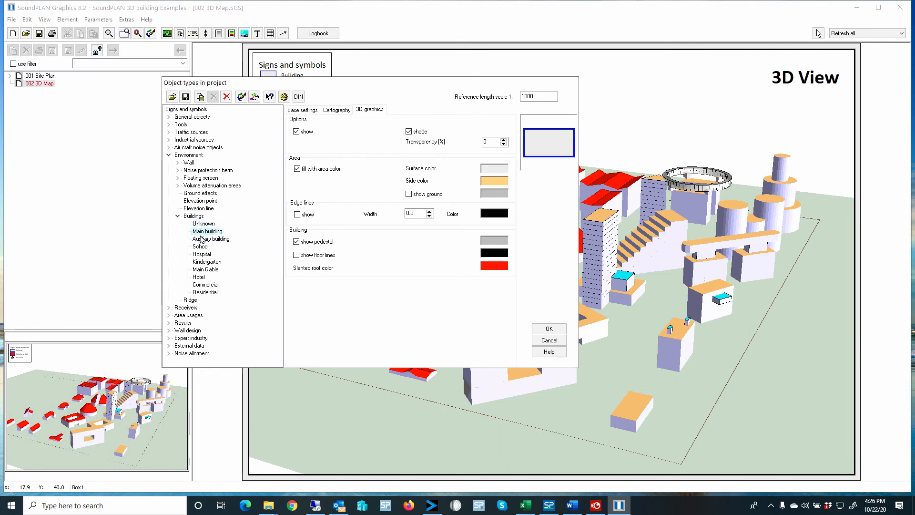
pyautogui.click(202, 239)
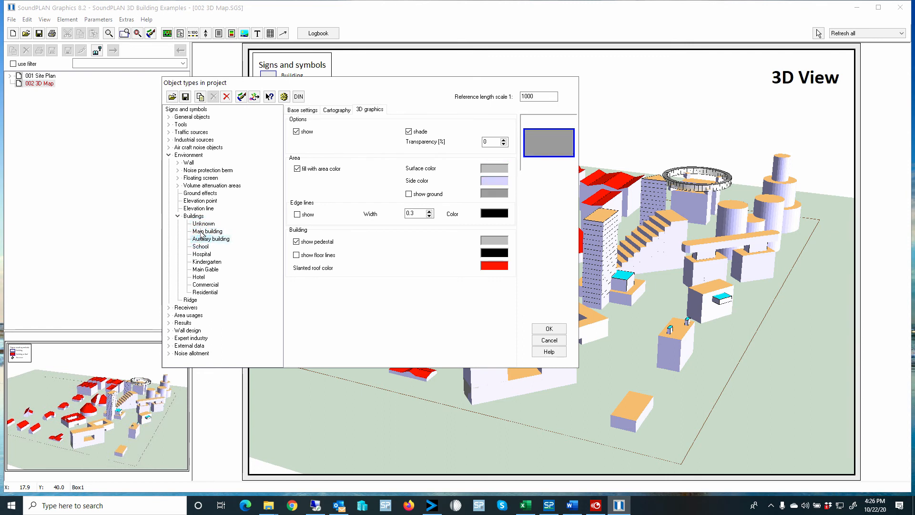
pyautogui.click(202, 232)
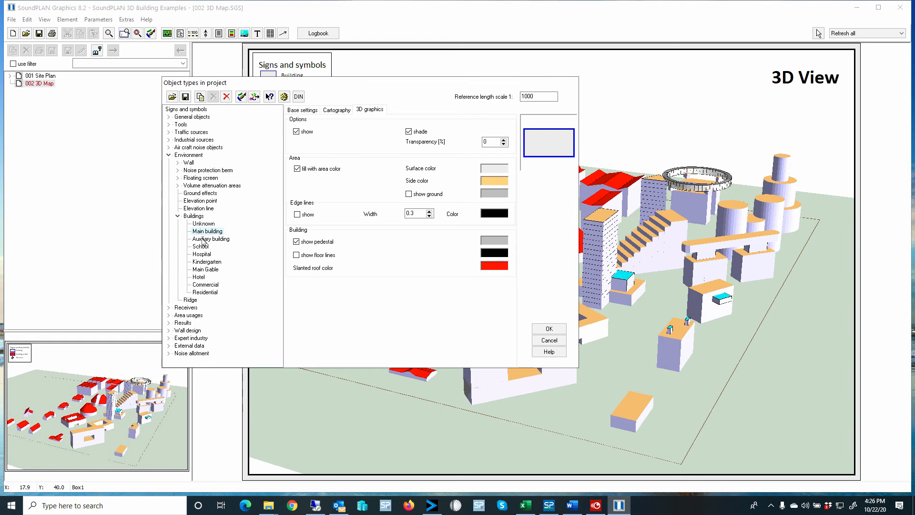
pyautogui.click(203, 239)
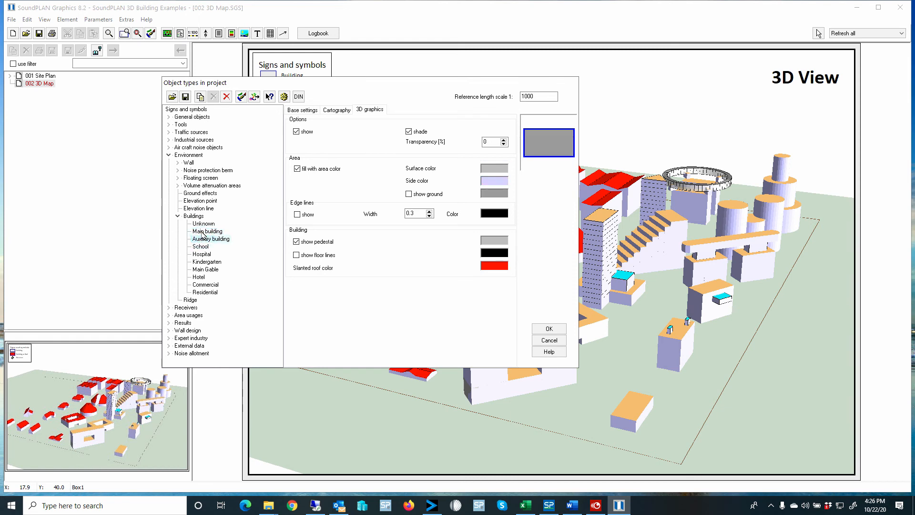
pyautogui.click(203, 232)
pyautogui.click(203, 239)
pyautogui.click(202, 232)
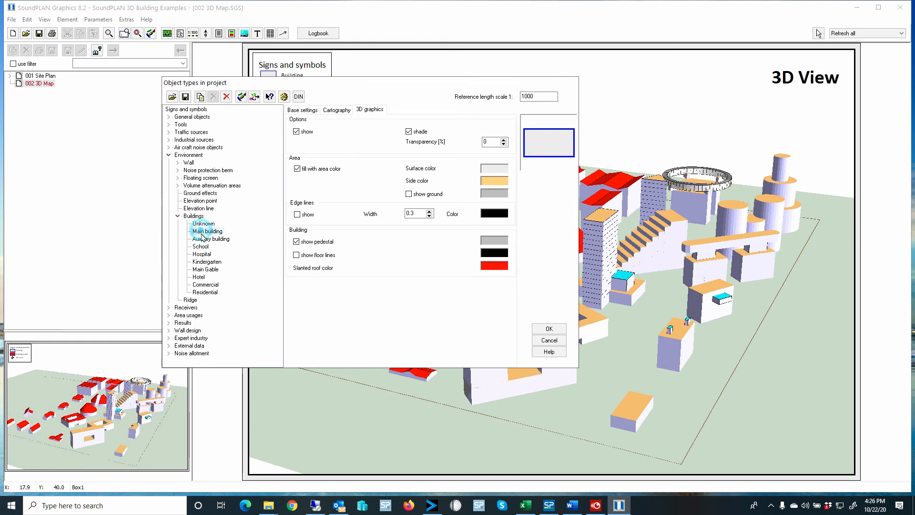
pyautogui.click(203, 239)
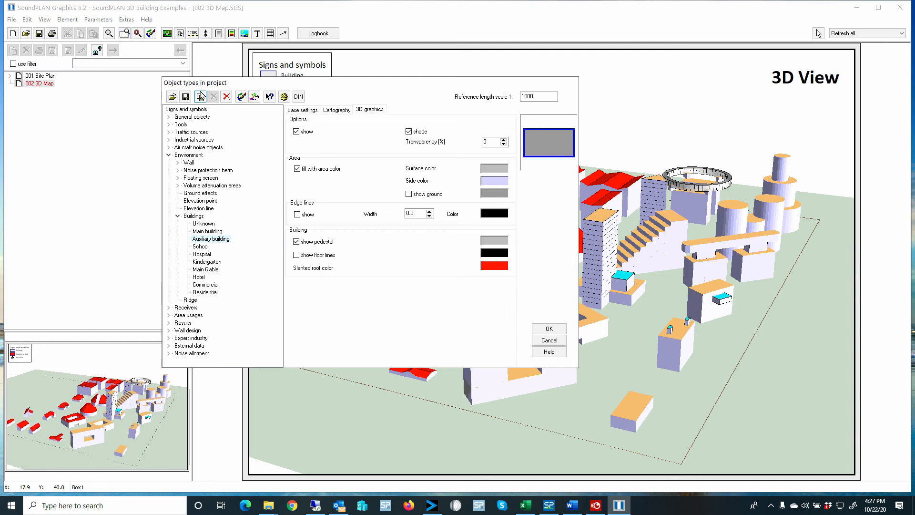
# - Duplicate the Auxiliary building object type and name the copy Residential Buildings
pyautogui.click(200, 96)
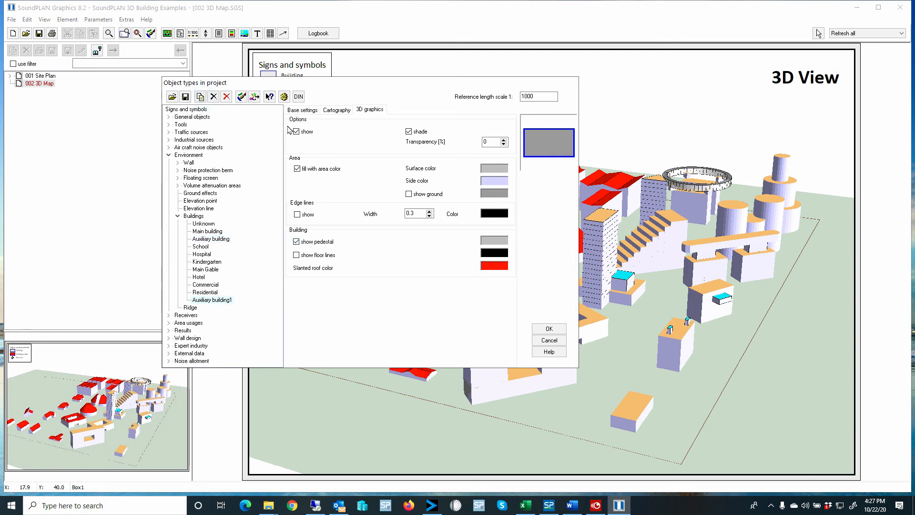
pyautogui.click(302, 110)
pyautogui.click(420, 144)
pyautogui.moveTo(419, 144); pyautogui.dragTo(325, 146)
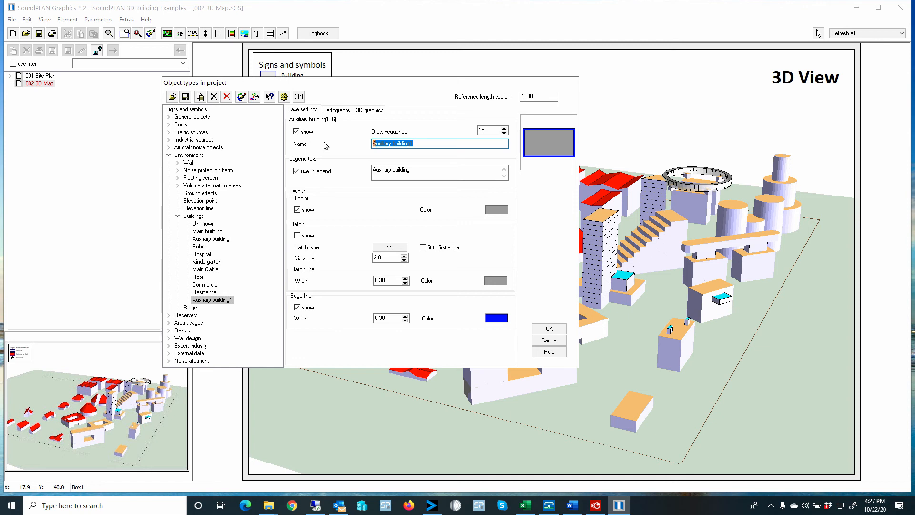
pyautogui.write('H')
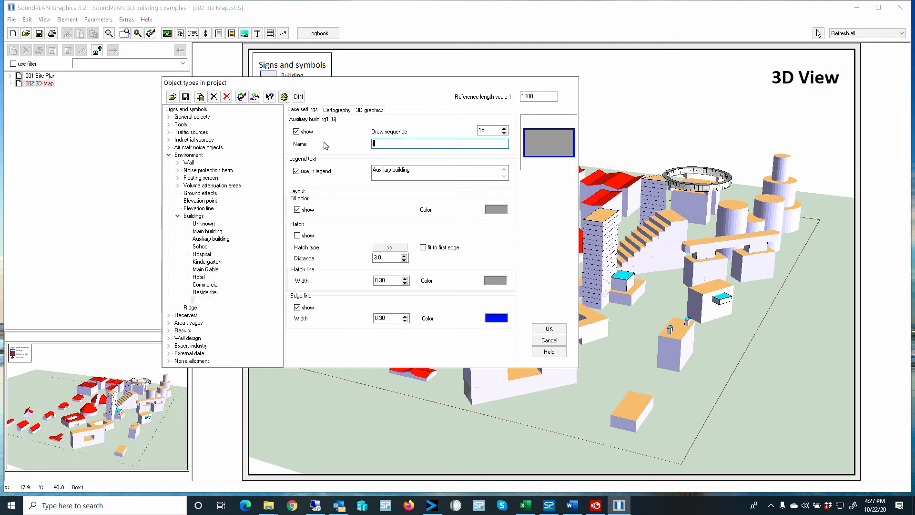
pyautogui.write('esidential Buildings')
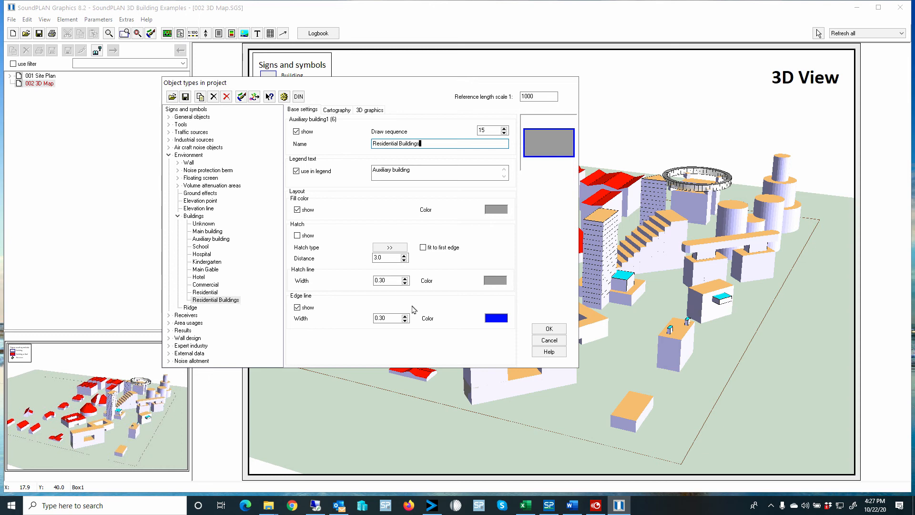
# - Give the Residential Buildings type a dark green fill, an orange 3D surface color and a light cyan side color, and accept the changes
pyautogui.click(499, 213)
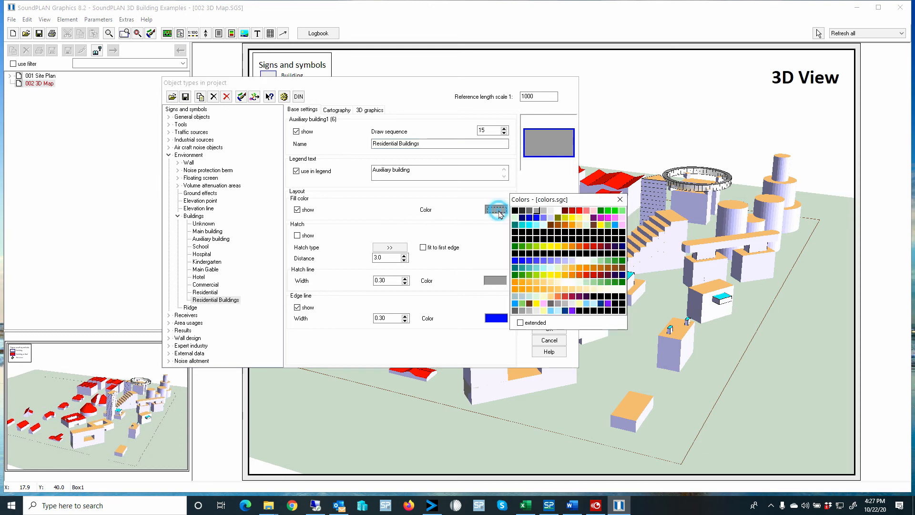
pyautogui.click(622, 262)
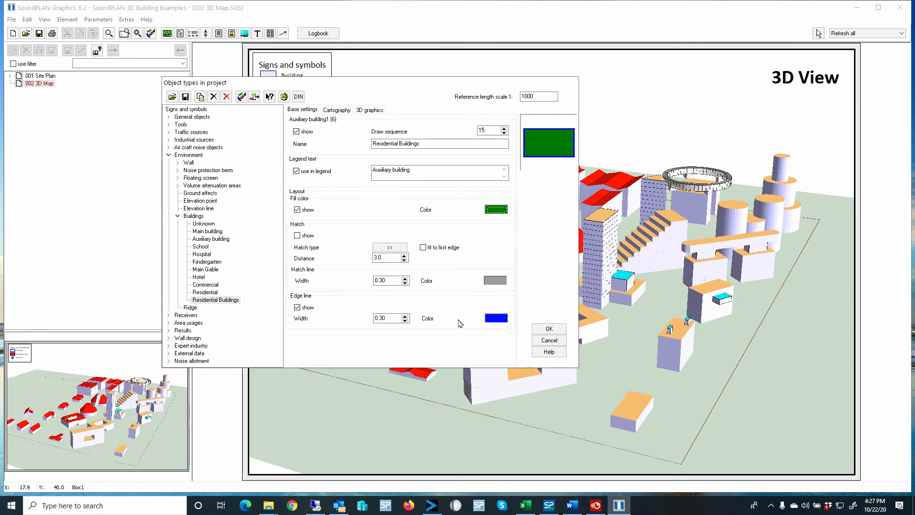
pyautogui.click(373, 110)
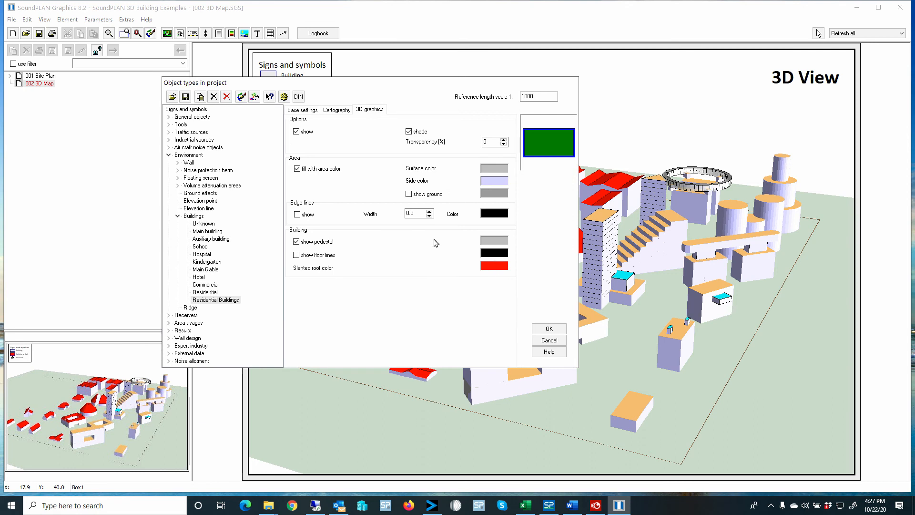
pyautogui.click(496, 169)
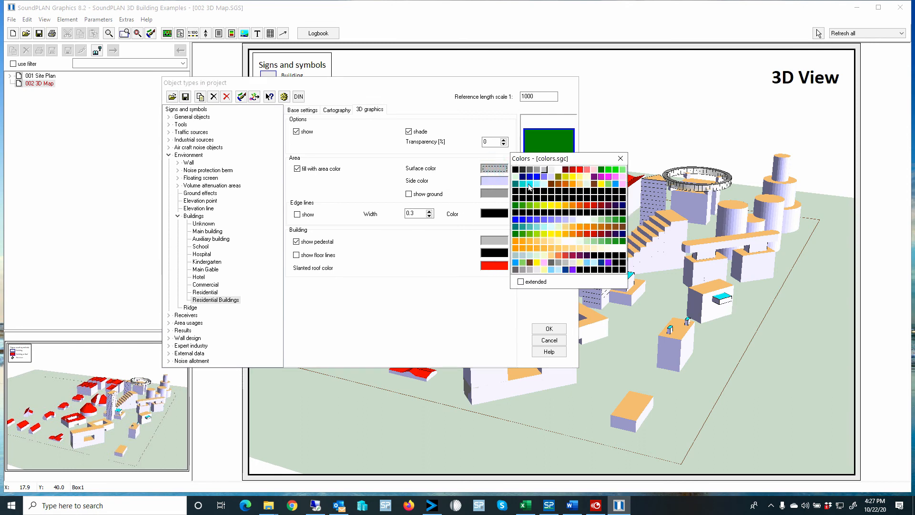
pyautogui.click(575, 185)
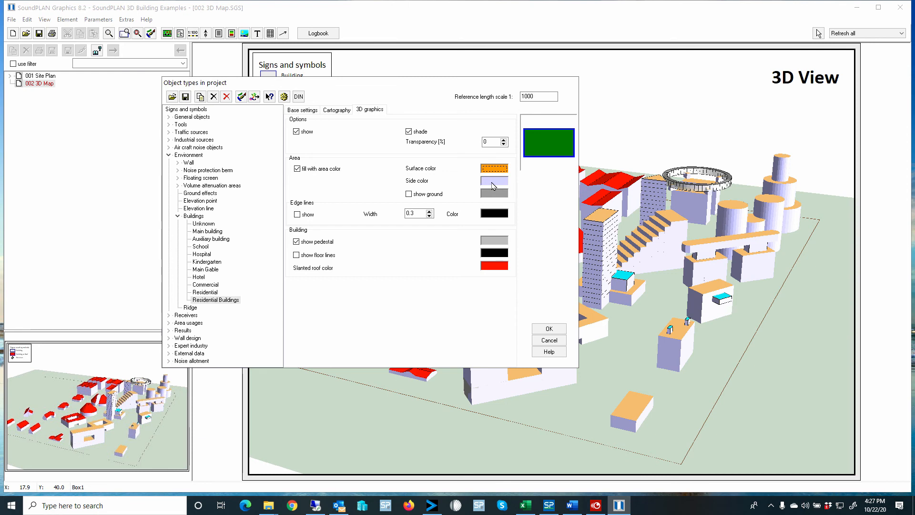
pyautogui.click(494, 181)
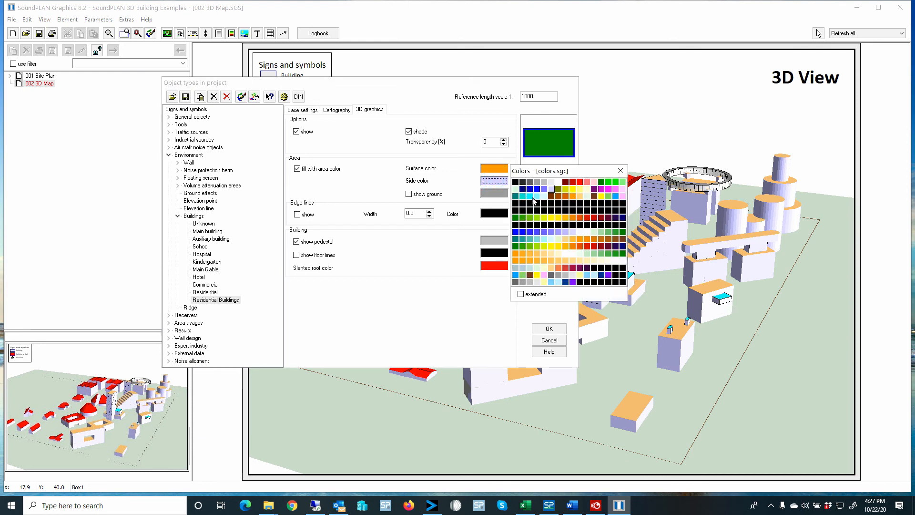
pyautogui.click(533, 198)
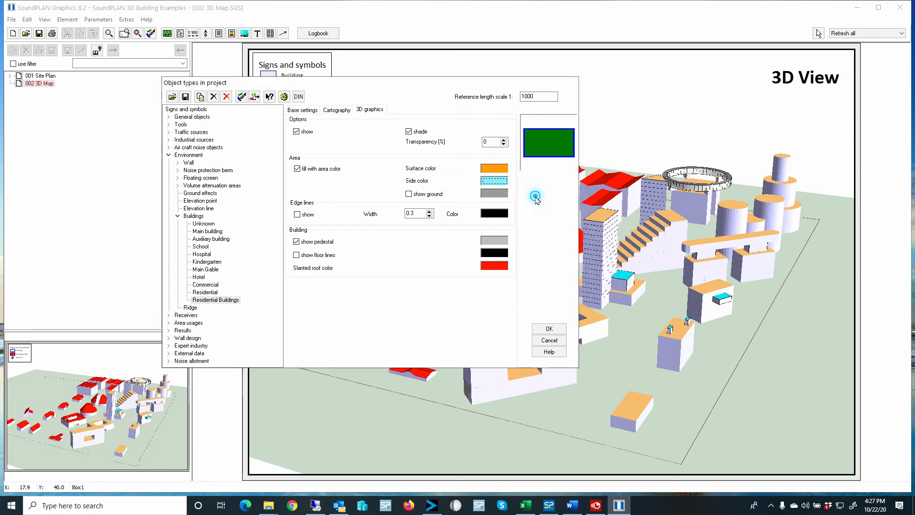
pyautogui.click(550, 329)
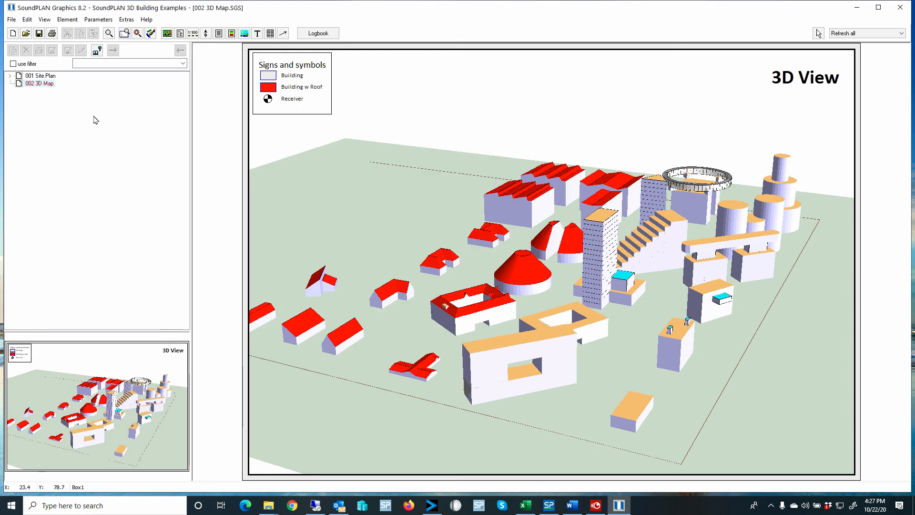
# - Reopen the project's object types to check the Residential Buildings type's 3D graphics settings
pyautogui.click(67, 19)
pyautogui.moveTo(97, 20)
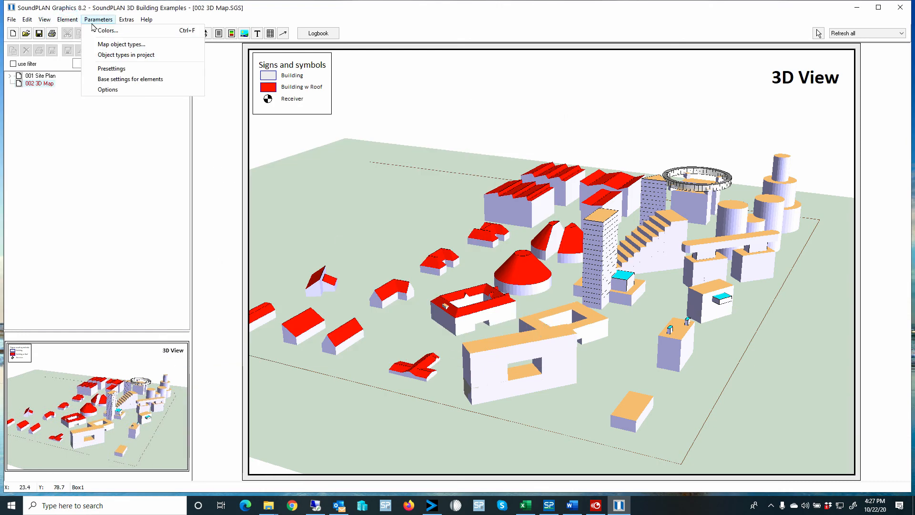
pyautogui.click(122, 55)
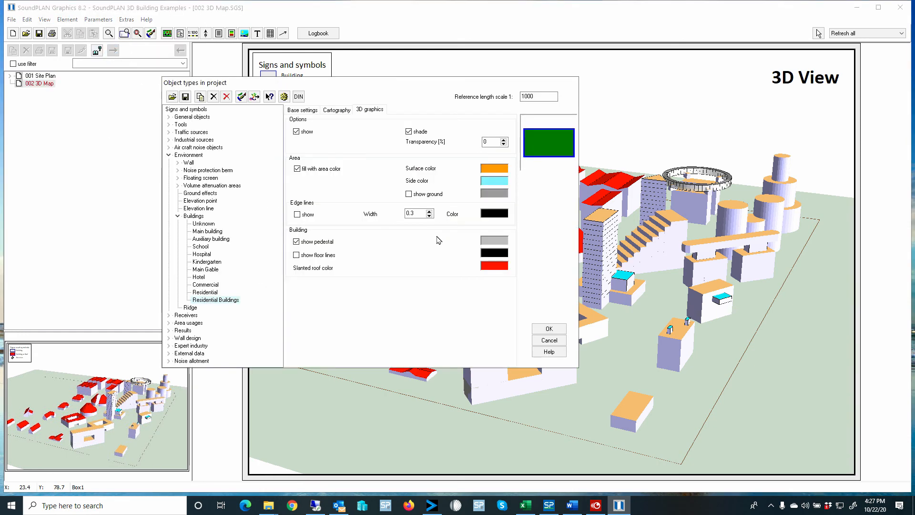
# - Check the 3D graphics settings of the Residential and Commercial building types and accept the object types
pyautogui.click(214, 293)
pyautogui.click(208, 285)
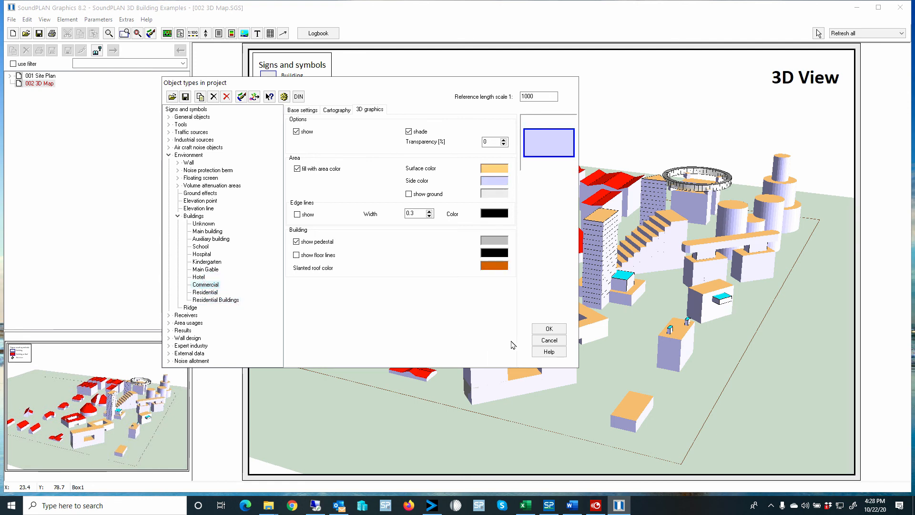
pyautogui.click(548, 329)
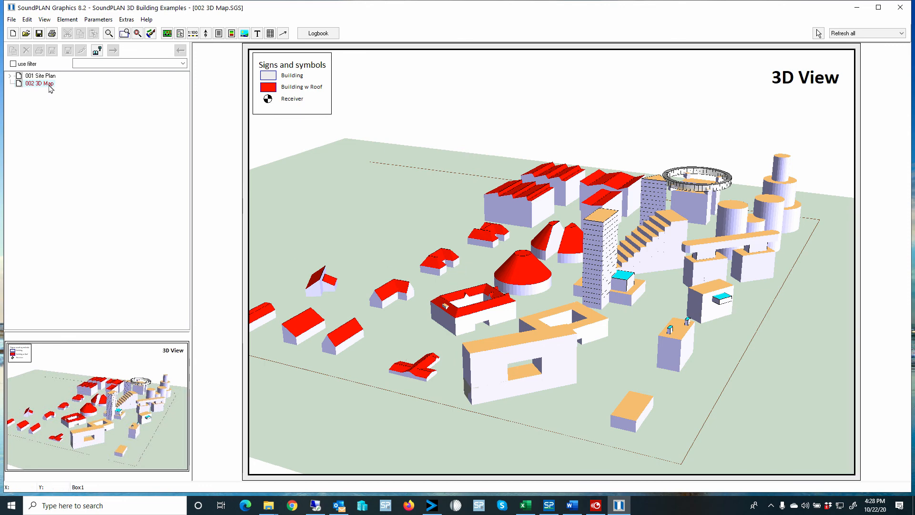
# - Open the map on the 002 3D Map sheet for editing and display it as a site map
pyautogui.doubleClick(476, 264)
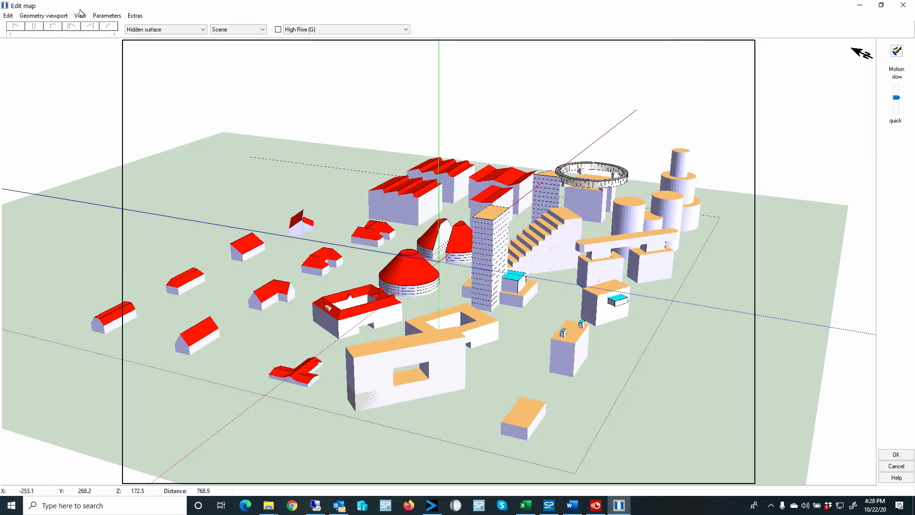
pyautogui.click(81, 15)
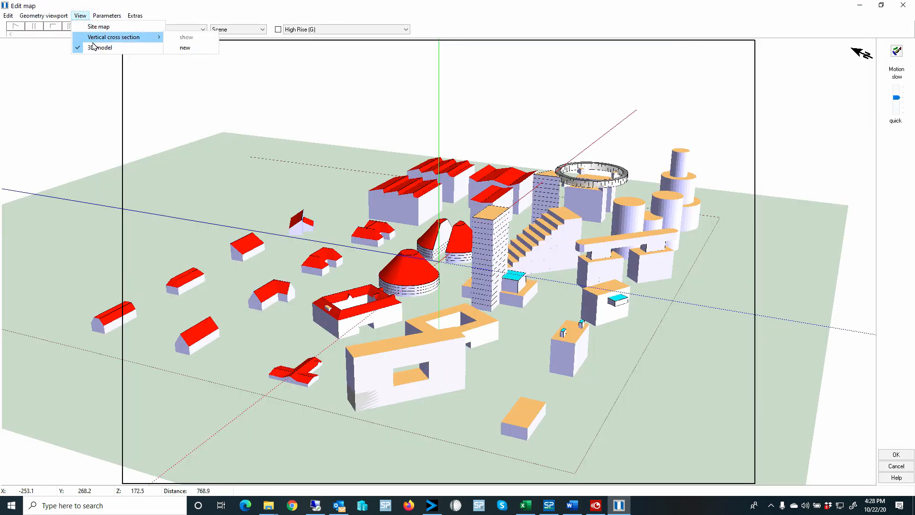
pyautogui.moveTo(96, 18)
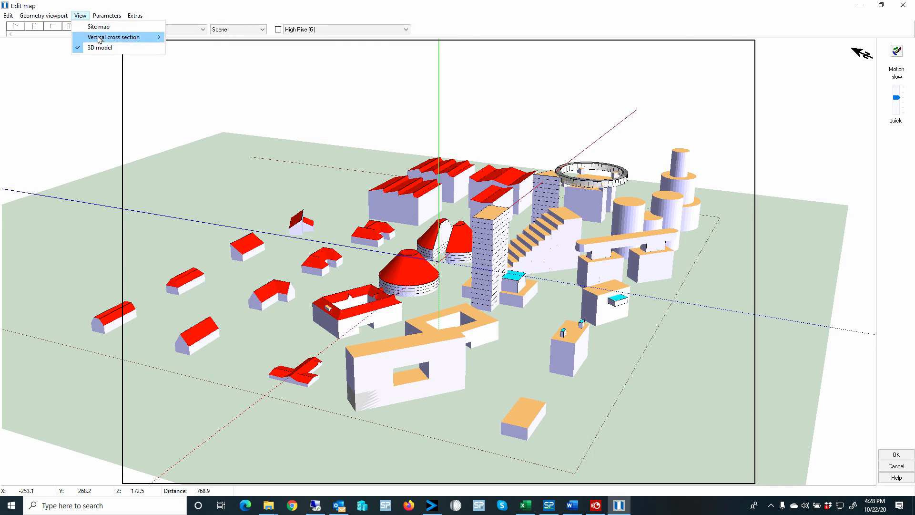
pyautogui.click(99, 26)
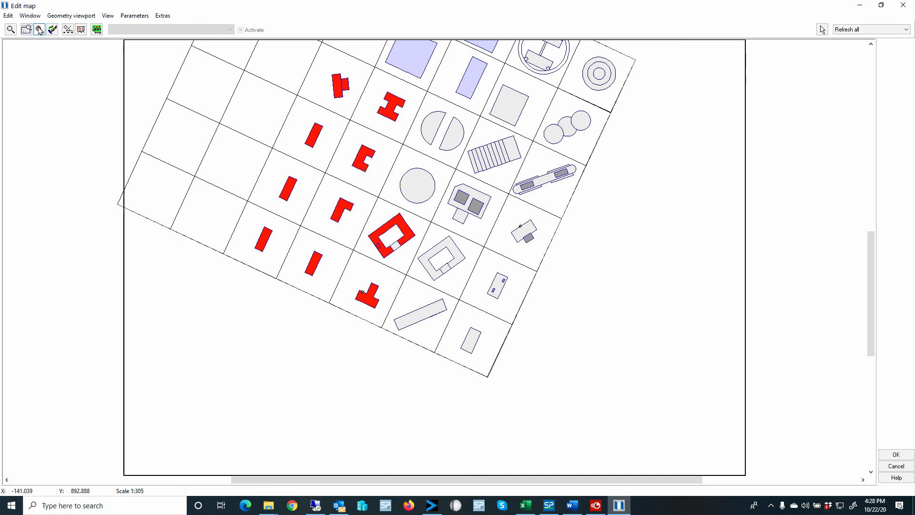
# - Set the map viewport's length scale to 1:500 and its rotation to 0
pyautogui.click(69, 30)
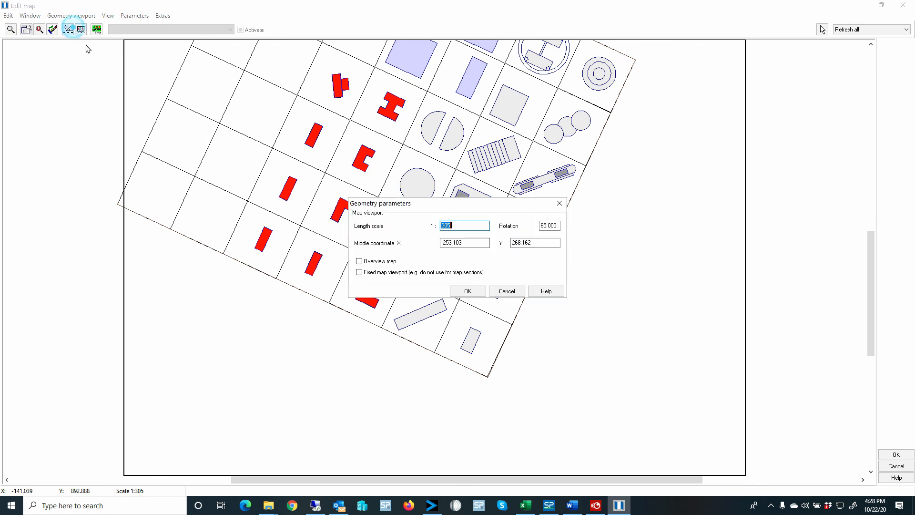
pyautogui.moveTo(460, 226); pyautogui.dragTo(439, 229)
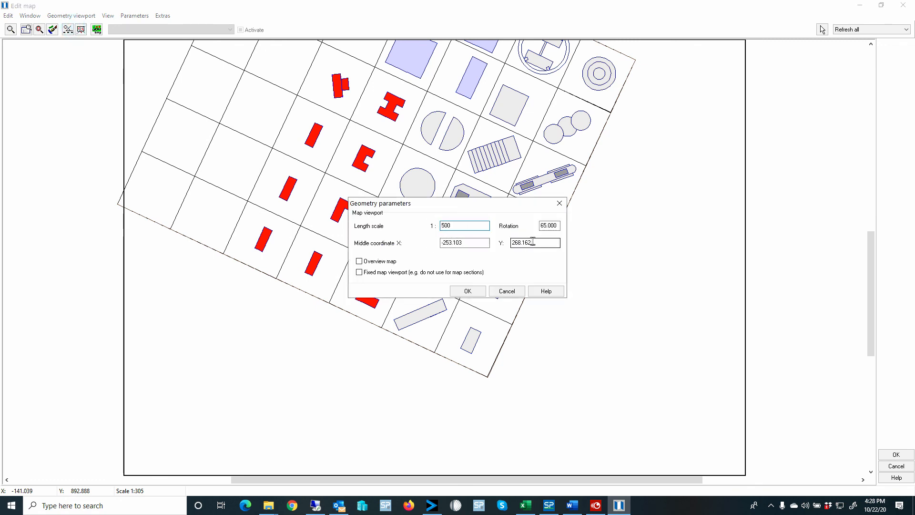
pyautogui.moveTo(557, 225); pyautogui.dragTo(511, 224)
pyautogui.write('0')
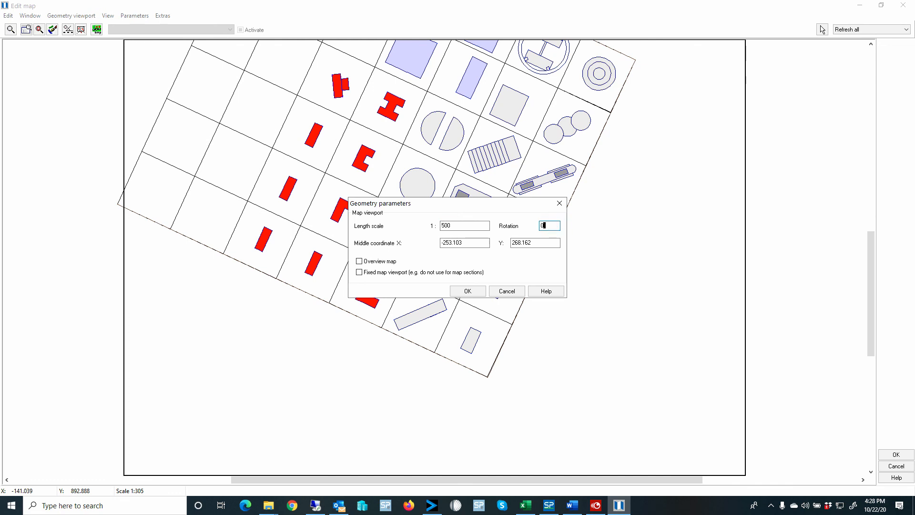
pyautogui.press('Return')
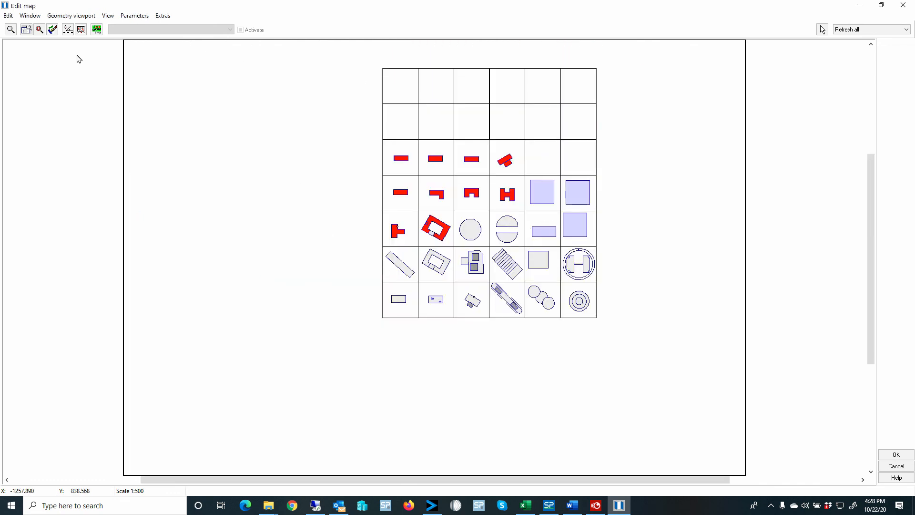
# - Shrink the map viewport frame to a scale of about 1:195 and position it over the five building rows
pyautogui.click(81, 30)
pyautogui.scroll(4, 468, 186)
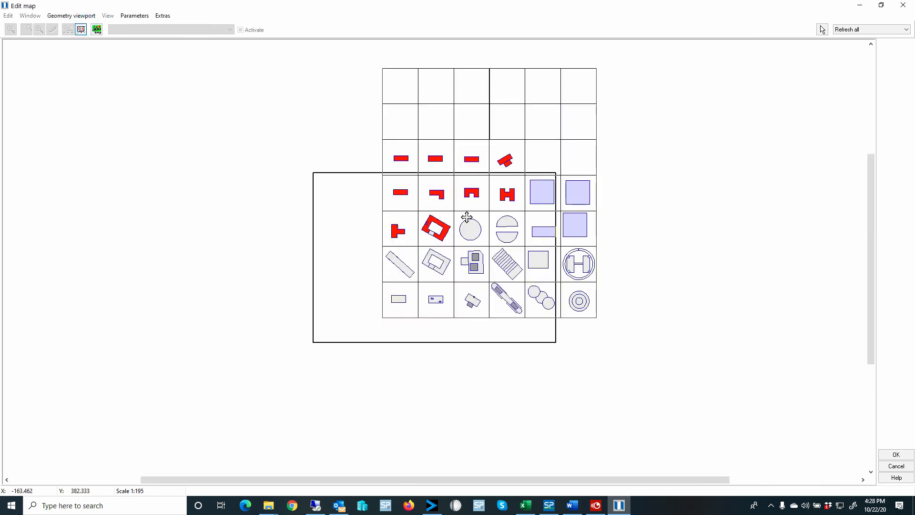
pyautogui.moveTo(457, 242); pyautogui.dragTo(510, 214)
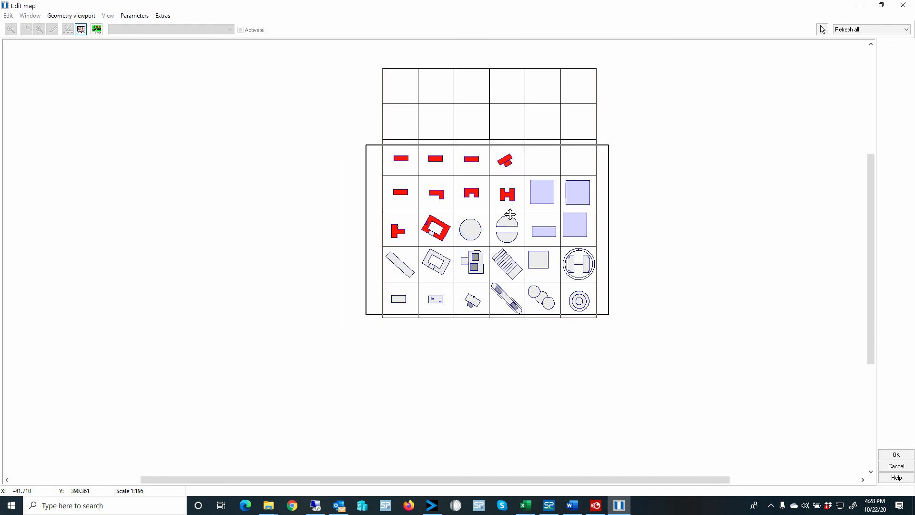
pyautogui.click(79, 31)
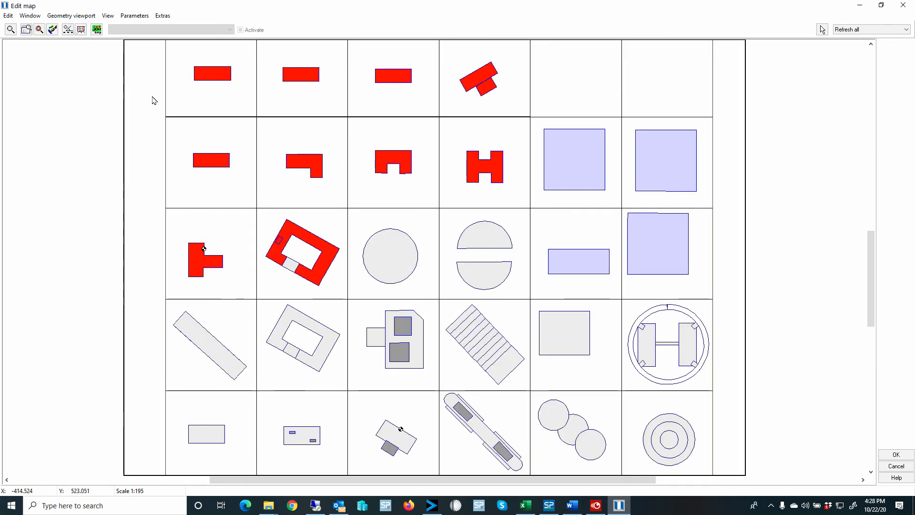
# - Display the map as a 3D model and set a diagonal overhead view at a distance of about 1155 that shows the buildings
pyautogui.click(108, 15)
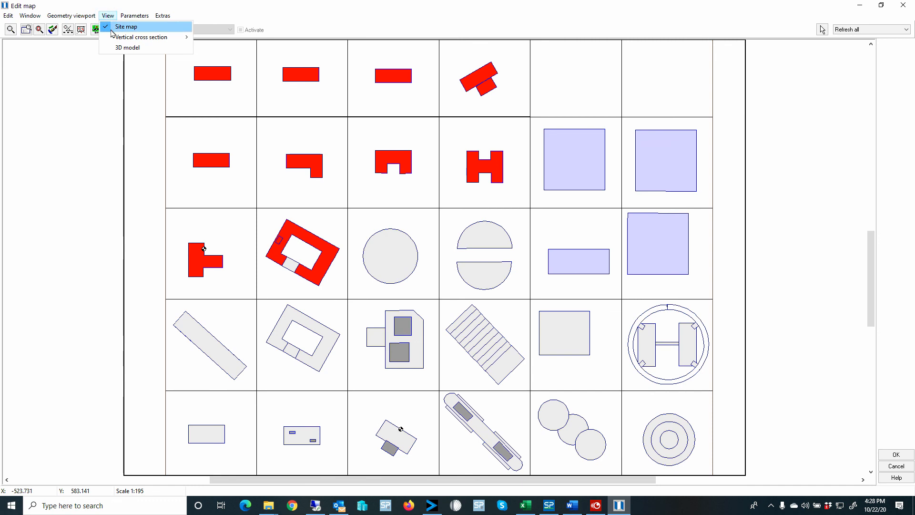
pyautogui.click(116, 48)
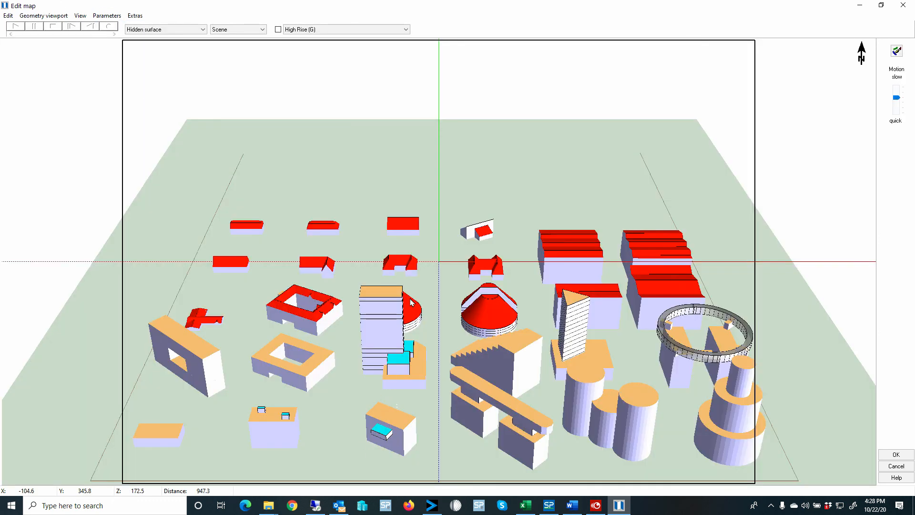
pyautogui.scroll(-3, 437, 290)
pyautogui.scroll(5, 437, 291)
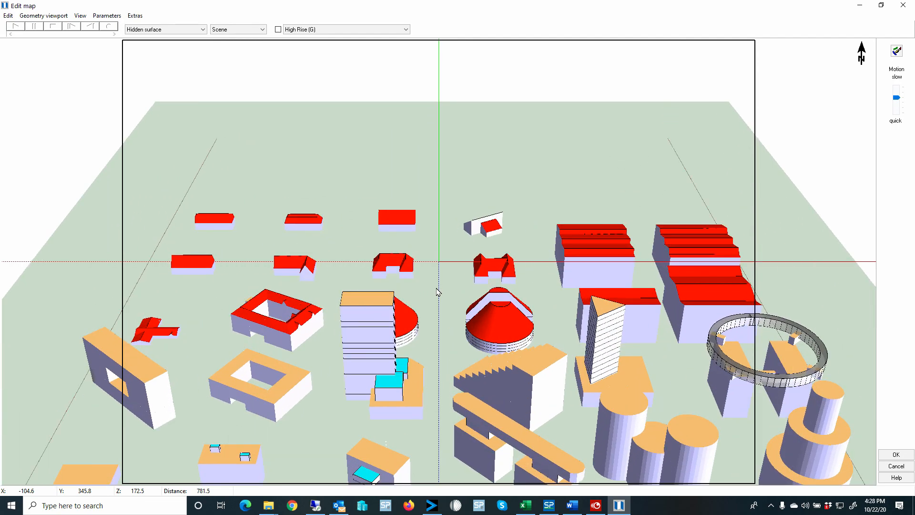
pyautogui.scroll(-5, 437, 290)
pyautogui.scroll(3, 437, 290)
pyautogui.scroll(-2, 437, 290)
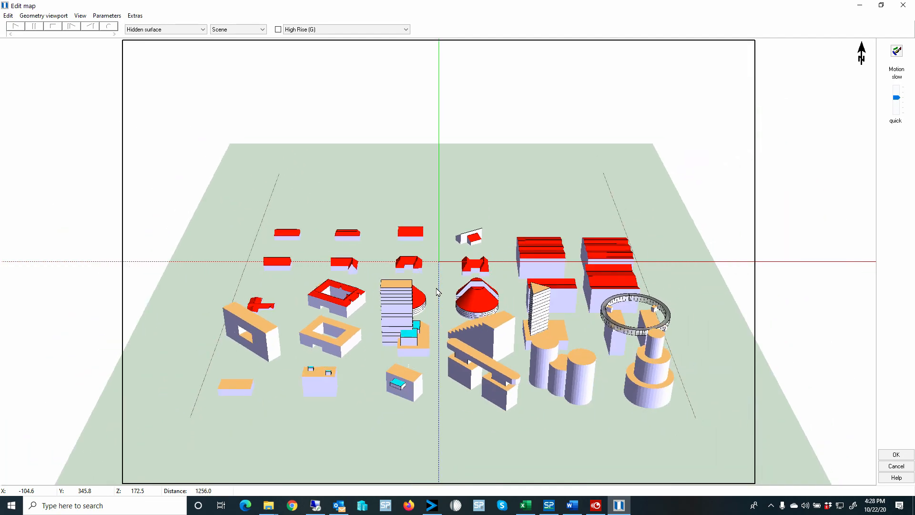
pyautogui.scroll(4, 437, 291)
pyautogui.scroll(-5, 438, 291)
pyautogui.scroll(2, 438, 290)
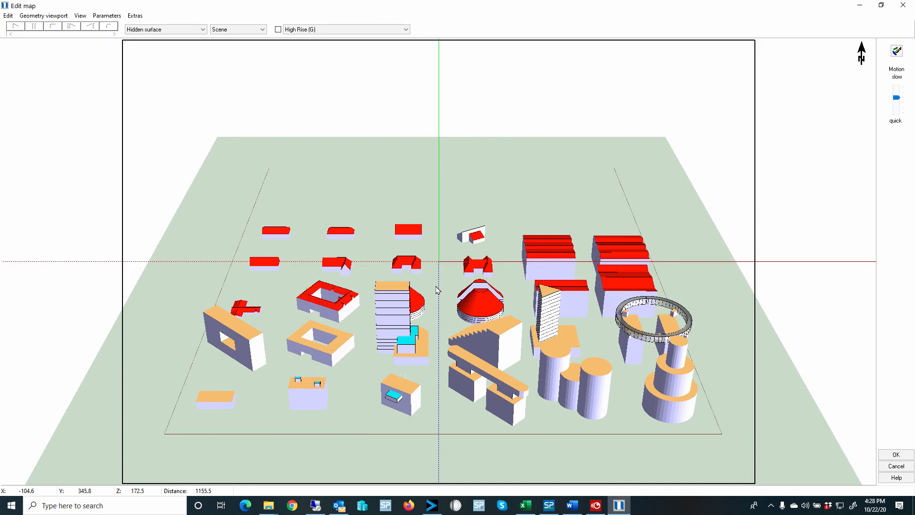
pyautogui.moveTo(438, 290)
pyautogui.mouseDown()
pyautogui.moveTo(461, 286)
pyautogui.moveTo(433, 287)
pyautogui.moveTo(437, 311)
pyautogui.moveTo(437, 264)
pyautogui.moveTo(440, 288)
pyautogui.moveTo(480, 301)
pyautogui.moveTo(499, 302)
pyautogui.moveTo(493, 281)
pyautogui.moveTo(524, 276)
pyautogui.moveTo(422, 288)
pyautogui.mouseUp()
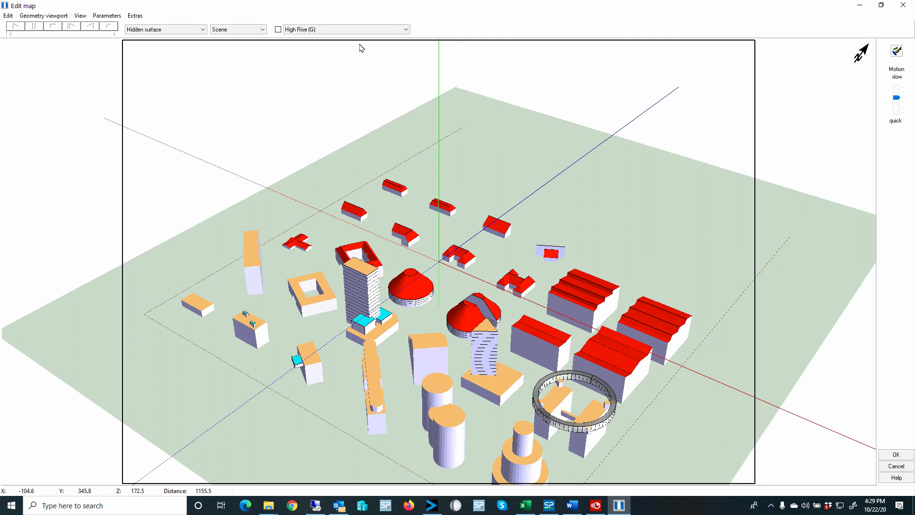
# - View the 3D model from the receivers Residential Home (G) and Residential Home (F2), looking around the neighbouring buildings
pyautogui.click(309, 30)
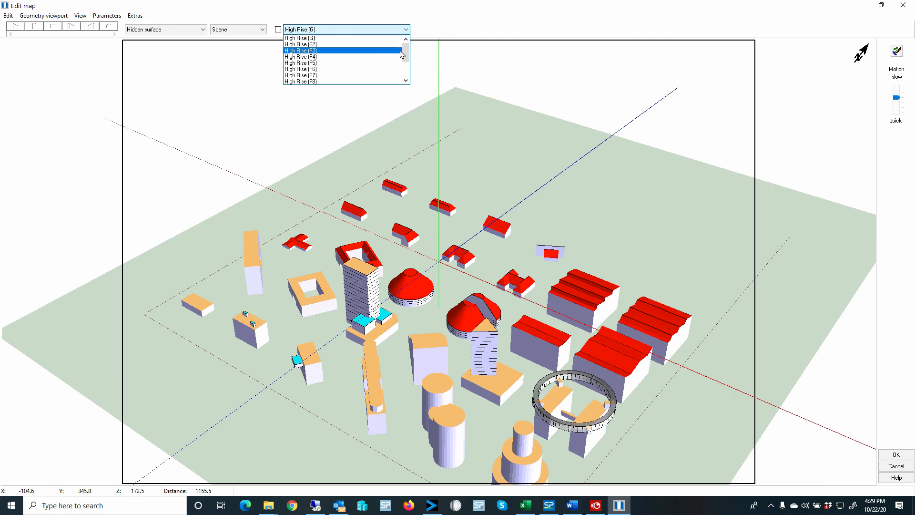
pyautogui.moveTo(406, 50); pyautogui.dragTo(407, 74)
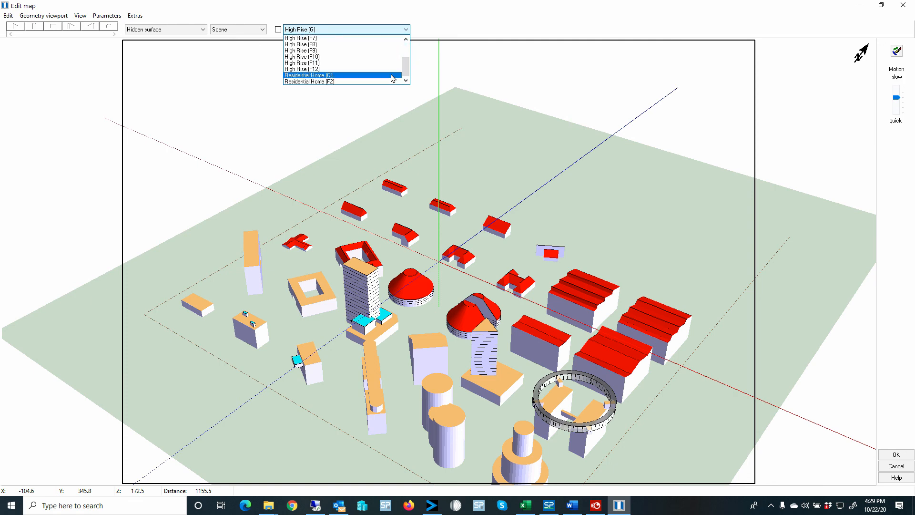
pyautogui.click(313, 76)
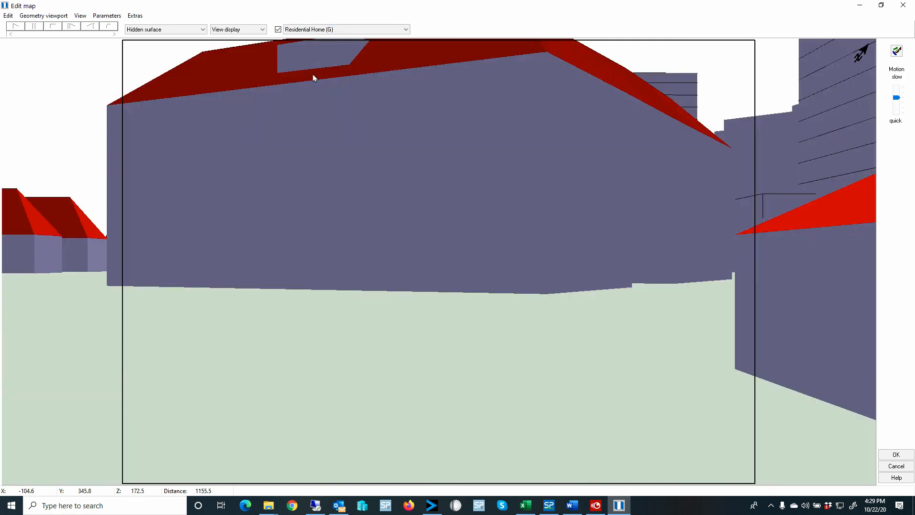
pyautogui.moveTo(412, 217); pyautogui.dragTo(435, 204)
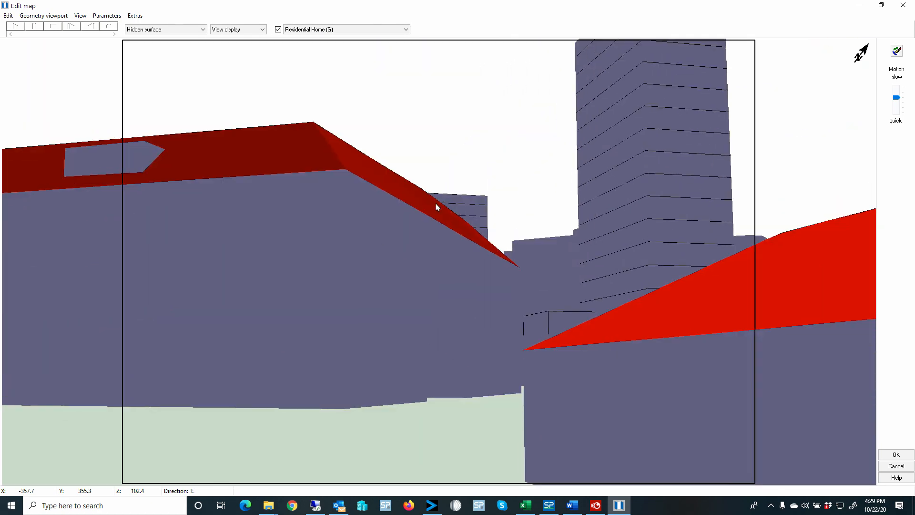
pyautogui.click(343, 29)
pyautogui.click(328, 82)
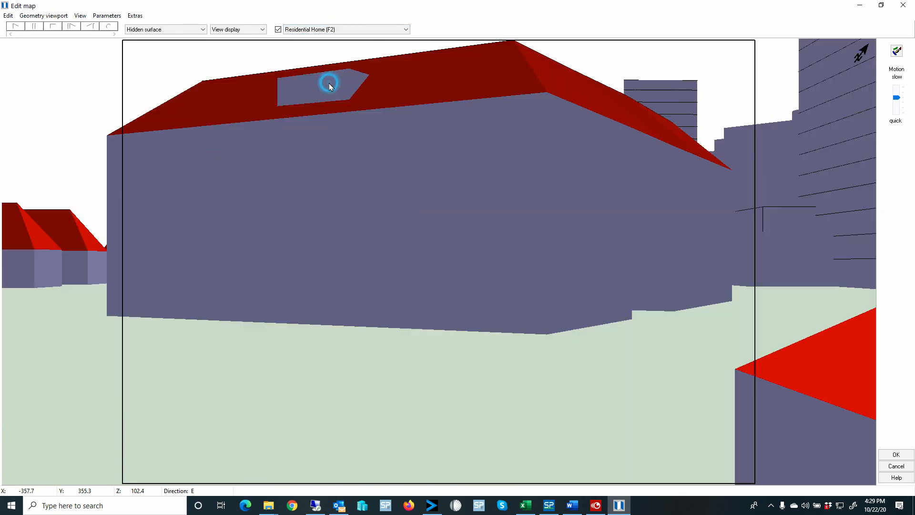
# - Look around the 3D model from the receivers High Rise (F12) and High Rise (G)
pyautogui.click(344, 29)
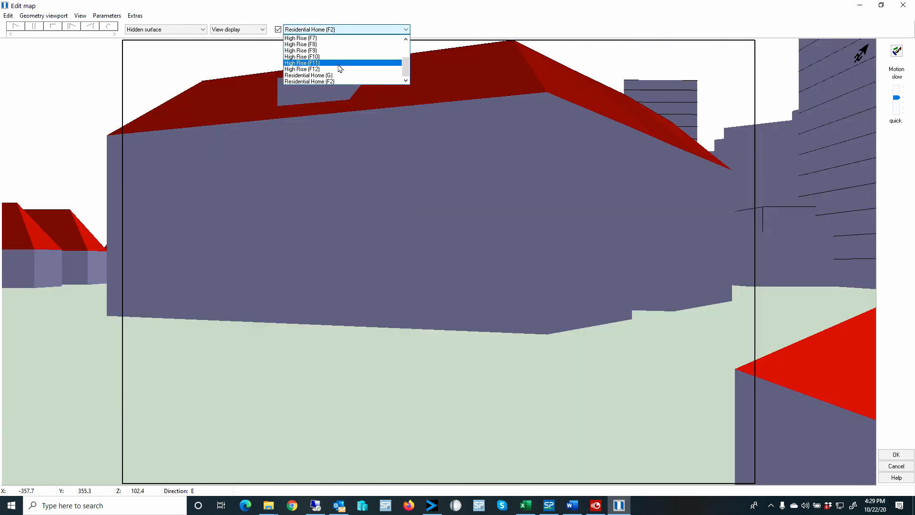
pyautogui.click(336, 69)
pyautogui.click(367, 153)
pyautogui.moveTo(367, 154); pyautogui.dragTo(512, 162)
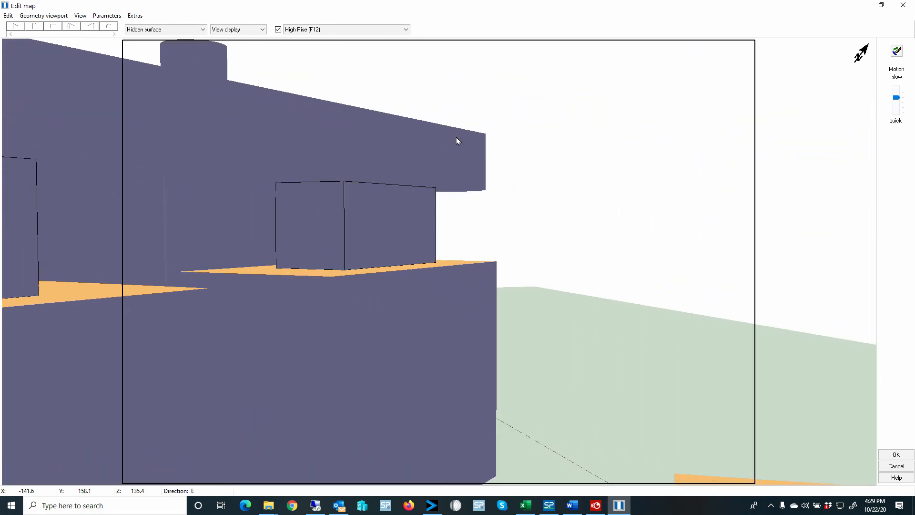
pyautogui.click(301, 29)
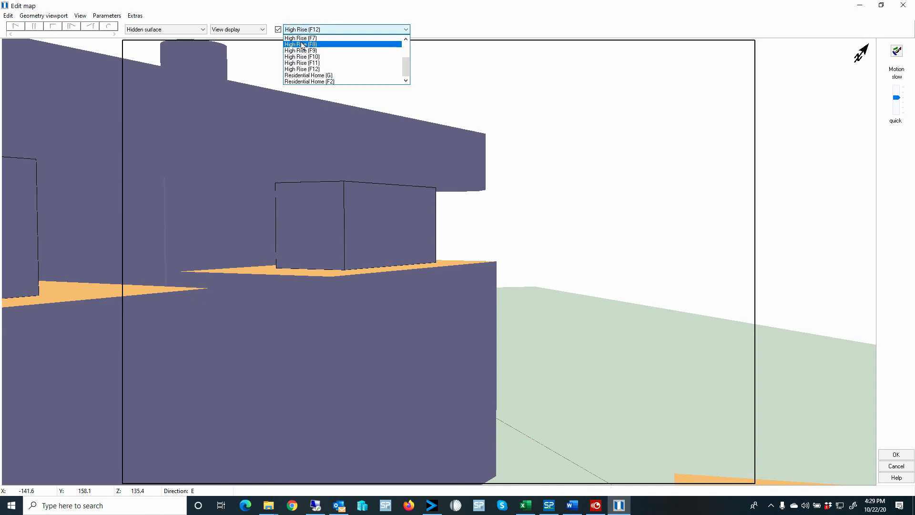
pyautogui.scroll(2, 302, 45)
pyautogui.click(301, 38)
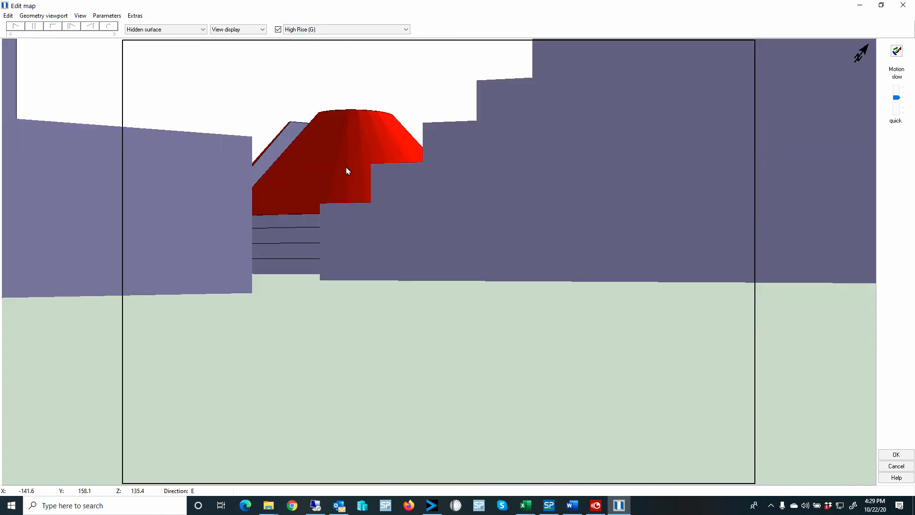
pyautogui.moveTo(320, 185); pyautogui.dragTo(417, 161)
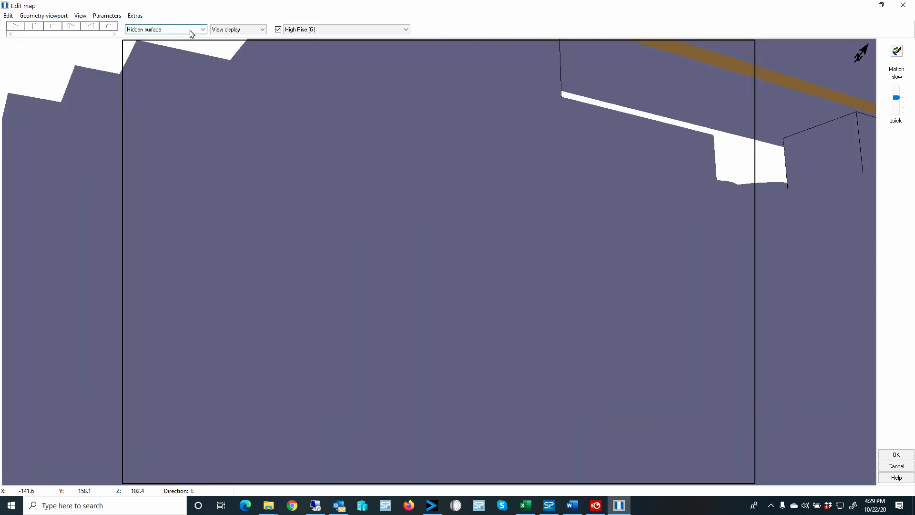
# - Turn off the receiver viewpoint, then switch to the site map and back to the 3D model of the whole scene
pyautogui.click(296, 29)
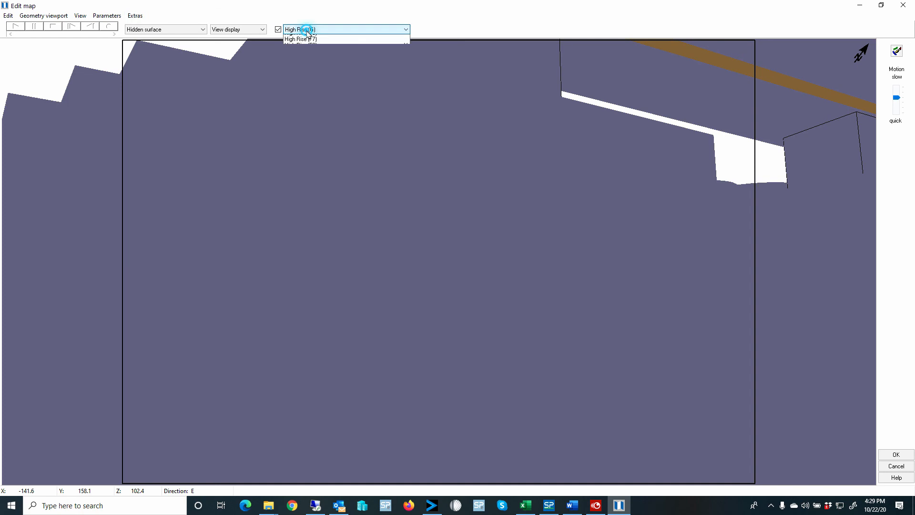
pyautogui.click(278, 28)
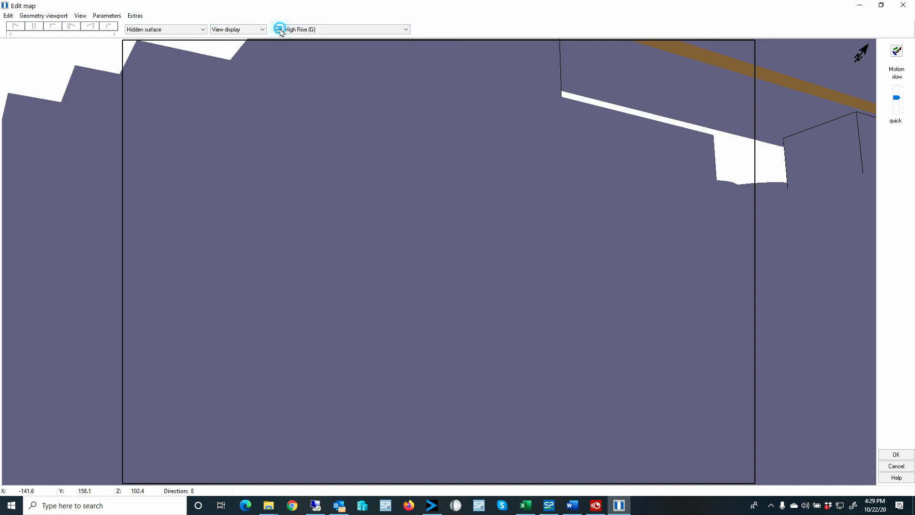
pyautogui.click(80, 16)
pyautogui.click(85, 25)
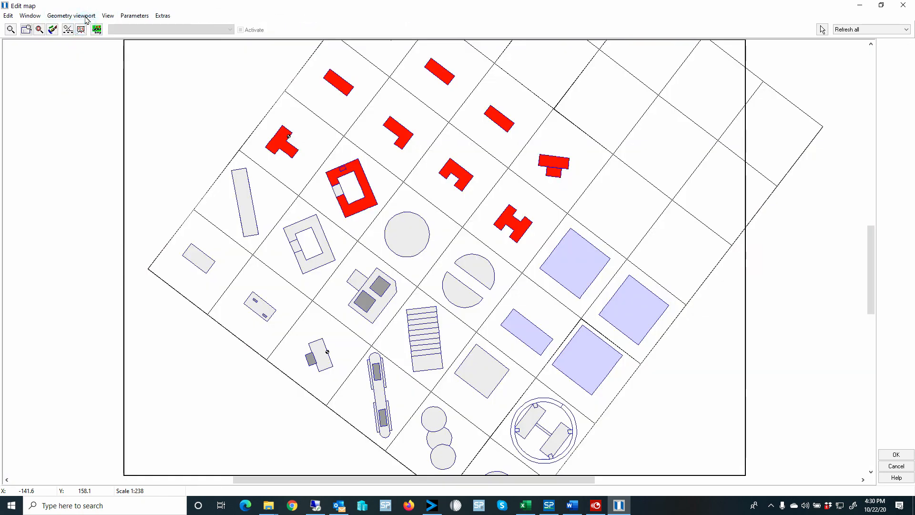
pyautogui.click(108, 16)
pyautogui.click(119, 41)
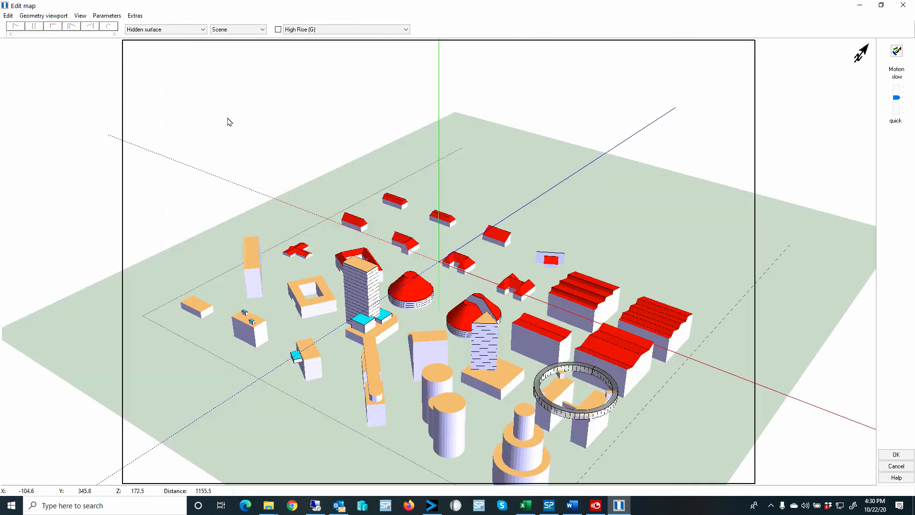